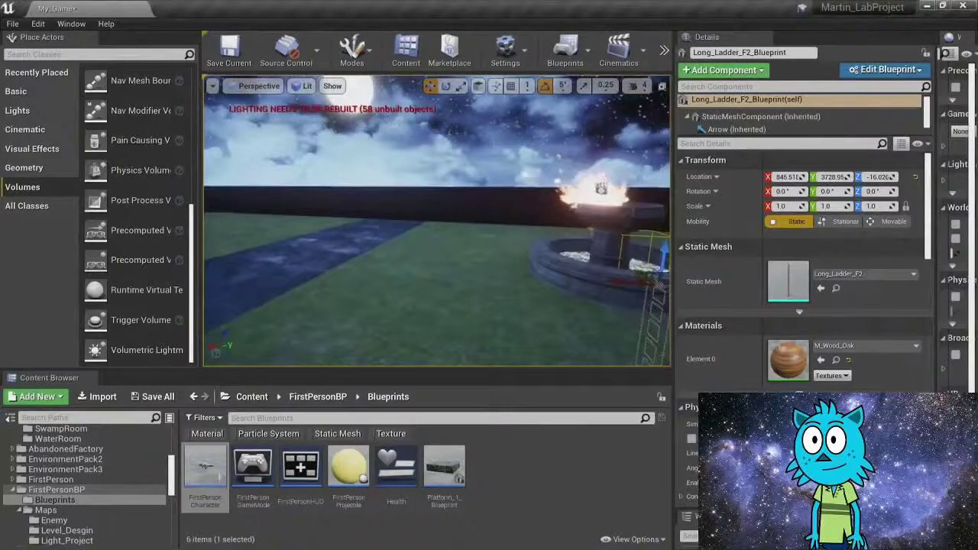
# Step: Place a box geometry brush on the paving in front of the brick wall and set its brush type to Subtractive
pyautogui.moveTo(437, 222); pyautogui.dragTo(627, 221, button='right')
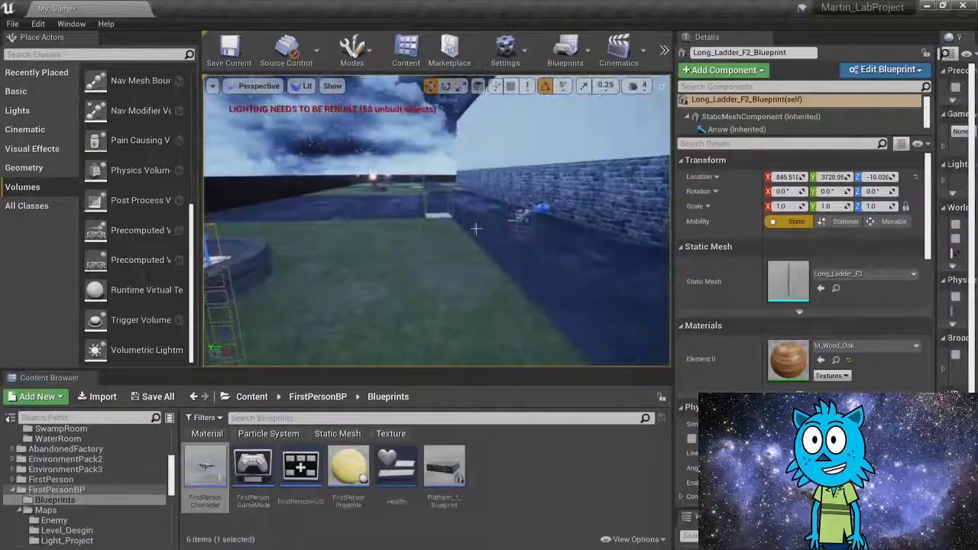
pyautogui.press('w')
pyautogui.moveTo(437, 221); pyautogui.dragTo(611, 238, button='right')
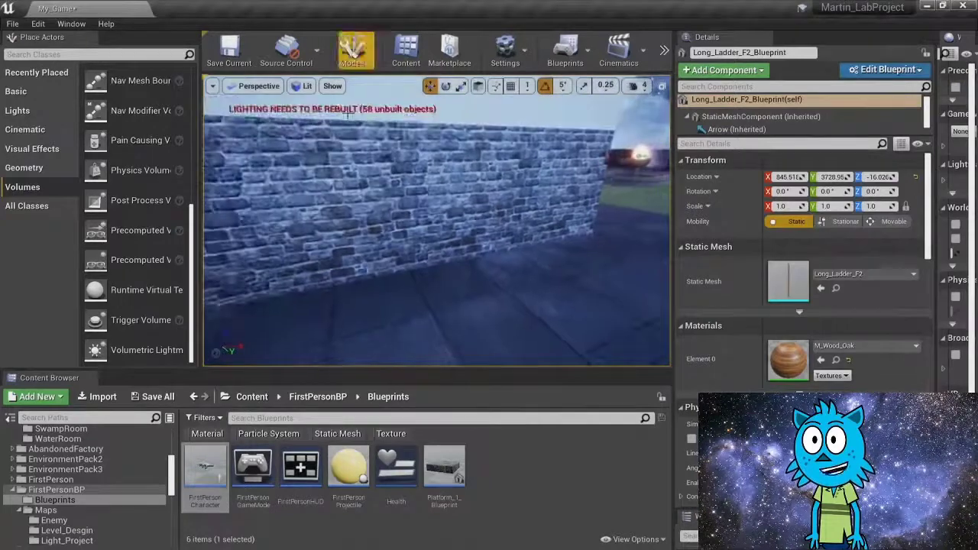
pyautogui.click(24, 169)
pyautogui.moveTo(107, 80)
pyautogui.mouseDown()
pyautogui.moveTo(408, 240)
pyautogui.moveTo(403, 287)
pyautogui.mouseUp()
pyautogui.moveTo(404, 287); pyautogui.dragTo(443, 273, button='right')
pyautogui.click(798, 166)
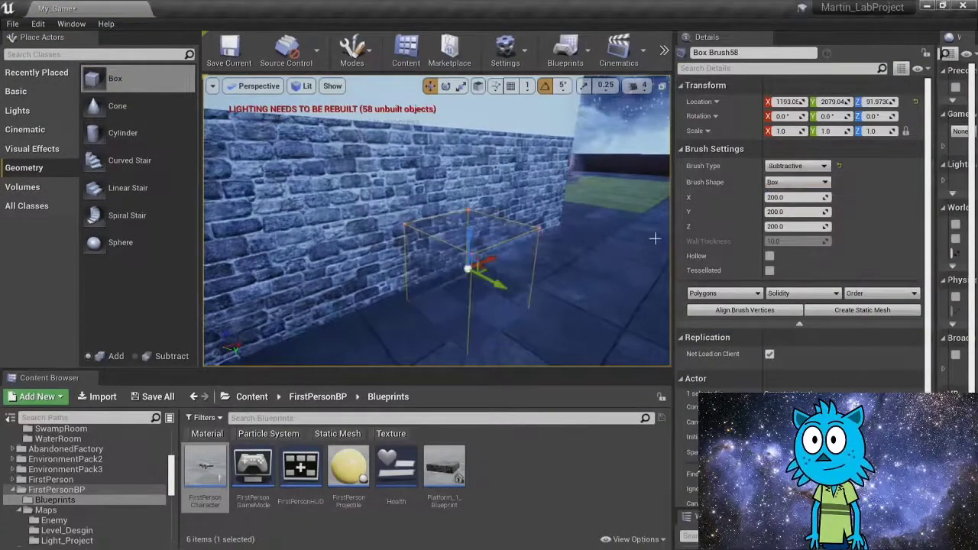
# Step: Move the subtractive box along the Y axis to about 1908 so it cuts an opening through the brick wall
pyautogui.moveTo(499, 286); pyautogui.dragTo(442, 276)
pyautogui.press('w')
pyautogui.moveTo(442, 276)
pyautogui.mouseDown(button='right')
pyautogui.moveTo(339, 269)
pyautogui.moveTo(390, 267)
pyautogui.moveTo(366, 271)
pyautogui.moveTo(379, 269)
pyautogui.mouseUp(button='right')
pyautogui.press('s')
pyautogui.press('w')
pyautogui.press('s')
pyautogui.press('a')
pyautogui.moveTo(413, 229); pyautogui.dragTo(438, 221, button='right')
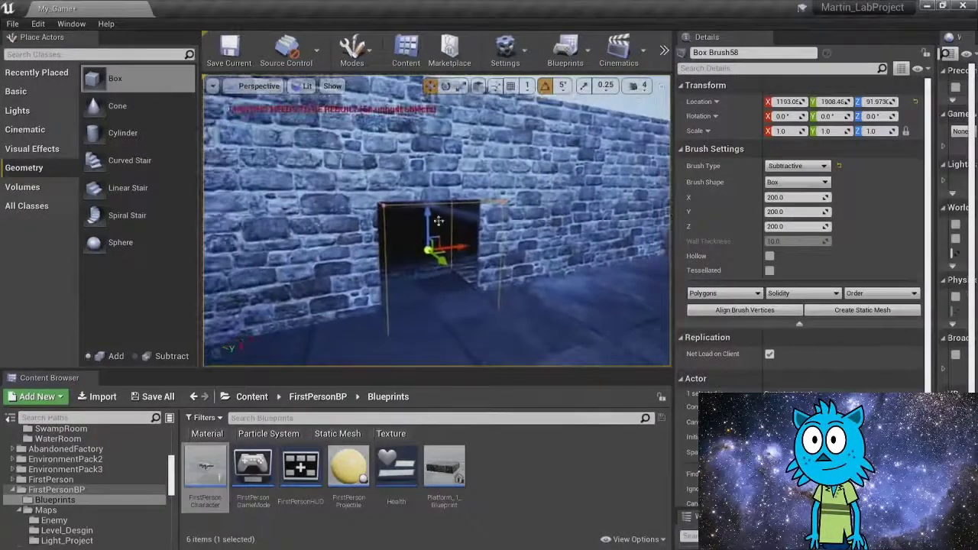
# Step: Raise the subtractive box to about 102.6 on Z to line its base up with the floor
pyautogui.moveTo(428, 211); pyautogui.dragTo(431, 212)
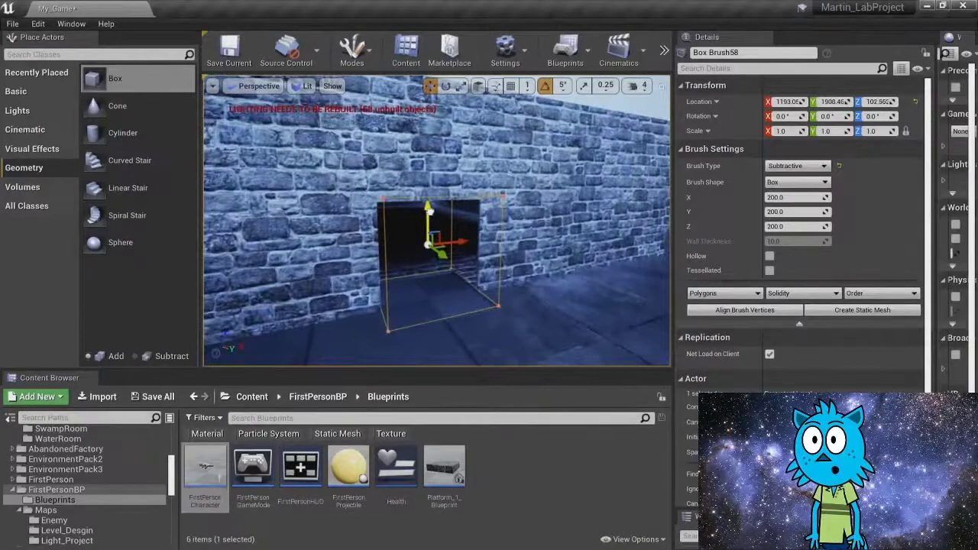
pyautogui.press('w')
pyautogui.moveTo(437, 237)
pyautogui.mouseDown(button='right')
pyautogui.moveTo(430, 259)
pyautogui.moveTo(434, 246)
pyautogui.moveTo(449, 287)
pyautogui.mouseUp(button='right')
pyautogui.press('s')
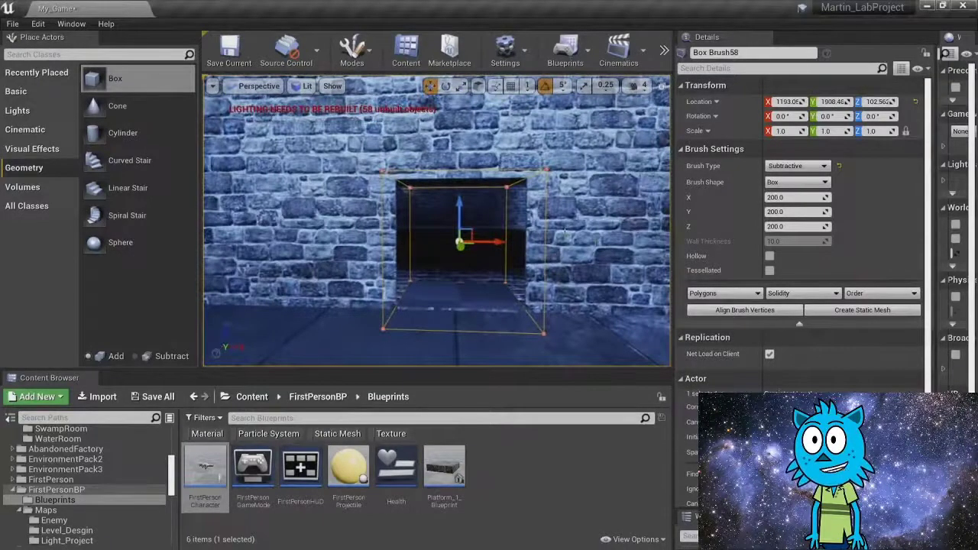
pyautogui.click(791, 197)
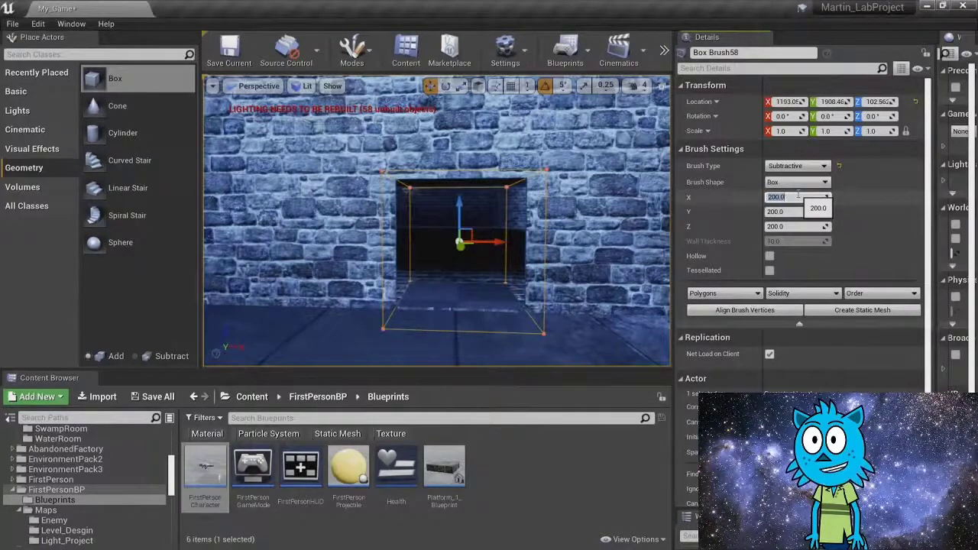
# Step: Move the FirstPersonCharacter along the X axis to about 985, closer to the wall opening
pyautogui.moveTo(551, 153); pyautogui.dragTo(451, 176, button='right')
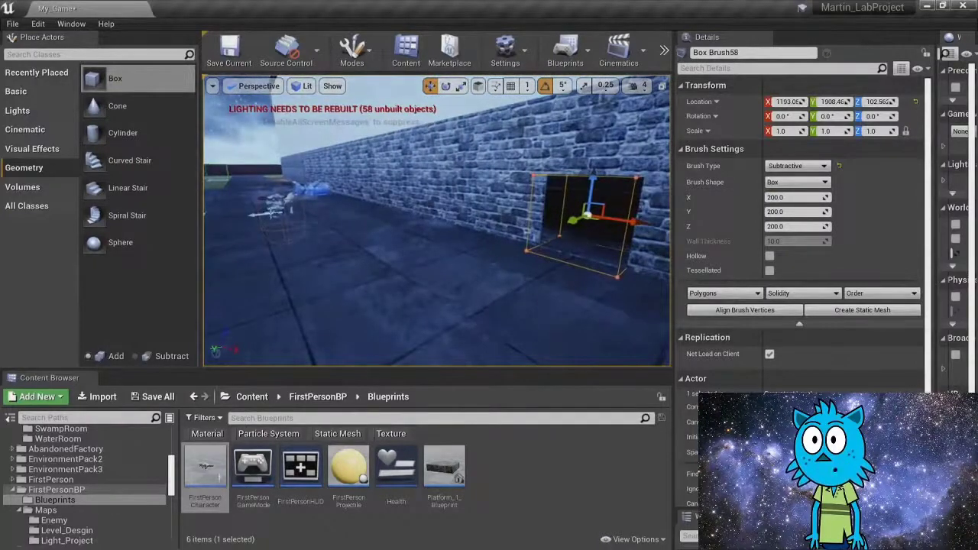
pyautogui.click(273, 213)
pyautogui.moveTo(272, 213); pyautogui.dragTo(352, 226, button='right')
pyautogui.moveTo(260, 259); pyautogui.dragTo(218, 262, button='right')
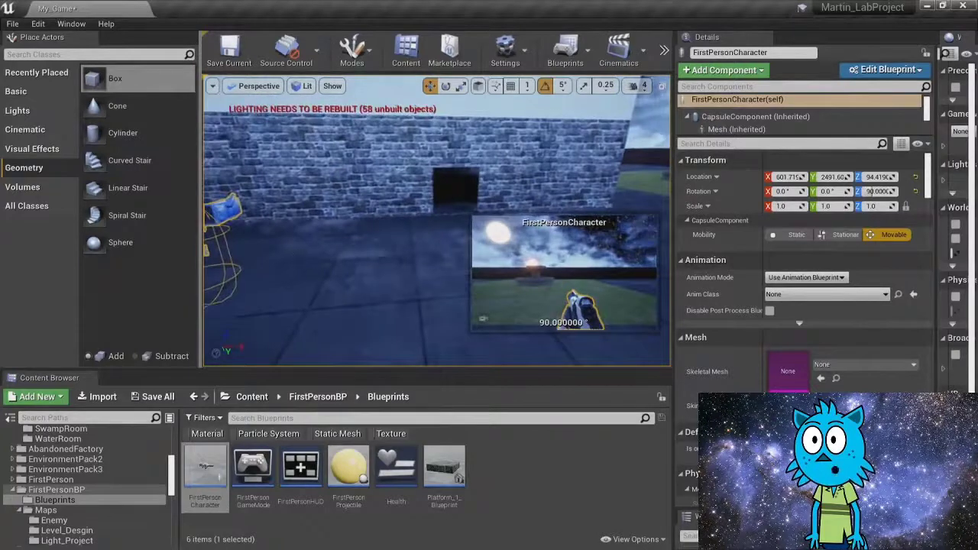
pyautogui.moveTo(290, 246); pyautogui.dragTo(264, 250, button='right')
pyautogui.press('e')
pyautogui.press('r')
pyautogui.press('w')
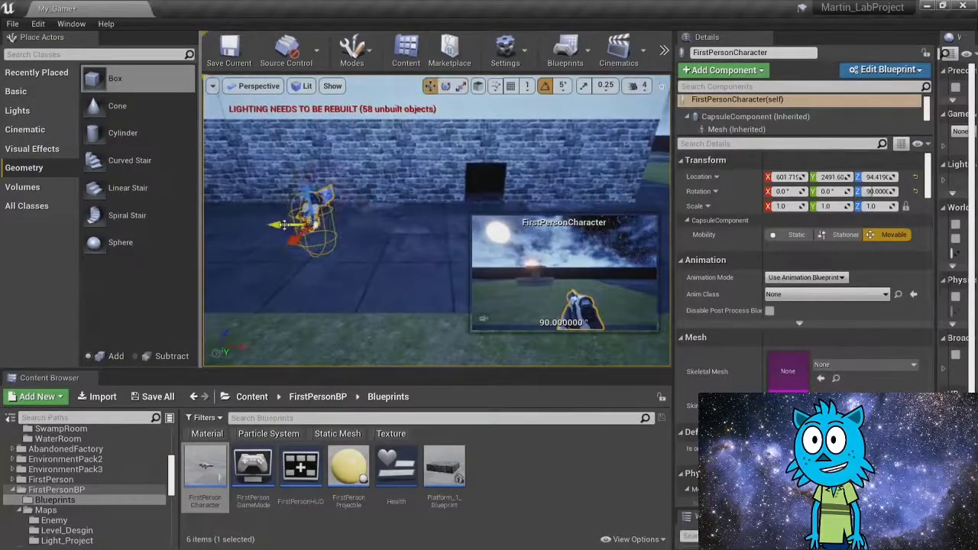
pyautogui.moveTo(286, 225); pyautogui.dragTo(421, 224)
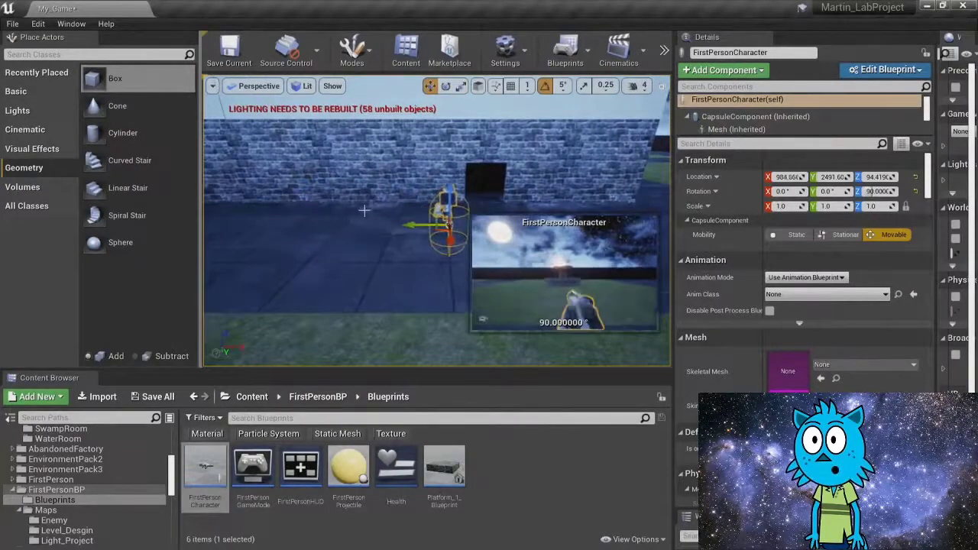
pyautogui.moveTo(421, 223); pyautogui.dragTo(489, 234, button='right')
pyautogui.moveTo(321, 200); pyautogui.dragTo(357, 208, button='right')
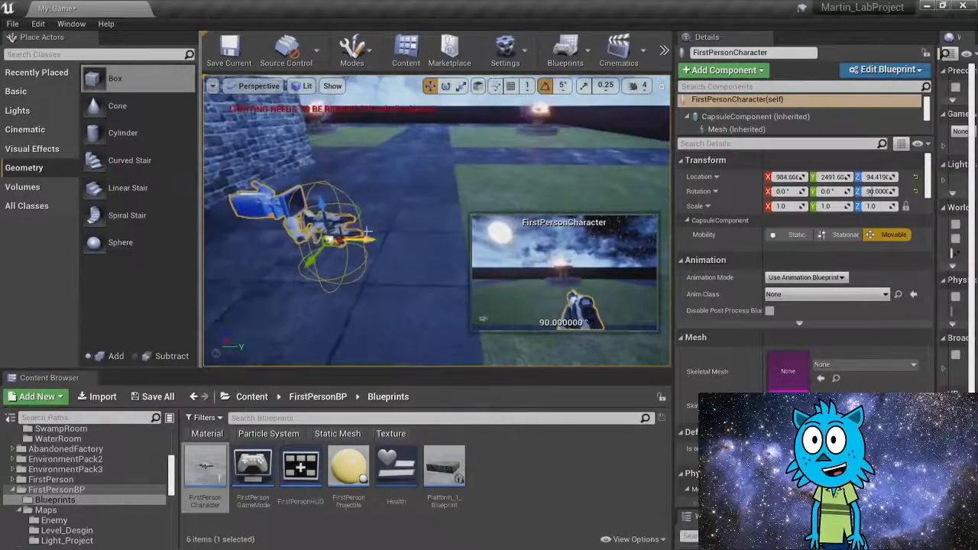
# Step: Position the FirstPersonCharacter inside the wall opening to compare its height with the doorway
pyautogui.moveTo(362, 240); pyautogui.dragTo(256, 235)
pyautogui.moveTo(256, 236)
pyautogui.mouseDown(button='right')
pyautogui.moveTo(206, 232)
pyautogui.moveTo(279, 234)
pyautogui.moveTo(269, 232)
pyautogui.mouseUp(button='right')
pyautogui.moveTo(259, 216); pyautogui.dragTo(364, 188)
pyautogui.moveTo(365, 188); pyautogui.dragTo(412, 189, button='right')
pyautogui.moveTo(327, 187); pyautogui.dragTo(431, 191)
pyautogui.moveTo(431, 191); pyautogui.dragTo(550, 193, button='right')
pyautogui.moveTo(453, 212); pyautogui.dragTo(451, 213, button='right')
# Step: Set the subtractive box brush's Z size to 250
pyautogui.click(451, 213)
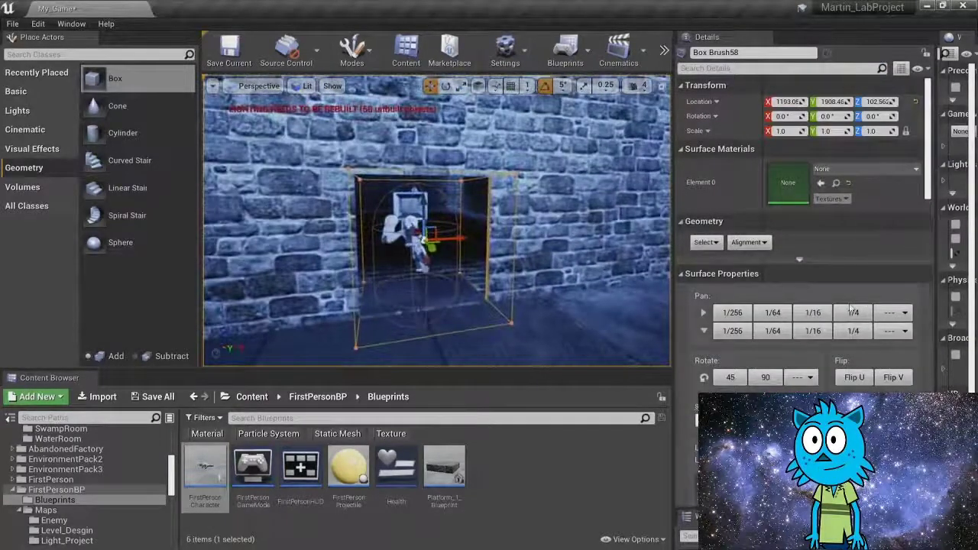
pyautogui.scroll(-2, 862, 283)
pyautogui.scroll(-5, 861, 283)
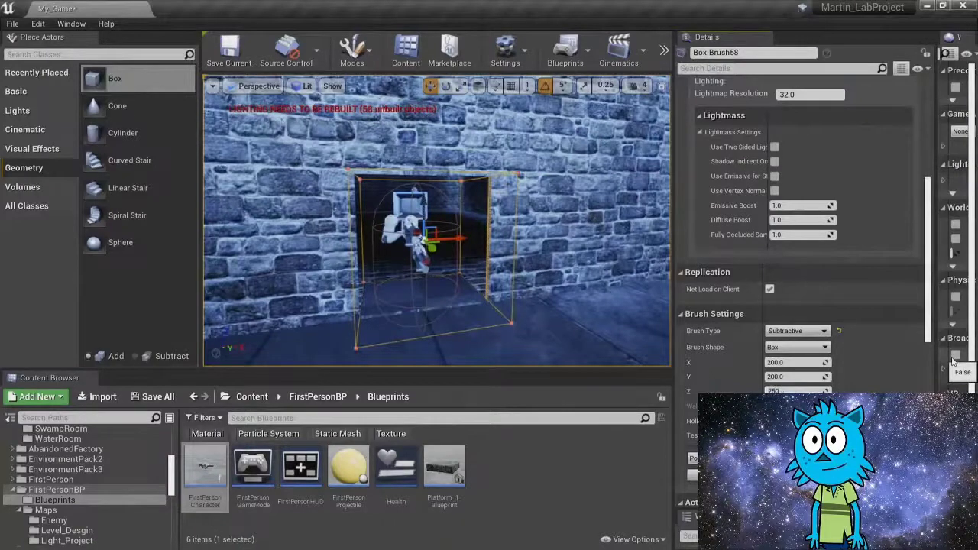
pyautogui.press('Return')
# Step: Move the FirstPersonCharacter back out of the doorway, clear of the wall
pyautogui.moveTo(499, 325)
pyautogui.mouseDown(button='right')
pyautogui.moveTo(501, 309)
pyautogui.moveTo(468, 312)
pyautogui.mouseUp(button='right')
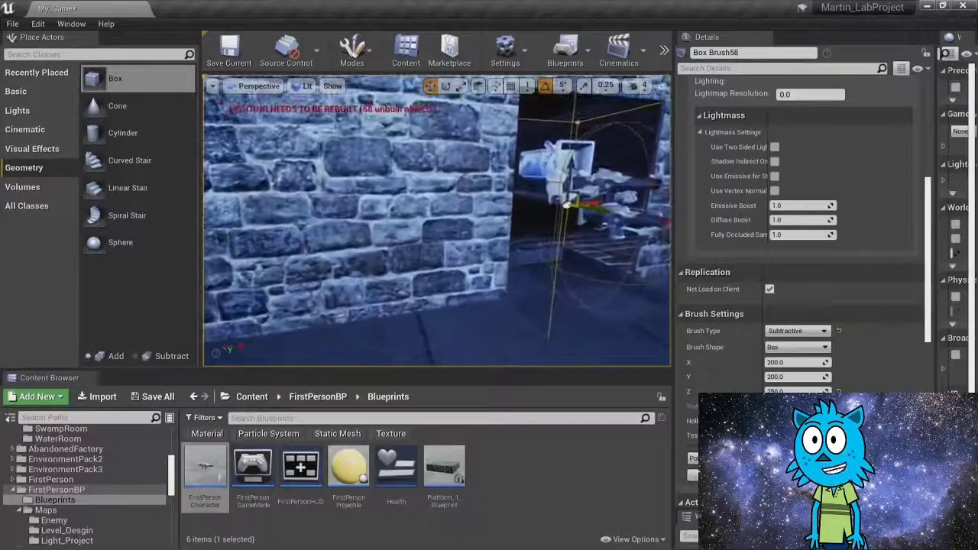
pyautogui.click(567, 173)
pyautogui.moveTo(567, 173); pyautogui.dragTo(634, 176, button='right')
pyautogui.moveTo(422, 228); pyautogui.dragTo(385, 229, button='right')
pyautogui.moveTo(433, 237); pyautogui.dragTo(600, 242)
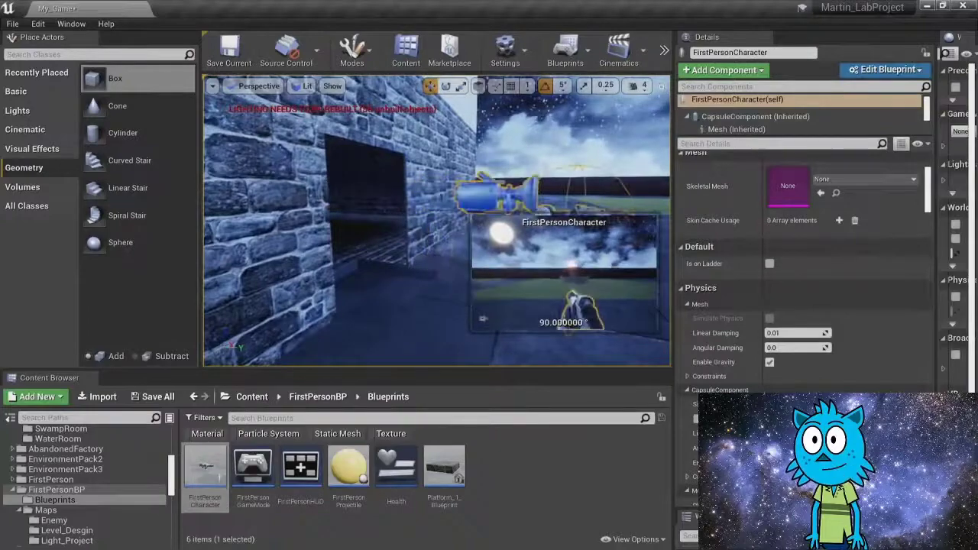
# Step: Raise the subtractive doorway brush until its base sits near floor level
pyautogui.moveTo(441, 240)
pyautogui.mouseDown(button='right')
pyautogui.moveTo(401, 240)
pyautogui.moveTo(475, 243)
pyautogui.mouseUp(button='right')
pyautogui.click(414, 300)
pyautogui.moveTo(413, 299)
pyautogui.mouseDown(button='right')
pyautogui.moveTo(379, 300)
pyautogui.moveTo(402, 284)
pyautogui.moveTo(399, 294)
pyautogui.mouseUp(button='right')
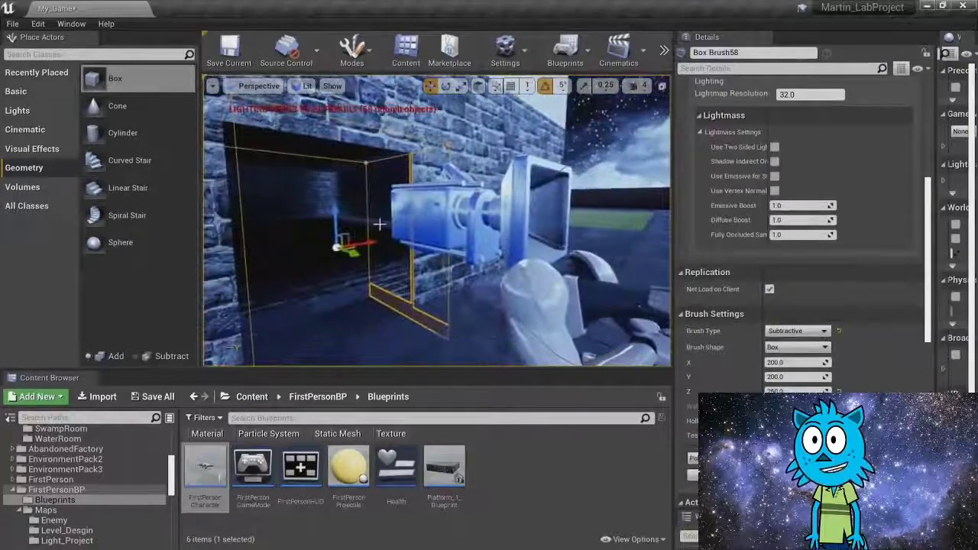
pyautogui.moveTo(336, 186); pyautogui.dragTo(340, 166)
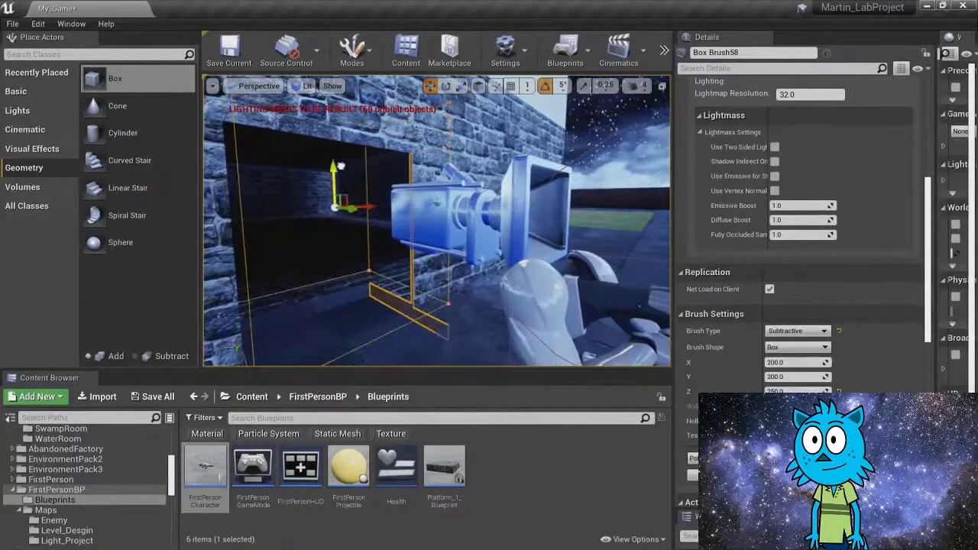
# Step: Reposition the subtractive doorway brush along Y, pulling it clear of the wall and moving it back into the brickwork
pyautogui.click(307, 159)
pyautogui.moveTo(306, 159)
pyautogui.mouseDown(button='right')
pyautogui.moveTo(334, 161)
pyautogui.moveTo(306, 158)
pyautogui.mouseUp(button='right')
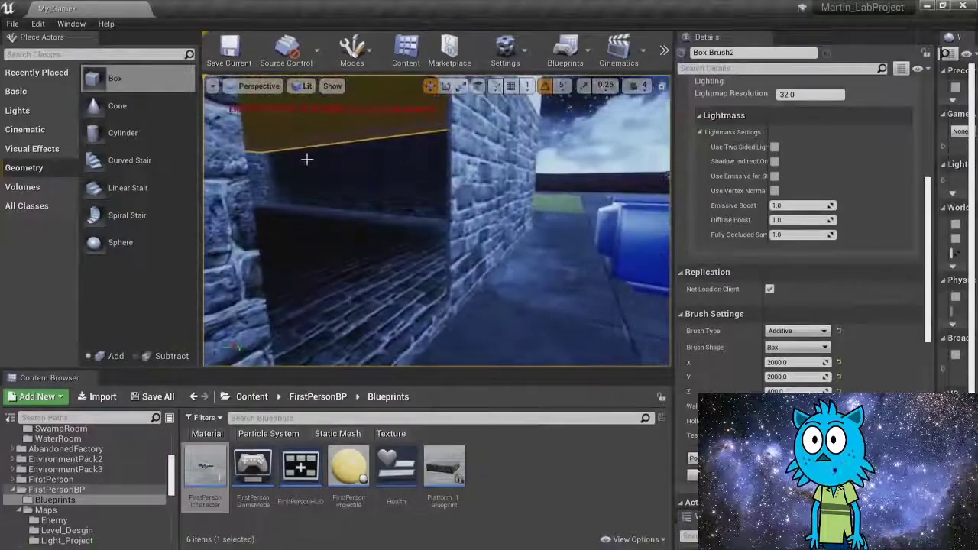
pyautogui.click(448, 173)
pyautogui.moveTo(448, 172); pyautogui.dragTo(459, 173, button='right')
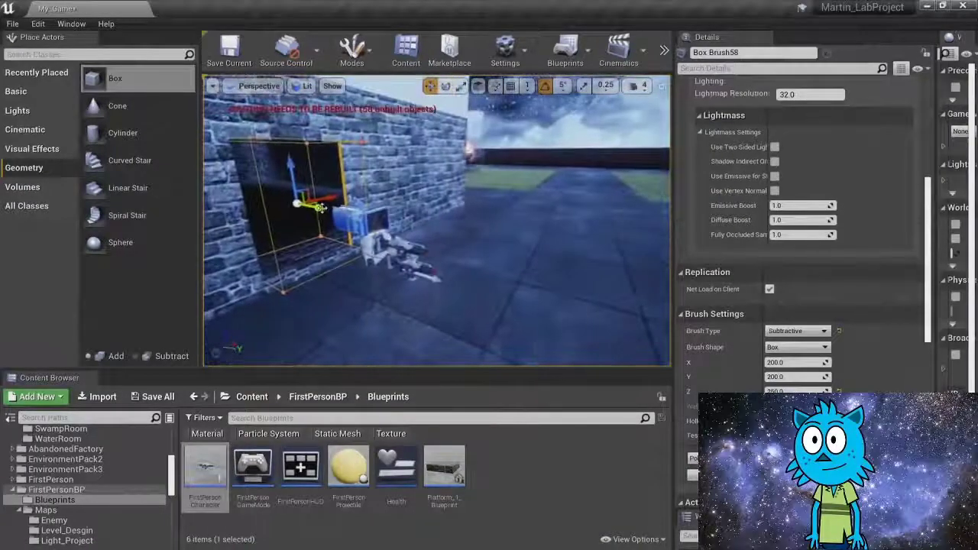
pyautogui.moveTo(321, 208); pyautogui.dragTo(590, 263)
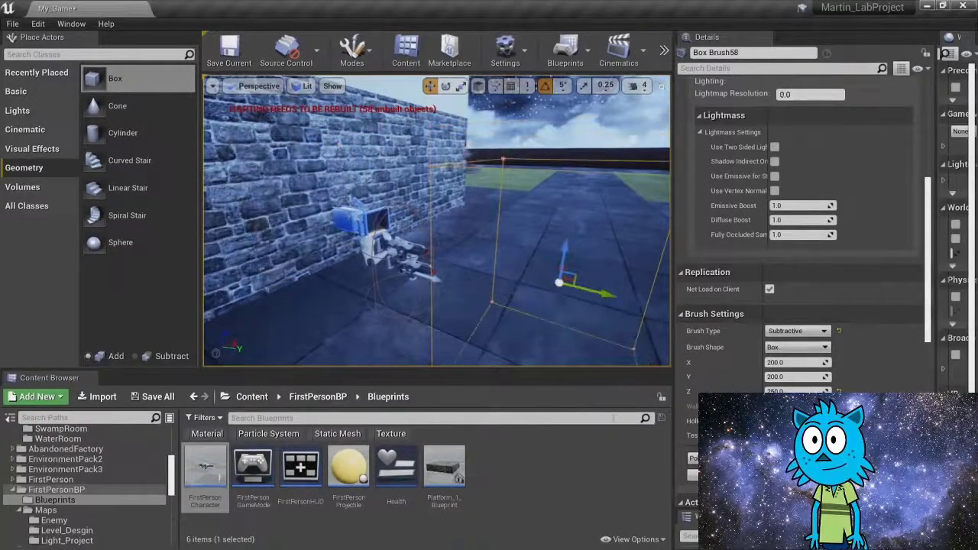
pyautogui.moveTo(468, 321); pyautogui.dragTo(493, 305, button='right')
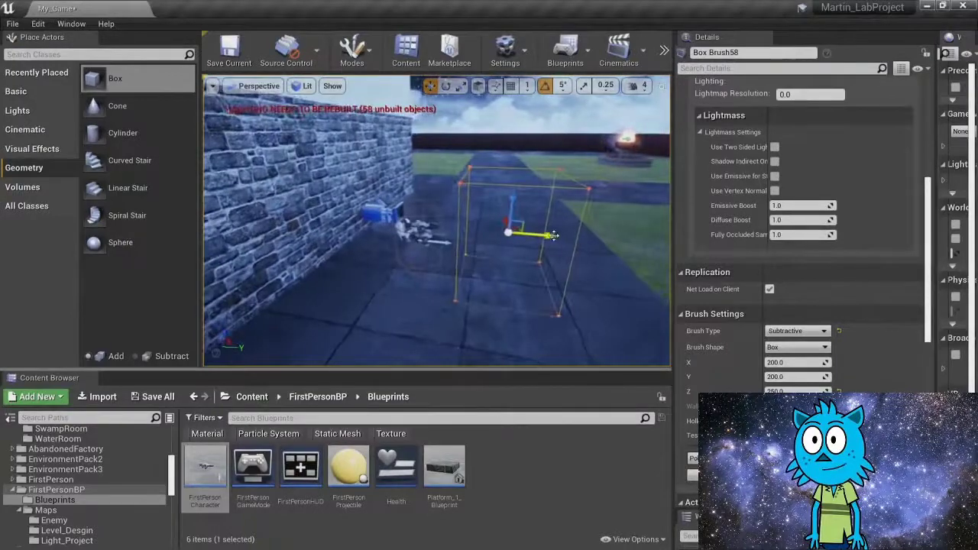
pyautogui.moveTo(551, 235); pyautogui.dragTo(393, 223)
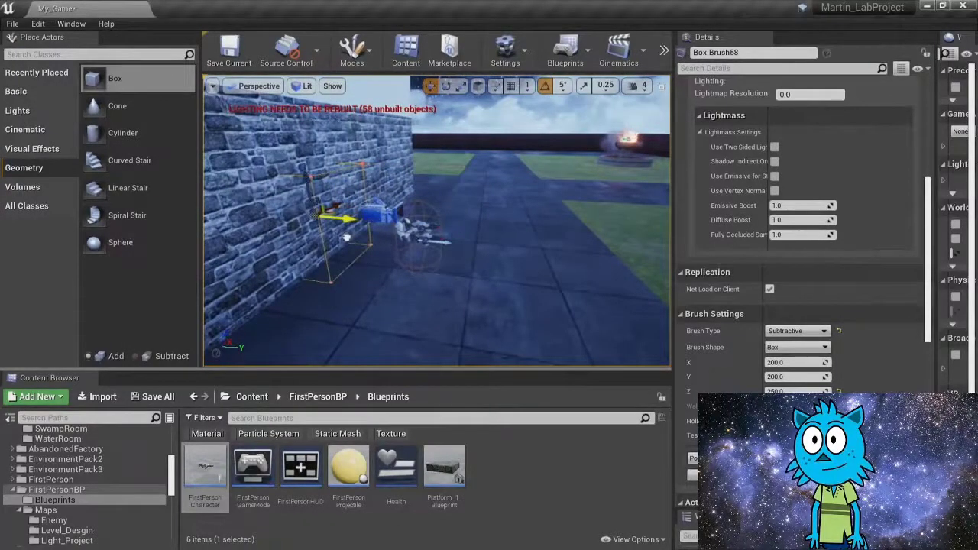
# Step: Nudge the subtractive doorway brush slightly upward to fine-tune its base against the floor
pyautogui.moveTo(346, 238)
pyautogui.mouseDown(button='right')
pyautogui.moveTo(310, 238)
pyautogui.moveTo(337, 243)
pyautogui.moveTo(314, 246)
pyautogui.moveTo(324, 263)
pyautogui.moveTo(340, 248)
pyautogui.moveTo(317, 243)
pyautogui.moveTo(343, 242)
pyautogui.mouseUp(button='right')
pyautogui.press('w')
pyautogui.press('s')
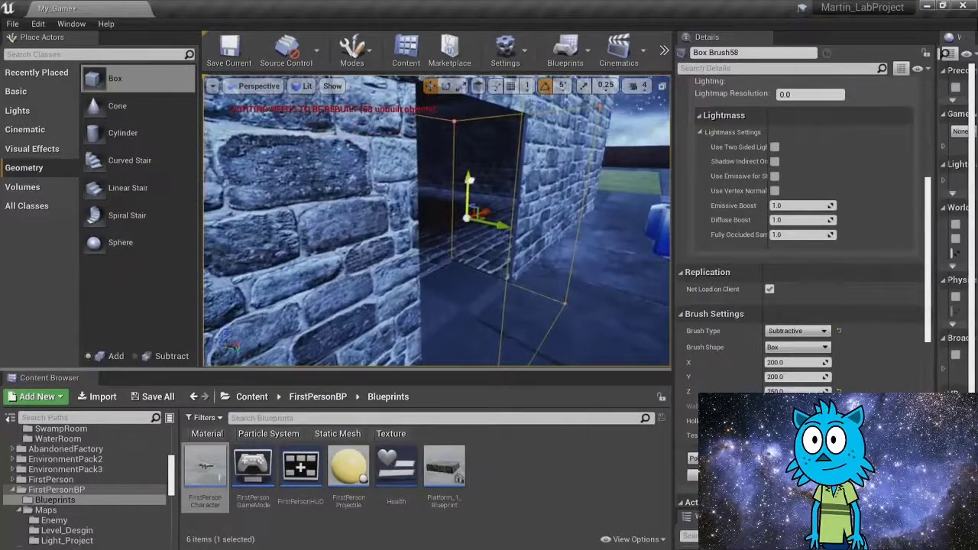
pyautogui.moveTo(467, 182); pyautogui.dragTo(479, 176)
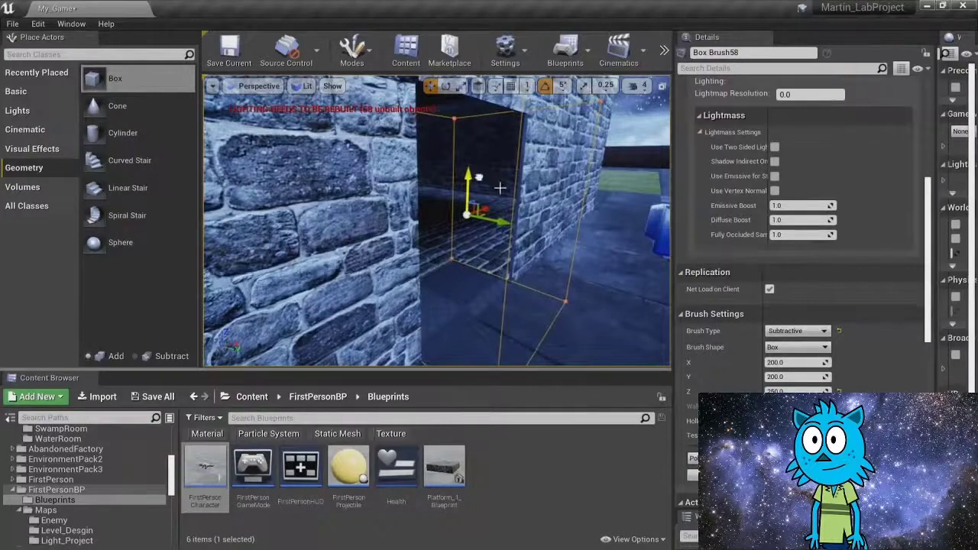
# Step: Scale the subtractive doorway brush down along Y to about the wall's thickness and adjust its position in the wall
pyautogui.press('w')
pyautogui.moveTo(499, 188)
pyautogui.mouseDown(button='right')
pyautogui.moveTo(491, 191)
pyautogui.moveTo(505, 196)
pyautogui.moveTo(499, 188)
pyautogui.mouseUp(button='right')
pyautogui.press('s')
pyautogui.press('space')
pyautogui.press('space')
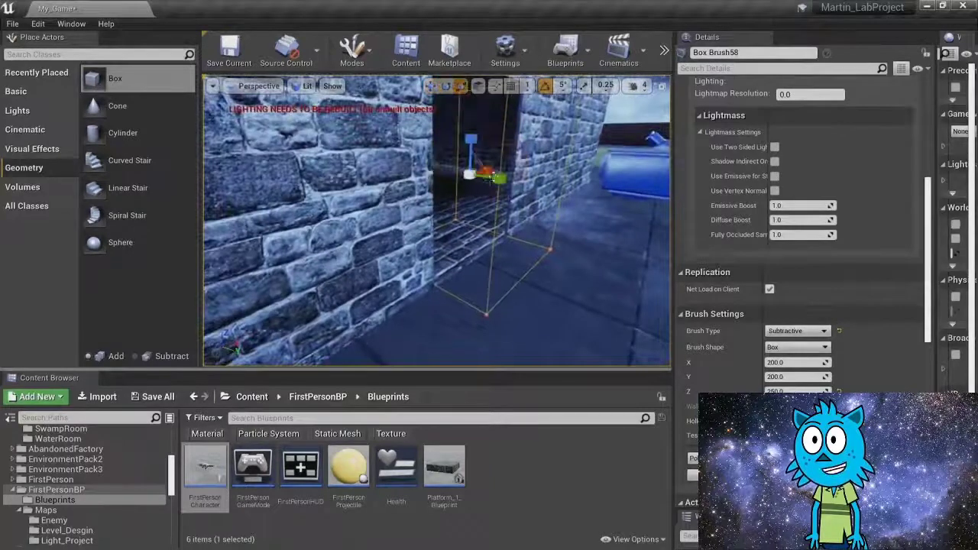
pyautogui.moveTo(494, 177); pyautogui.dragTo(472, 176)
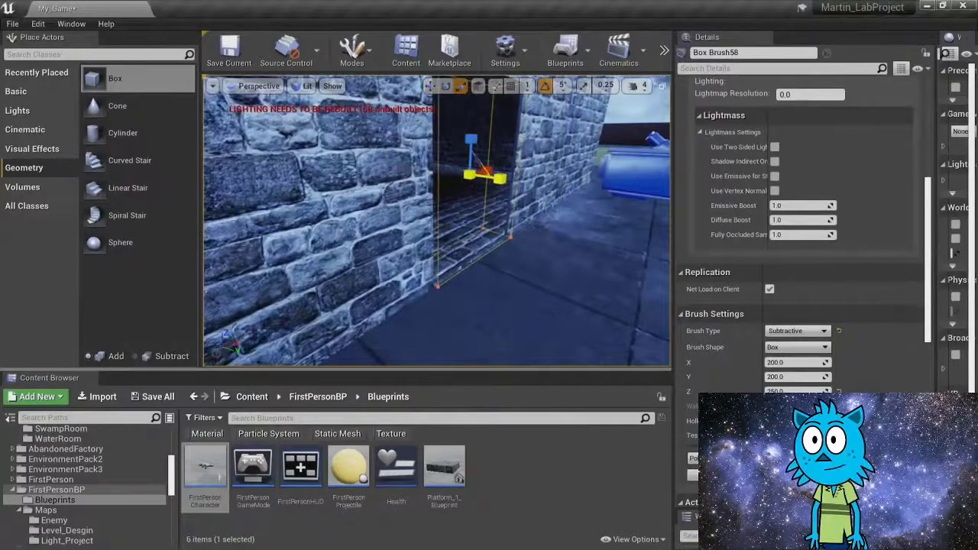
pyautogui.press('space')
pyautogui.press('space')
pyautogui.press('space')
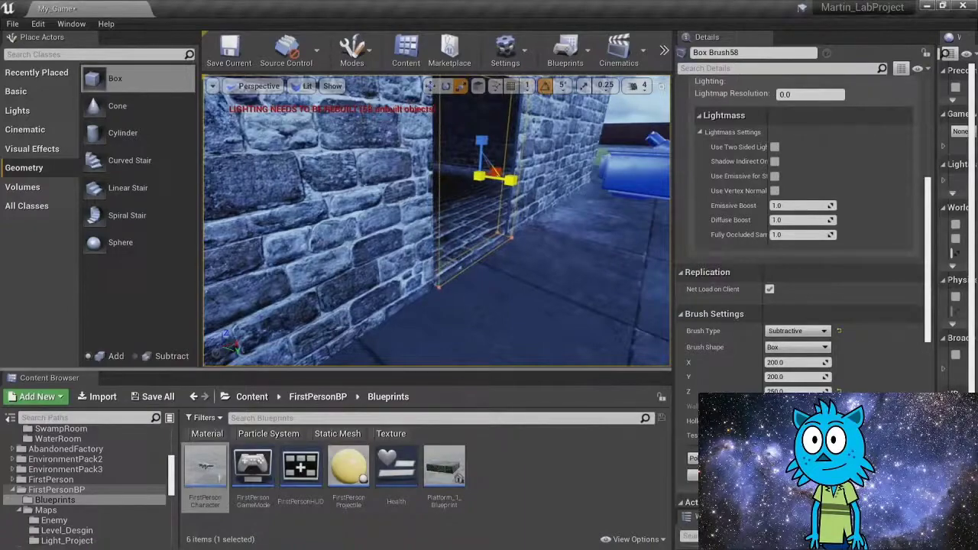
# Step: Move the FirstPersonCharacter sideways along the wall, away from the doorway
pyautogui.moveTo(495, 179); pyautogui.dragTo(287, 191, button='right')
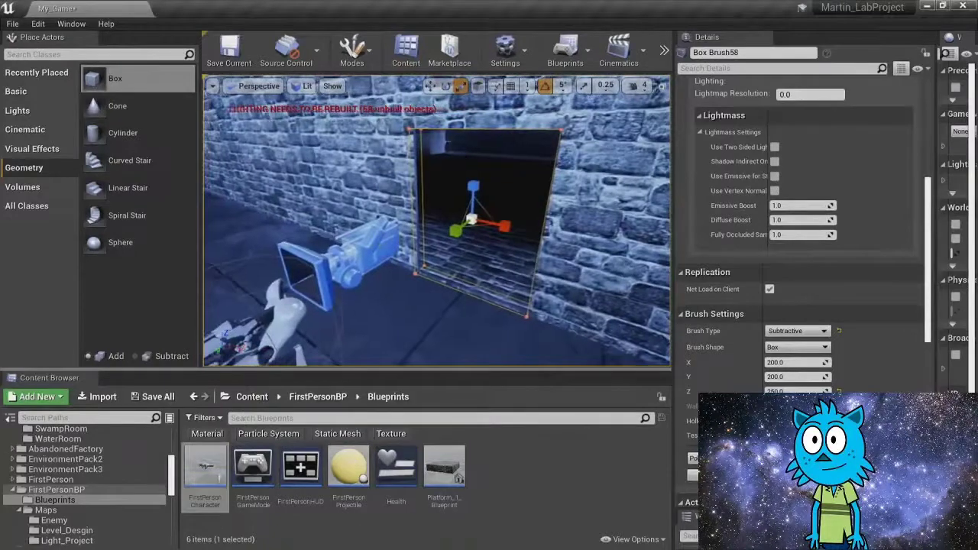
pyautogui.click(373, 246)
pyautogui.press('w')
pyautogui.moveTo(418, 263)
pyautogui.mouseDown(button='right')
pyautogui.moveTo(405, 267)
pyautogui.moveTo(419, 262)
pyautogui.mouseUp(button='right')
pyautogui.press('space')
pyautogui.moveTo(380, 230); pyautogui.dragTo(408, 206, button='right')
pyautogui.press('space')
pyautogui.press('space')
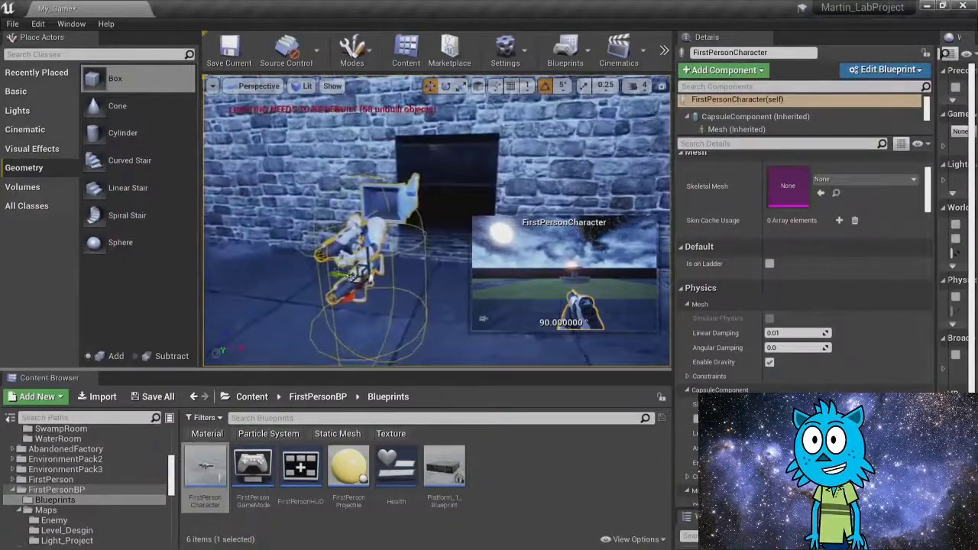
pyautogui.moveTo(340, 273); pyautogui.dragTo(172, 267)
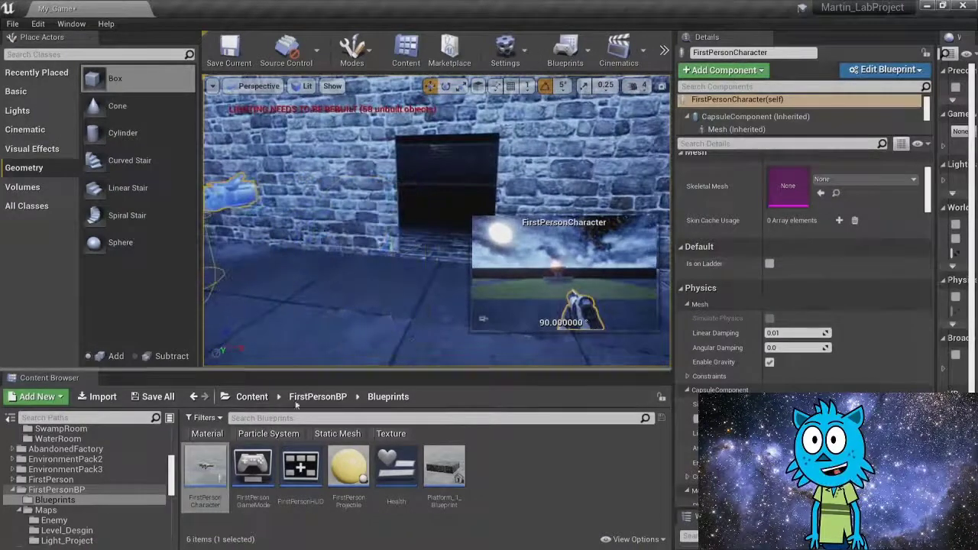
# Step: Search the whole Content folder for "door" and filter the results to static meshes
pyautogui.click(252, 397)
pyautogui.click(243, 419)
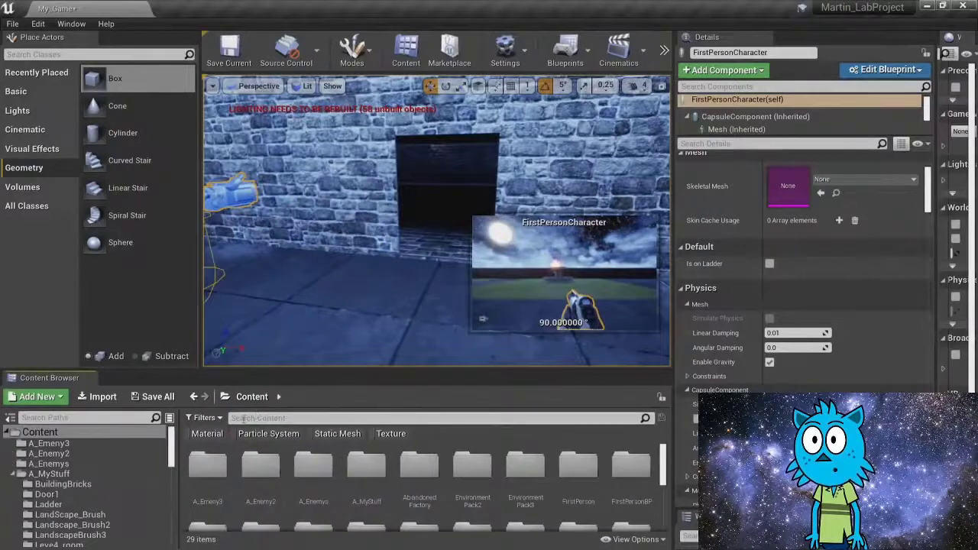
pyautogui.click(243, 418)
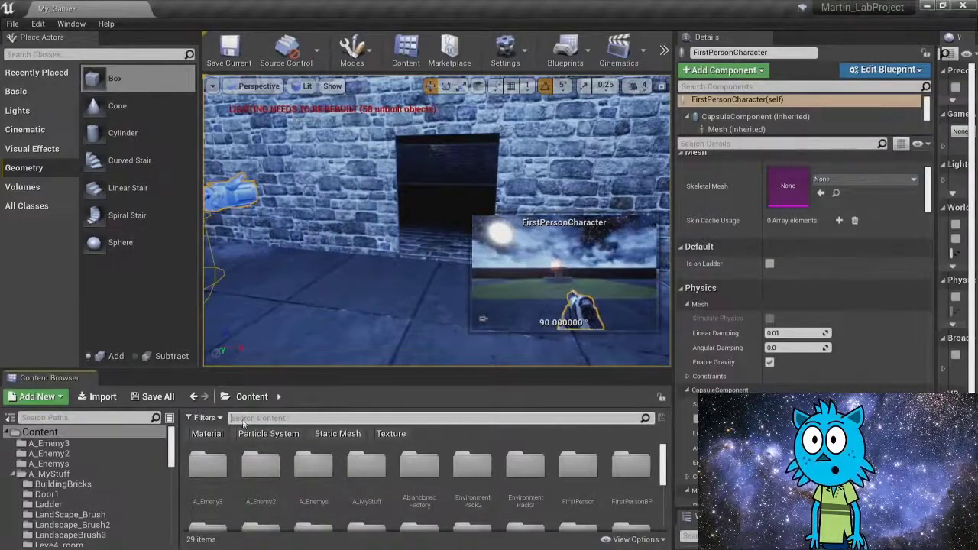
pyautogui.write('door')
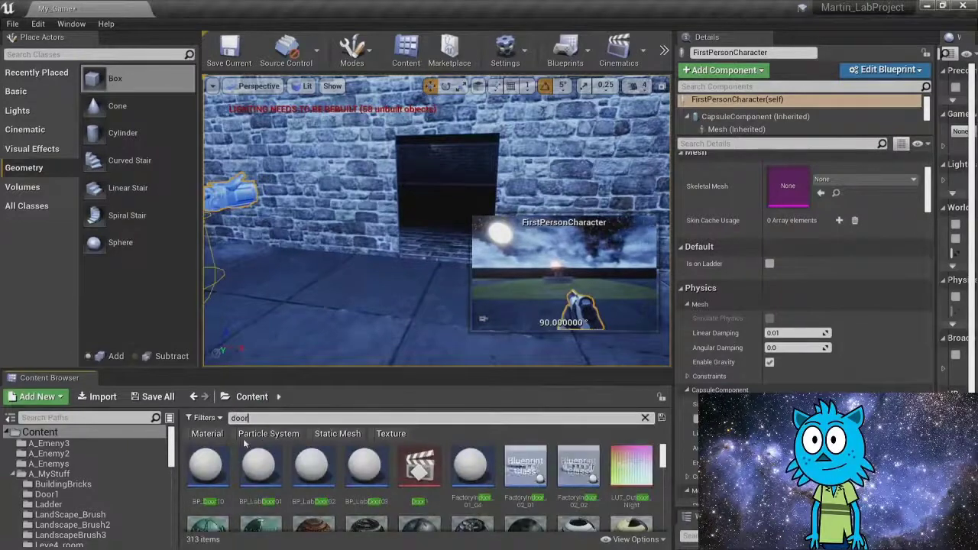
pyautogui.click(321, 434)
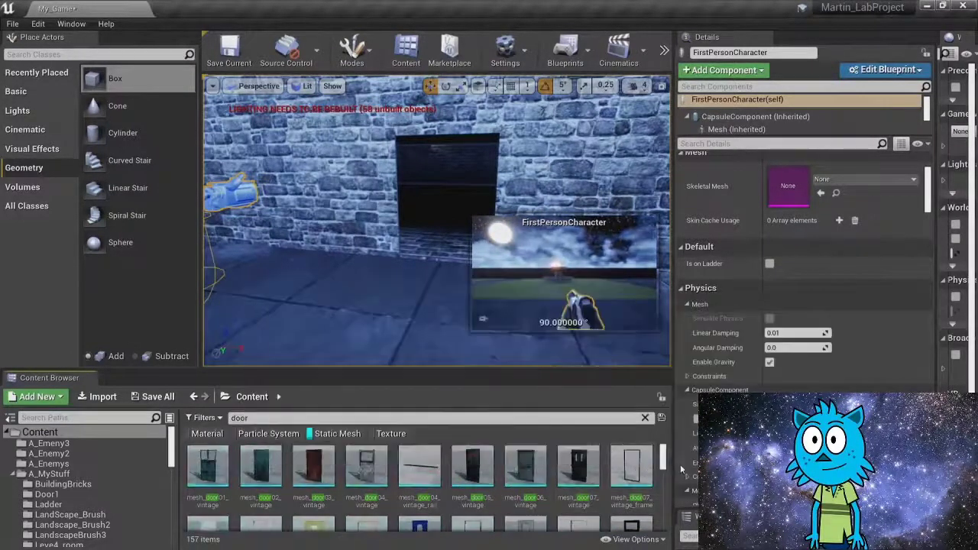
# Step: Place the mesh_door08_modern_frame and mesh_door08_modern static meshes on the floor in front of the doorway
pyautogui.scroll(-1, 646, 468)
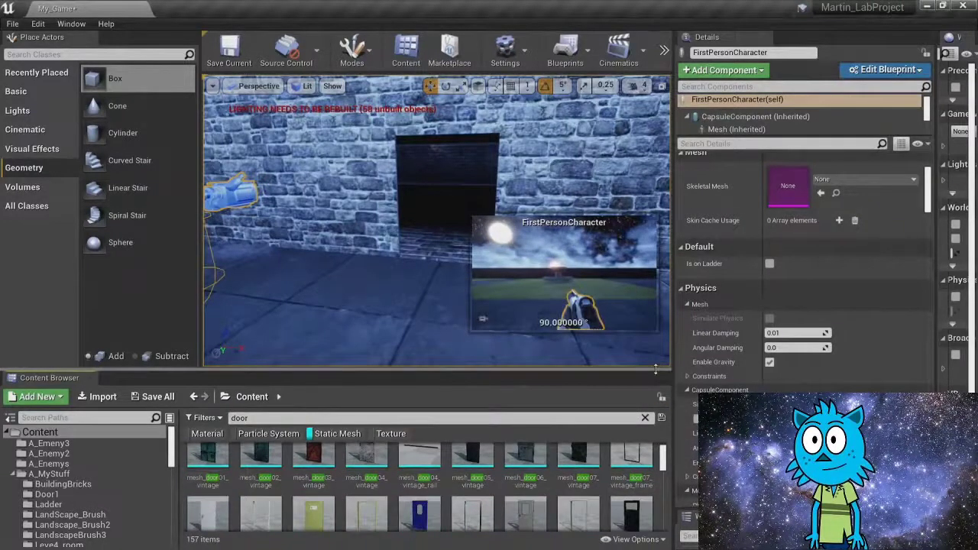
pyautogui.moveTo(656, 369); pyautogui.dragTo(651, 236)
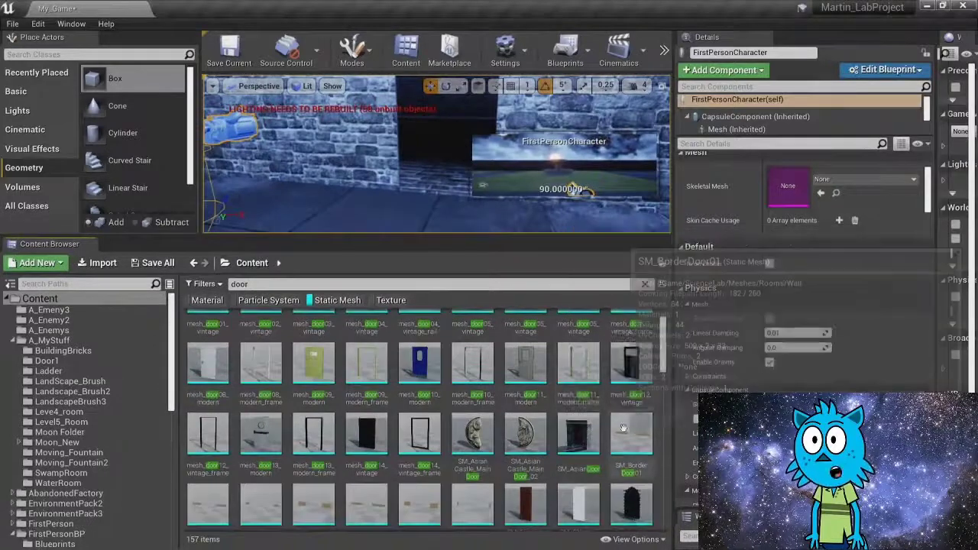
pyautogui.scroll(-5, 623, 428)
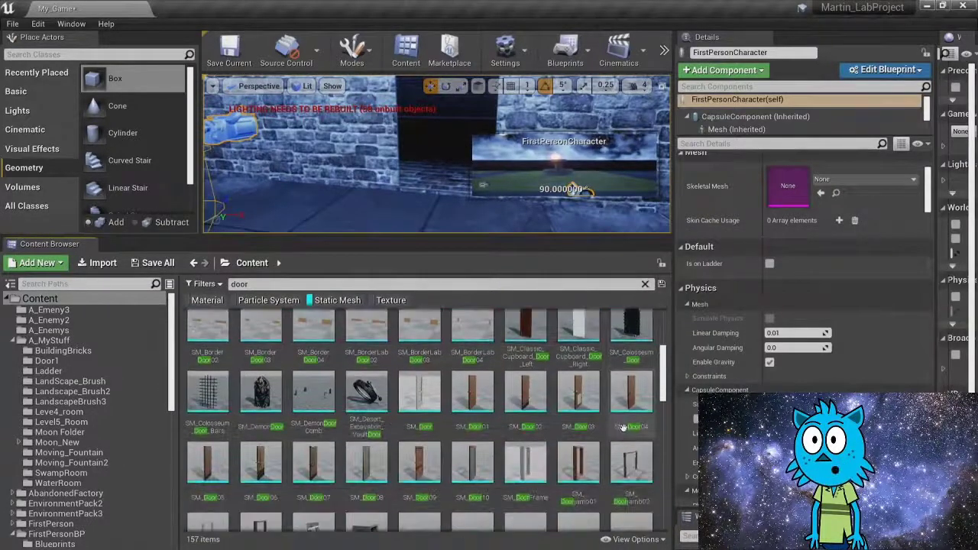
pyautogui.scroll(-1, 623, 428)
pyautogui.scroll(-1, 686, 439)
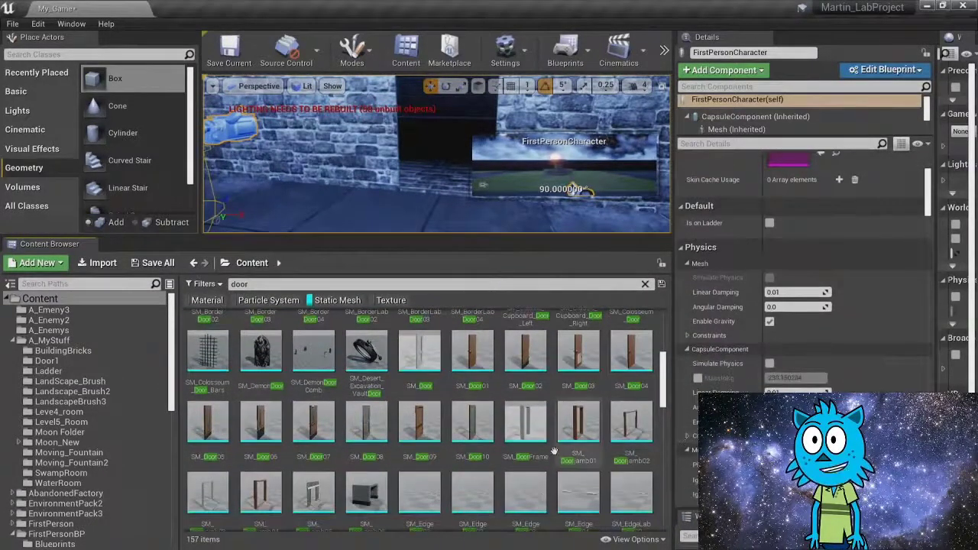
pyautogui.scroll(3, 569, 451)
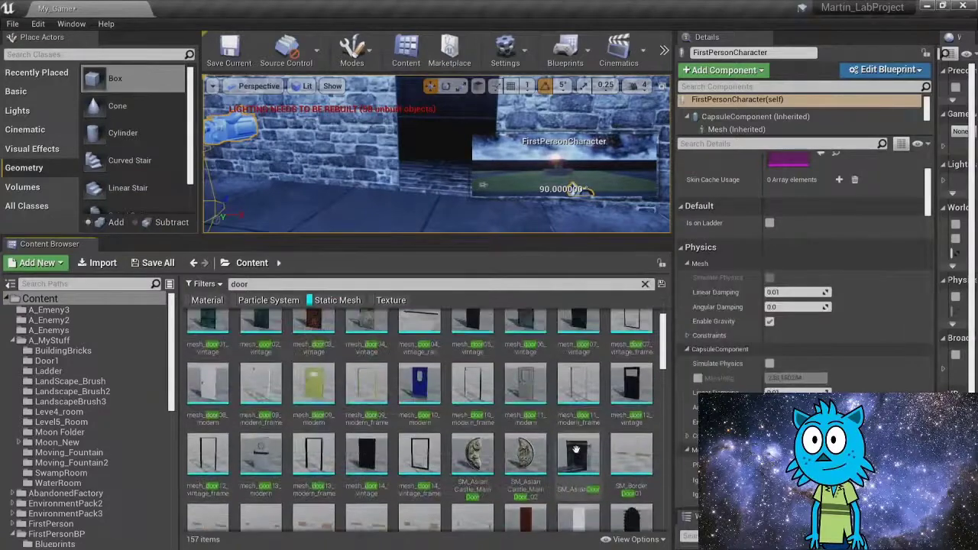
pyautogui.scroll(1, 577, 450)
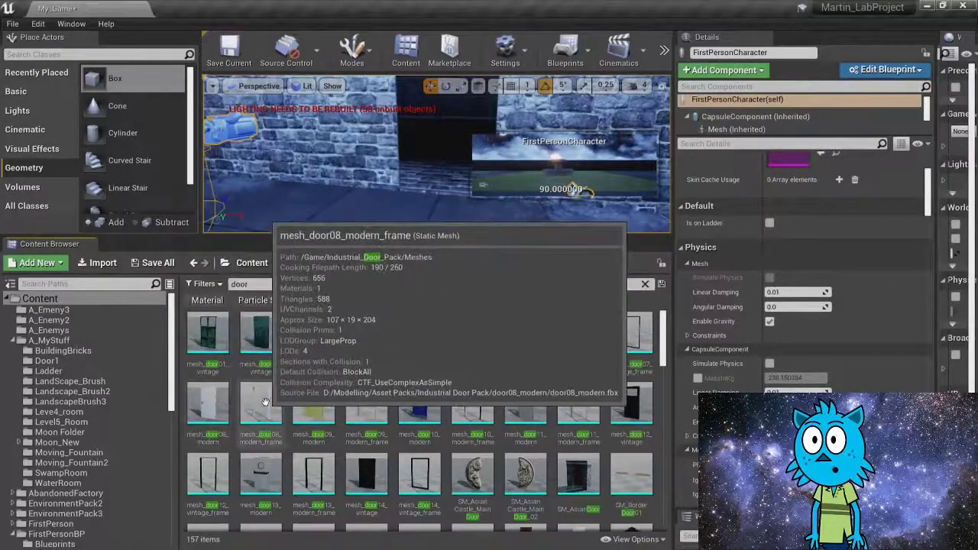
pyautogui.moveTo(388, 179); pyautogui.dragTo(397, 197)
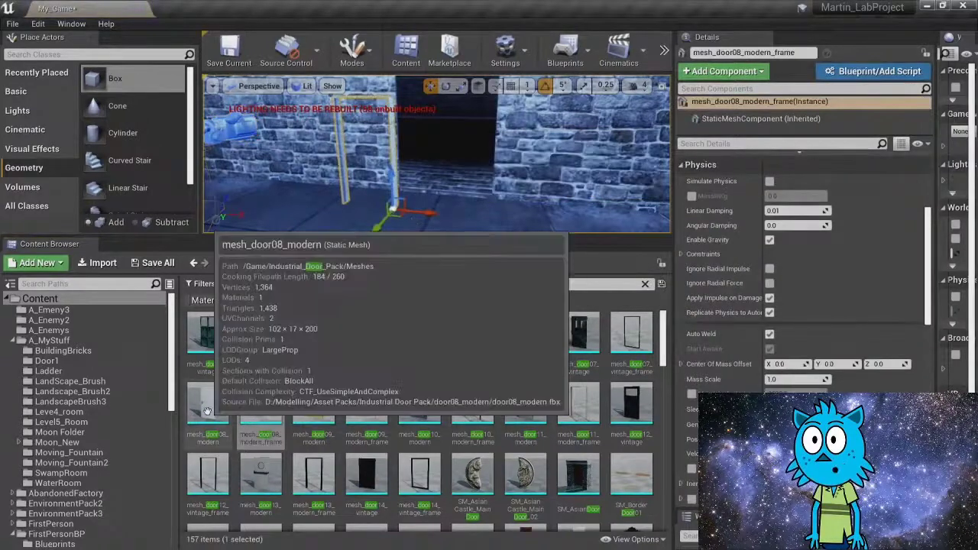
pyautogui.moveTo(208, 405); pyautogui.dragTo(478, 223)
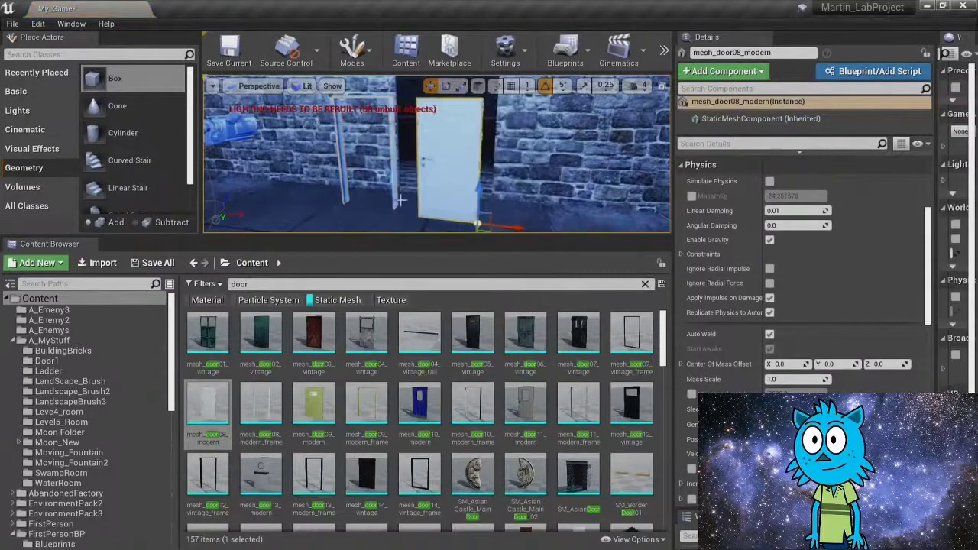
# Step: Move the mesh_door08_modern door sideways along X to about 1560, clear of the doorway
pyautogui.moveTo(478, 223); pyautogui.dragTo(436, 177, button='right')
pyautogui.moveTo(349, 176); pyautogui.dragTo(482, 227, button='right')
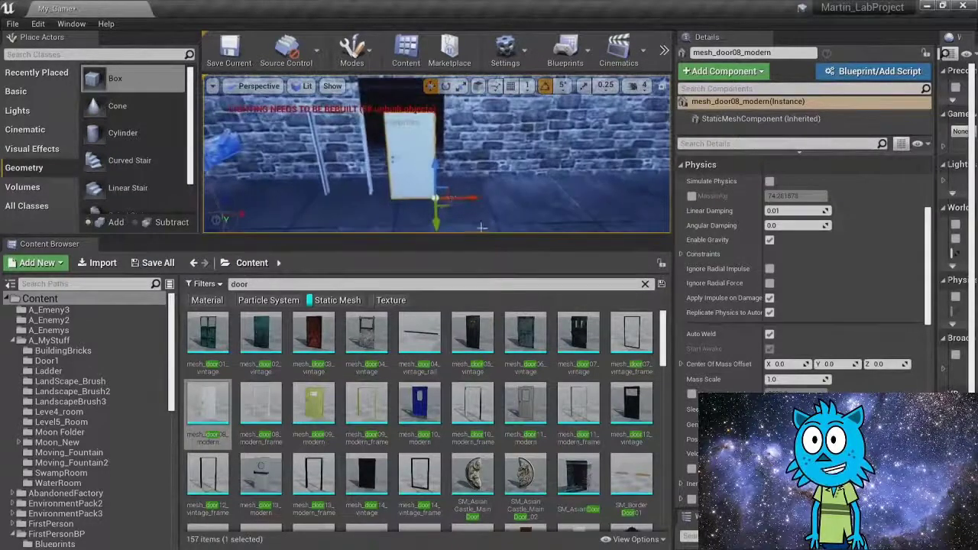
pyautogui.moveTo(466, 200); pyautogui.dragTo(586, 198)
pyautogui.moveTo(584, 197); pyautogui.dragTo(437, 229, button='right')
# Step: Move mesh_door08_modern_frame back into the doorway opening along Y to about 1947, in line with the wall
pyautogui.click(409, 184)
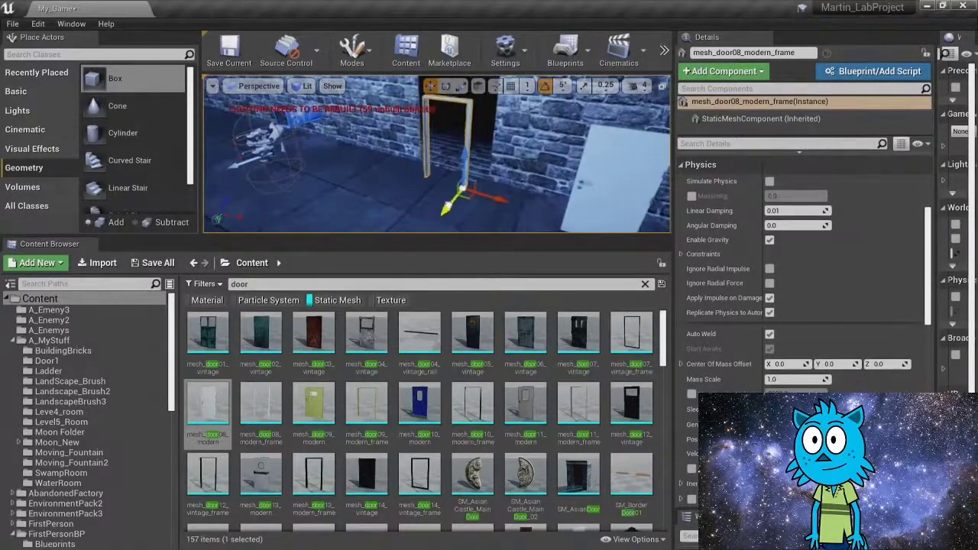
pyautogui.moveTo(430, 194)
pyautogui.mouseDown(button='right')
pyautogui.moveTo(440, 187)
pyautogui.moveTo(432, 222)
pyautogui.moveTo(437, 183)
pyautogui.moveTo(446, 202)
pyautogui.moveTo(431, 200)
pyautogui.moveTo(457, 210)
pyautogui.moveTo(410, 188)
pyautogui.moveTo(437, 188)
pyautogui.mouseUp(button='right')
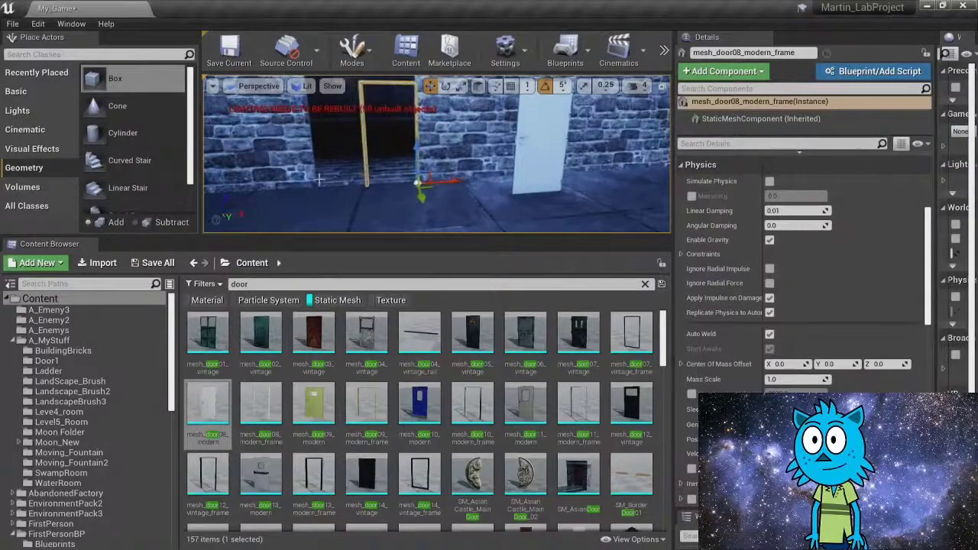
pyautogui.moveTo(318, 180); pyautogui.dragTo(397, 191, button='right')
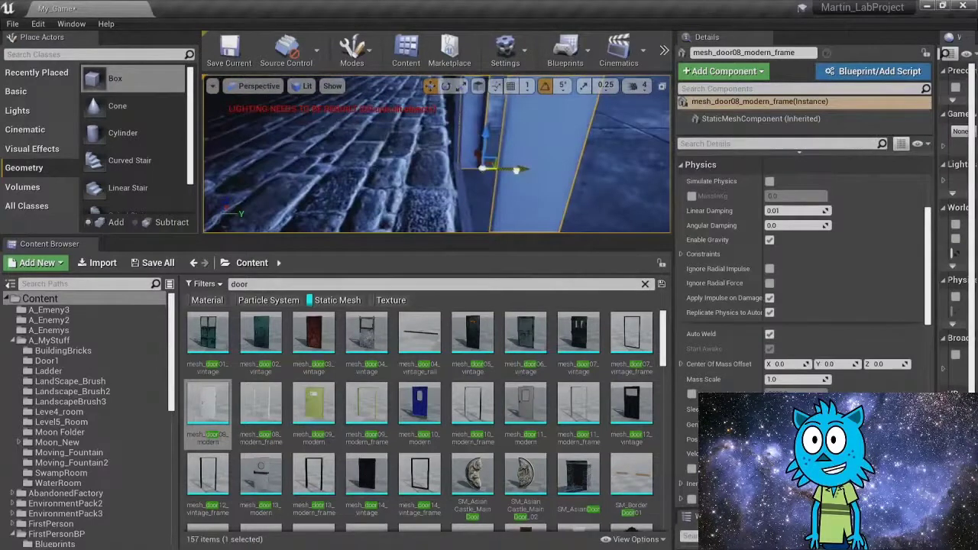
pyautogui.moveTo(517, 169); pyautogui.dragTo(505, 168)
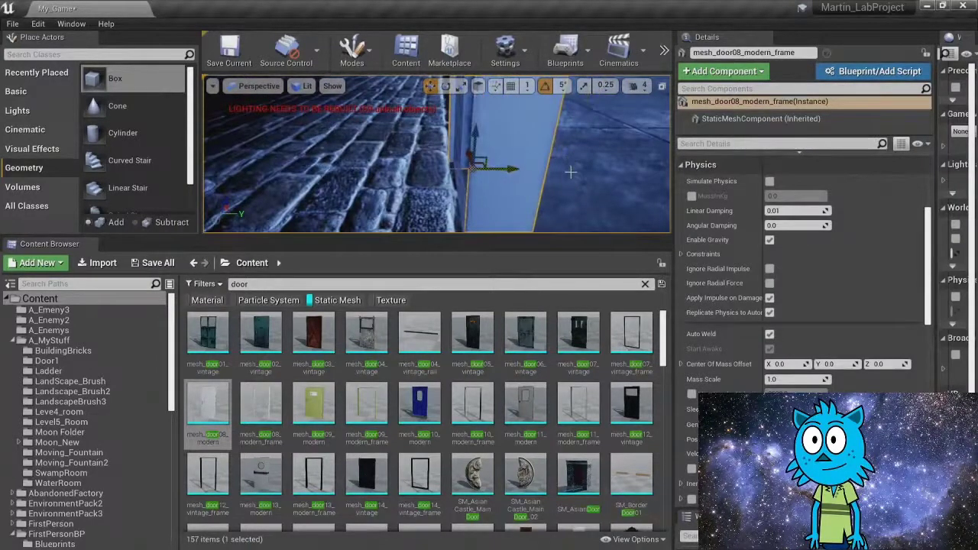
# Step: Scale the door frame to about 1.904 in X and Y and 1.253 in Z to fit the doorway
pyautogui.moveTo(563, 170); pyautogui.dragTo(466, 132, button='right')
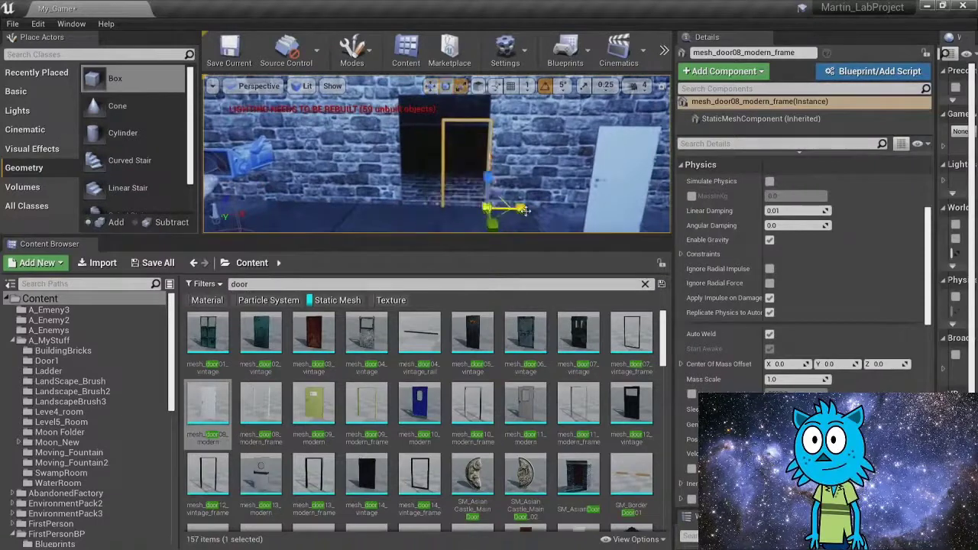
pyautogui.scroll(5, 783, 325)
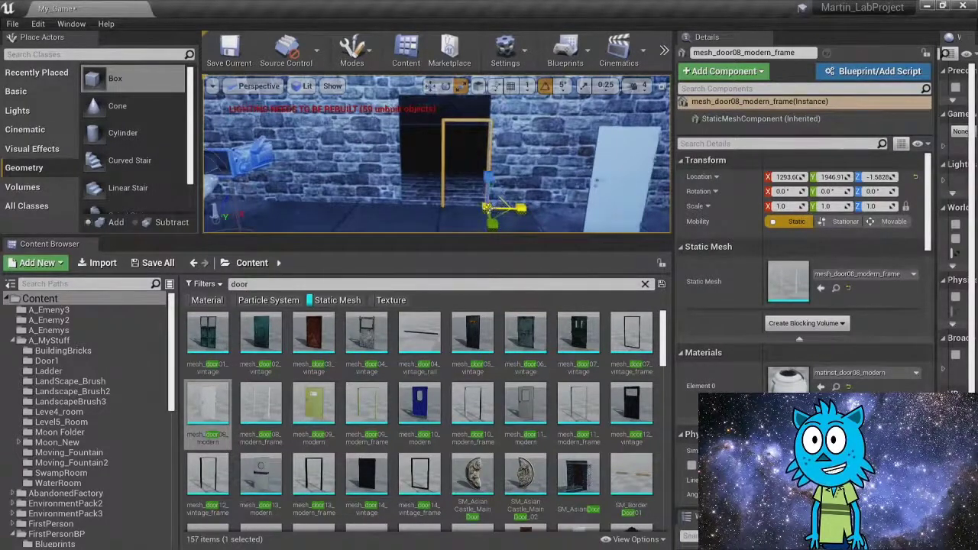
pyautogui.moveTo(410, 212); pyautogui.dragTo(461, 237, button='right')
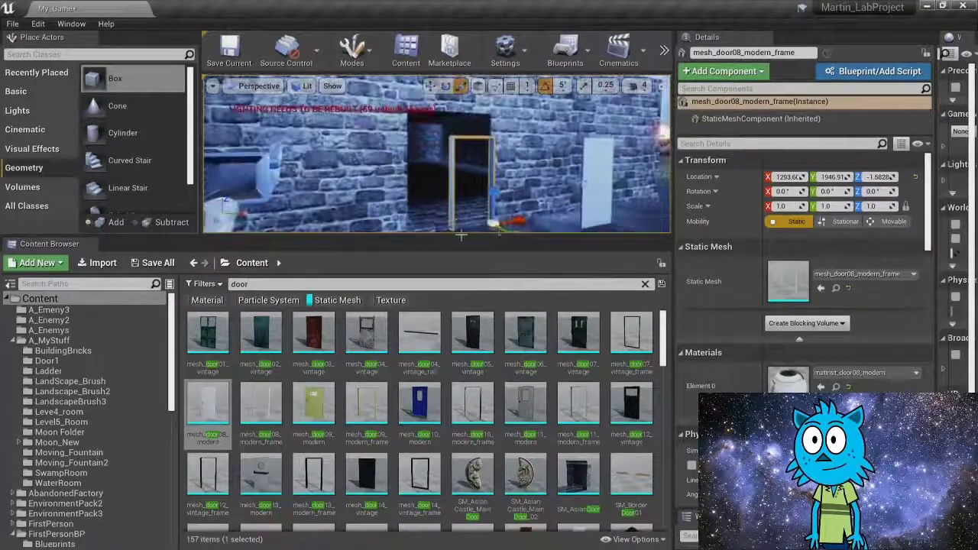
pyautogui.moveTo(486, 225); pyautogui.dragTo(503, 200)
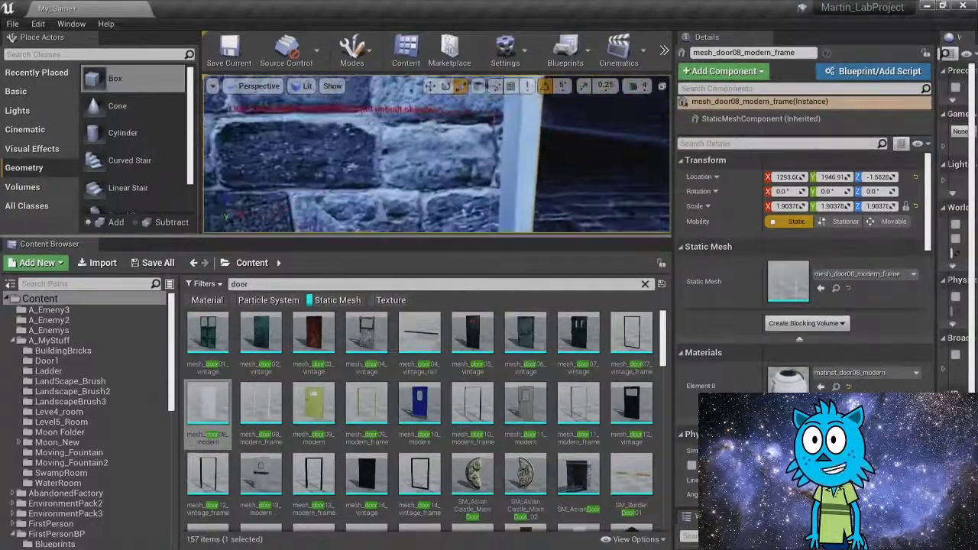
pyautogui.moveTo(438, 157); pyautogui.dragTo(478, 137, button='right')
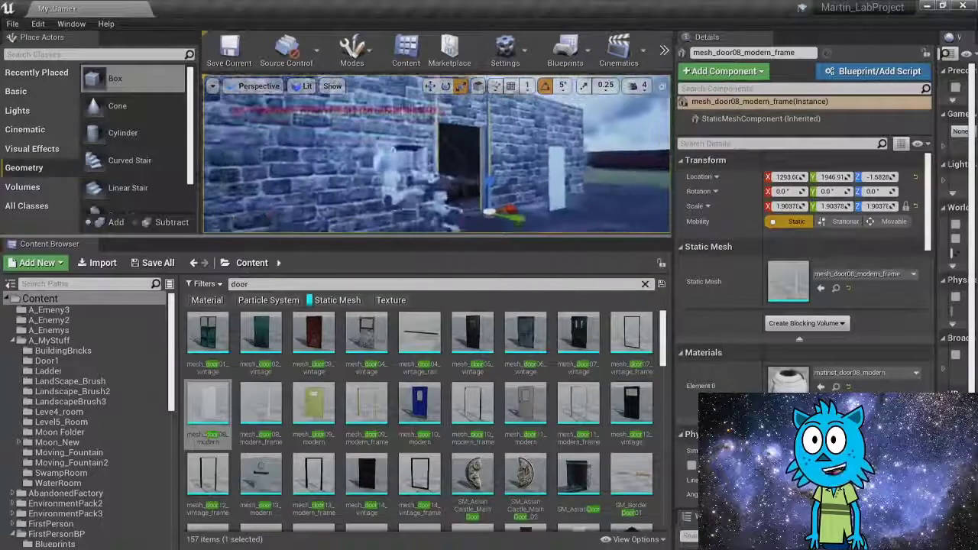
pyautogui.moveTo(437, 157); pyautogui.dragTo(451, 126, button='right')
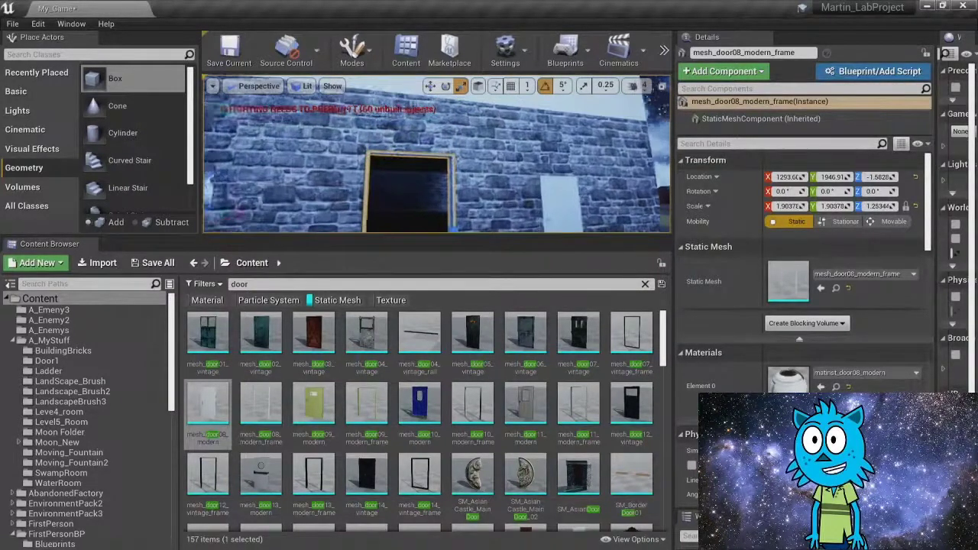
# Step: Widen the door frame along X to a scale of about 1.953 and check its edges against the brick opening
pyautogui.press('w')
pyautogui.moveTo(437, 156); pyautogui.dragTo(466, 149, button='right')
pyautogui.press('w')
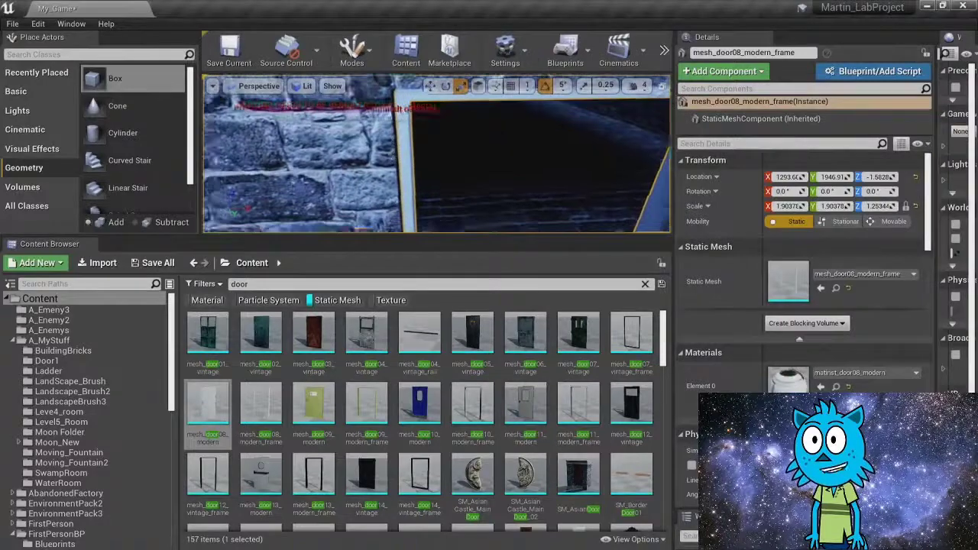
pyautogui.moveTo(438, 155); pyautogui.dragTo(371, 150, button='right')
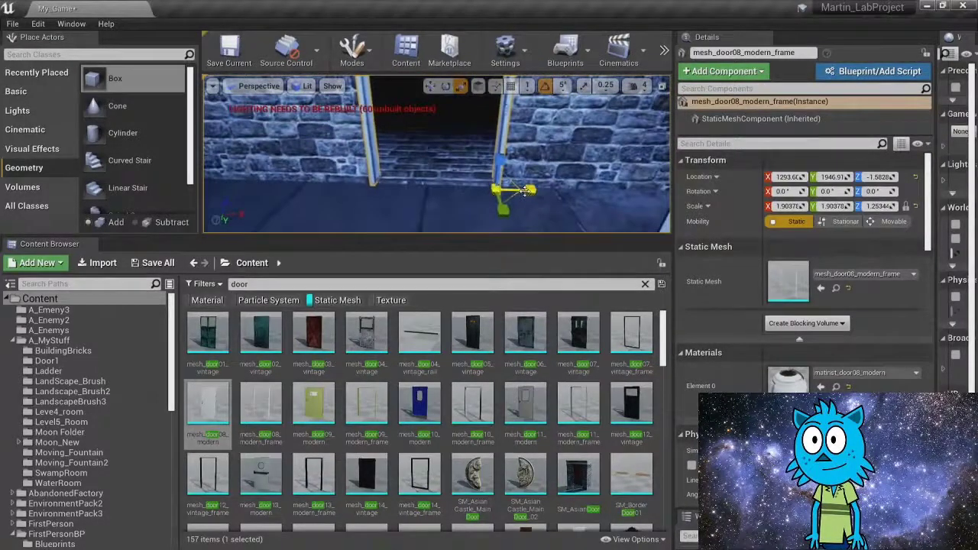
pyautogui.moveTo(437, 155); pyautogui.dragTo(481, 126, button='right')
pyautogui.press('w')
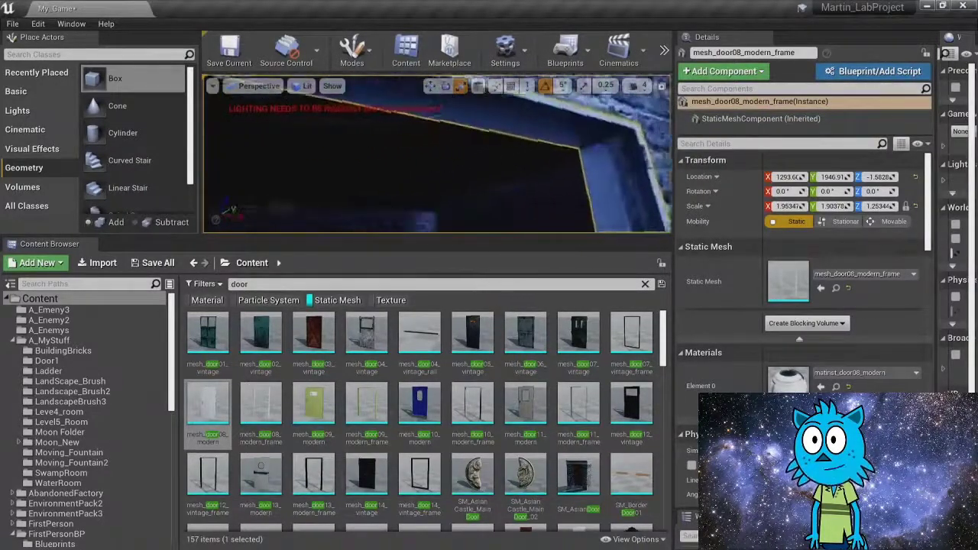
pyautogui.moveTo(437, 153); pyautogui.dragTo(454, 178, button='right')
pyautogui.press('s')
pyautogui.press('w')
pyautogui.press('s')
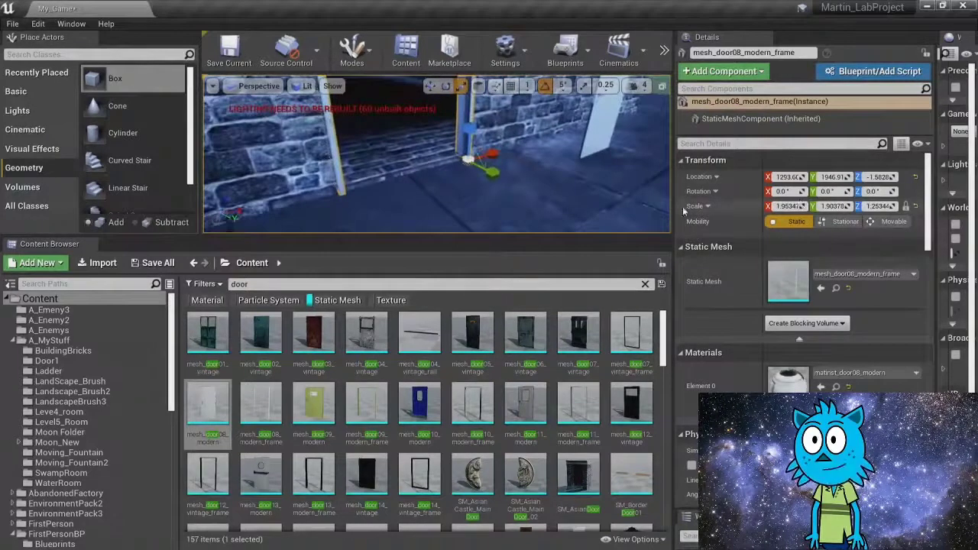
# Step: Copy the door frame's scale values and paste them onto the mesh_door08_modern door
pyautogui.moveTo(673, 214); pyautogui.dragTo(581, 214)
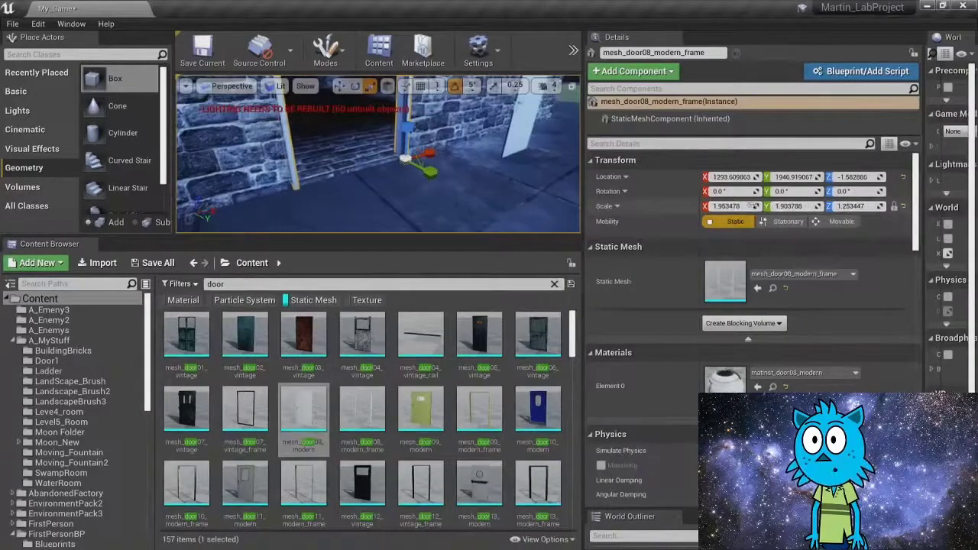
pyautogui.moveTo(480, 177); pyautogui.dragTo(463, 163, button='right')
pyautogui.press('s')
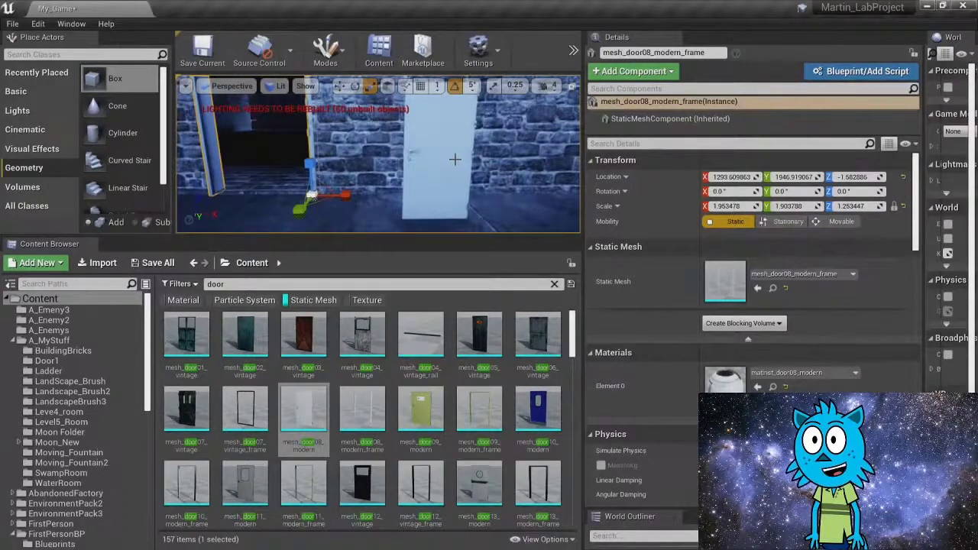
pyautogui.rightClick(627, 203)
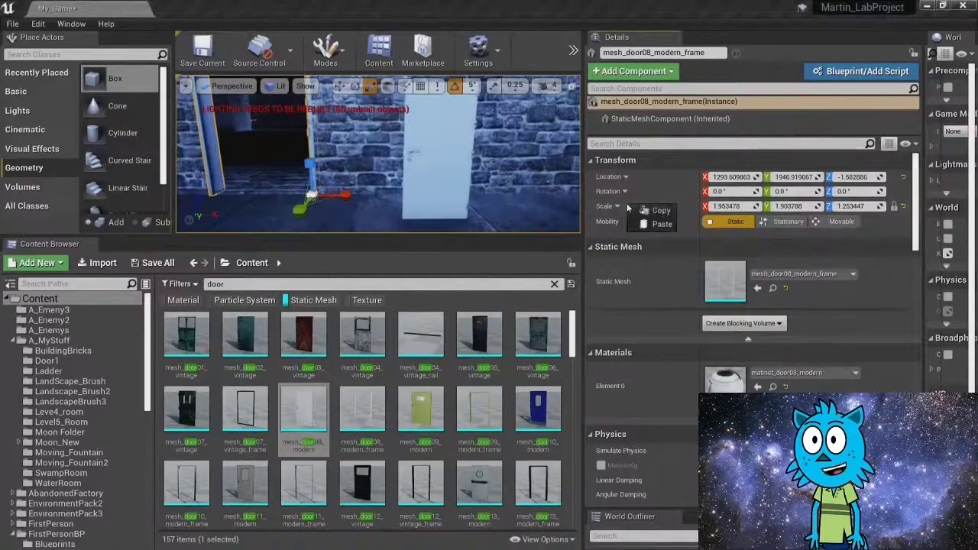
pyautogui.click(662, 211)
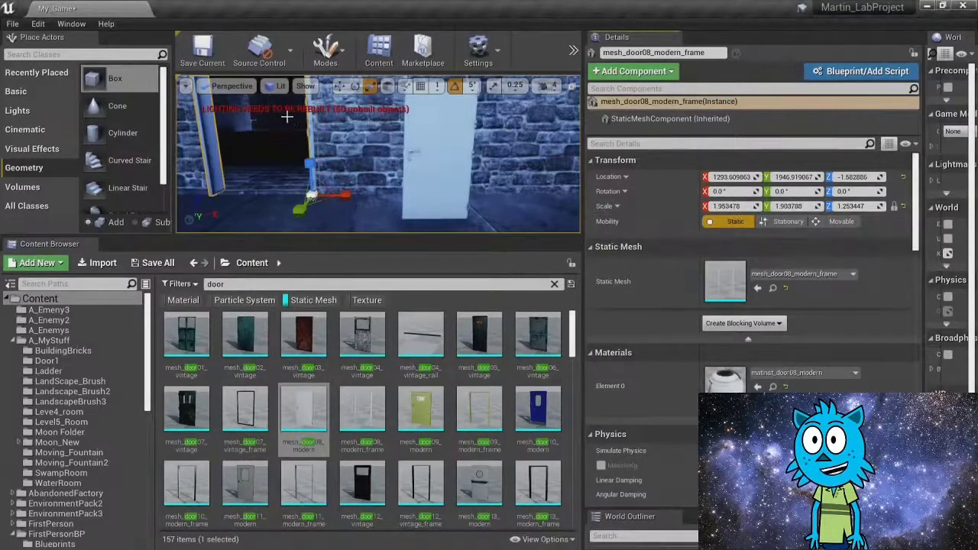
pyautogui.click(441, 175)
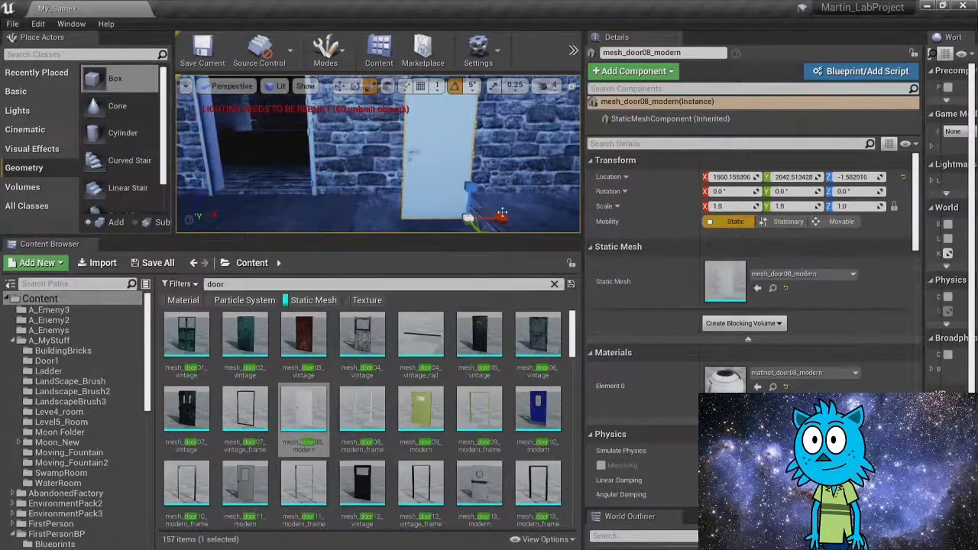
pyautogui.rightClick(678, 202)
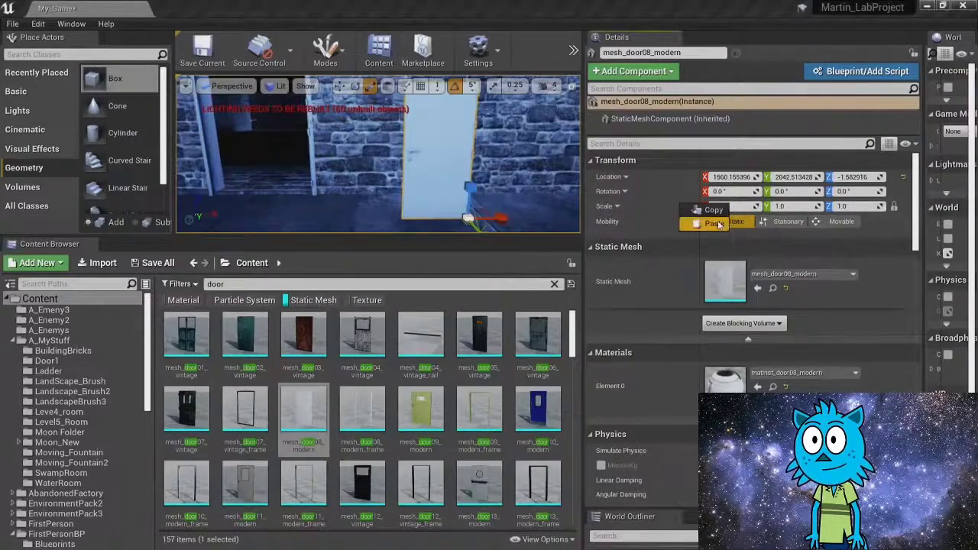
pyautogui.click(714, 223)
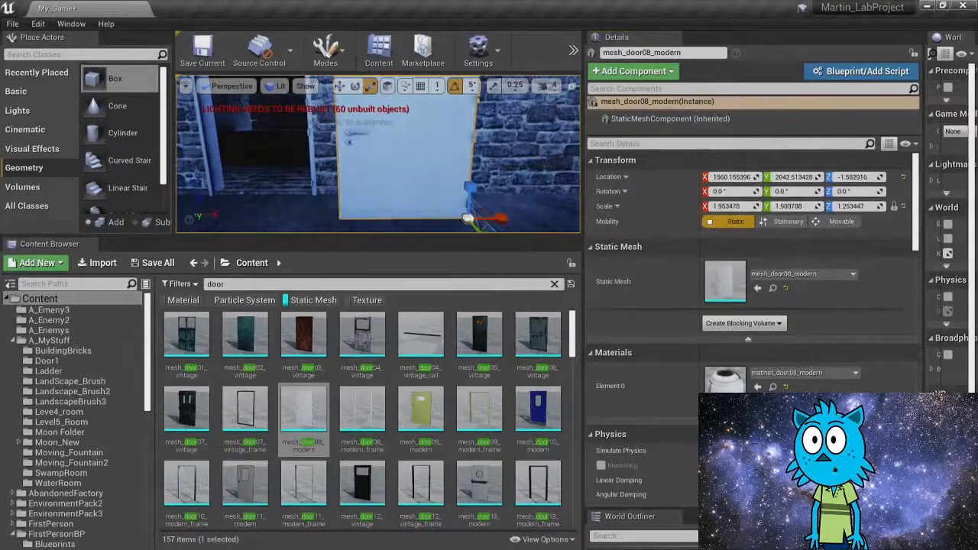
# Step: Move the scaled door into its frame at about X 1297.5, Y 1944.1 and inspect the fit at the hinges
pyautogui.moveTo(378, 153); pyautogui.dragTo(470, 161, button='right')
pyautogui.press('w')
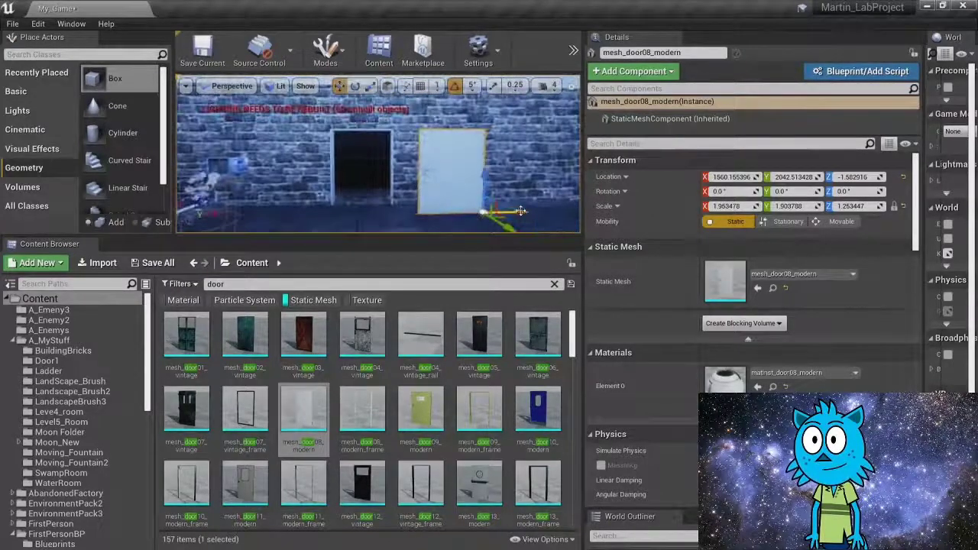
pyautogui.moveTo(517, 212); pyautogui.dragTo(430, 210)
pyautogui.moveTo(347, 201); pyautogui.dragTo(417, 214, button='right')
pyautogui.moveTo(425, 209); pyautogui.dragTo(377, 200)
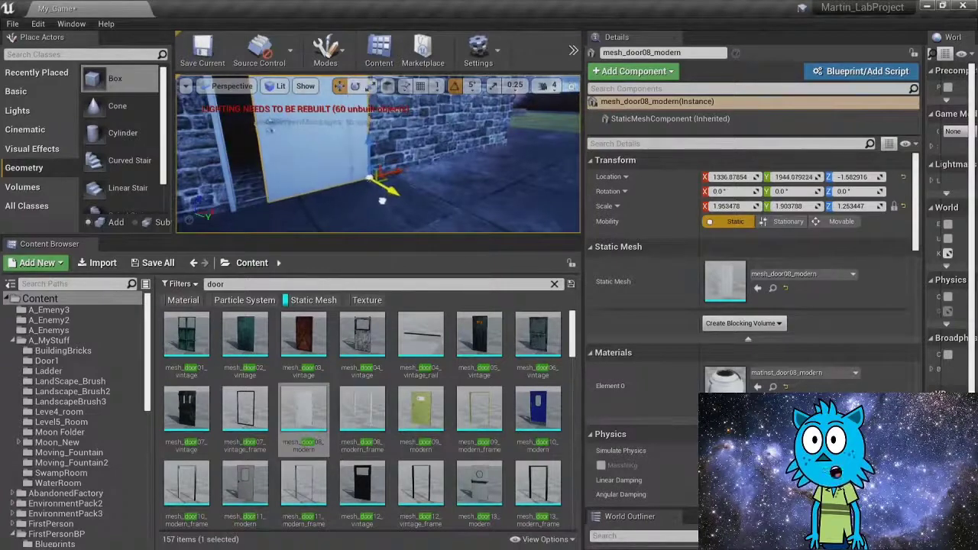
pyautogui.moveTo(382, 200)
pyautogui.mouseDown(button='right')
pyautogui.moveTo(367, 200)
pyautogui.moveTo(370, 209)
pyautogui.mouseUp(button='right')
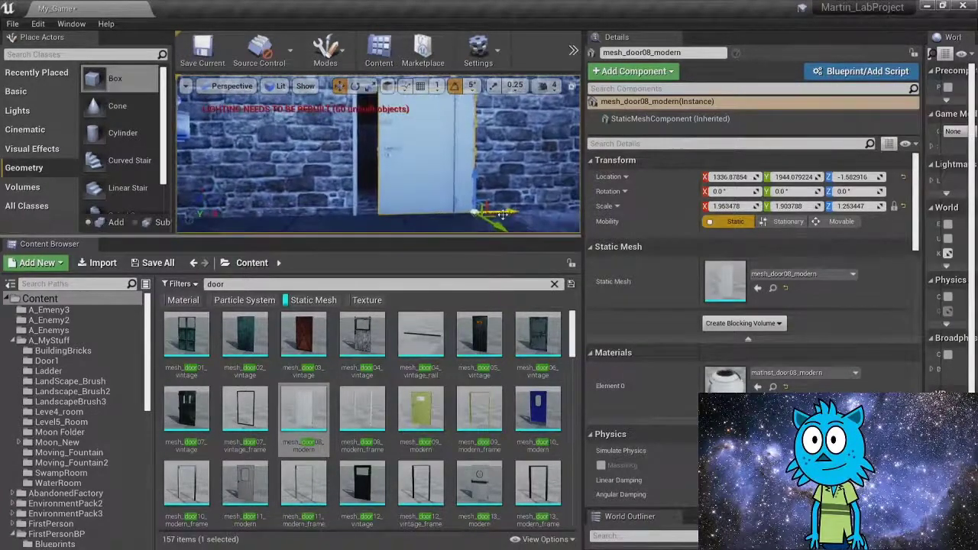
pyautogui.moveTo(493, 211); pyautogui.dragTo(480, 211)
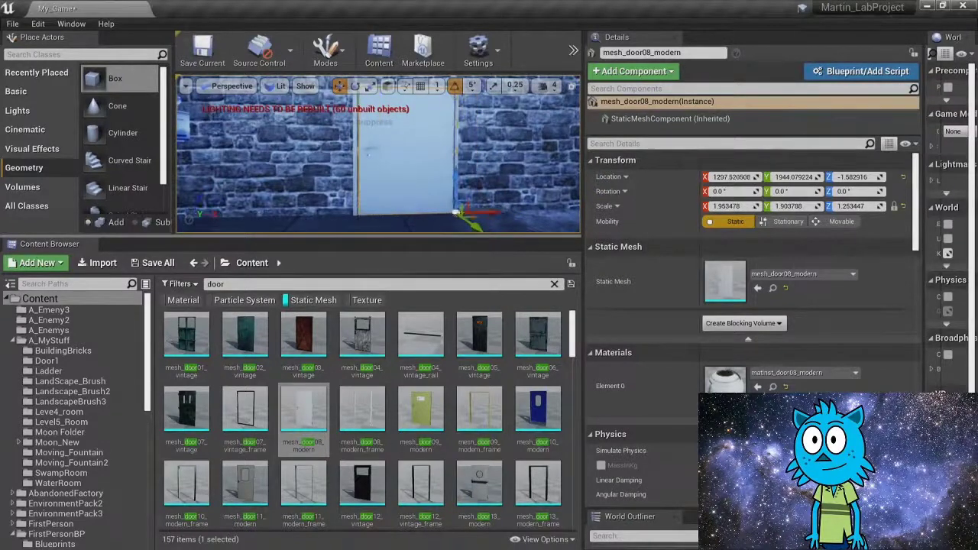
pyautogui.moveTo(451, 184); pyautogui.dragTo(453, 182, button='right')
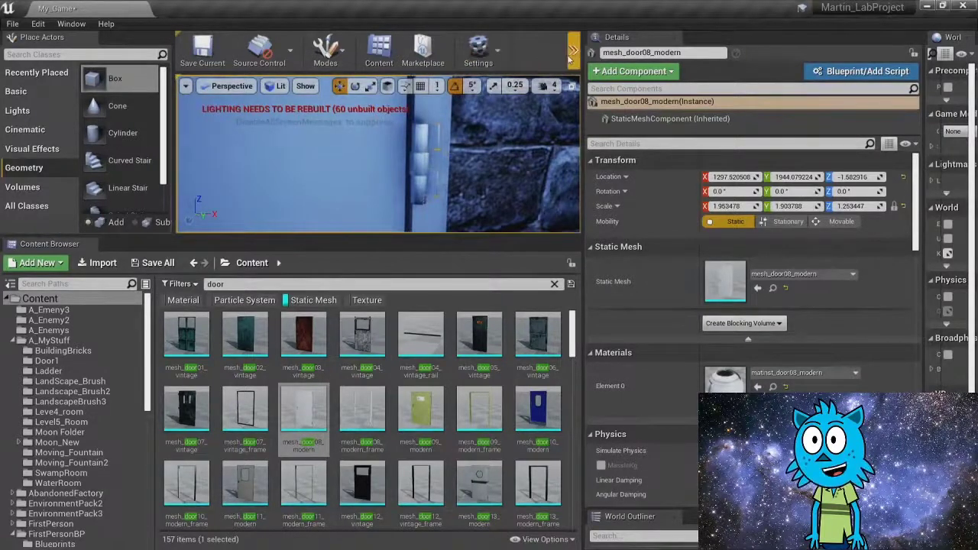
# Step: Lower the camera speed to 1 and move the door along X to about 1290.7
pyautogui.click(548, 85)
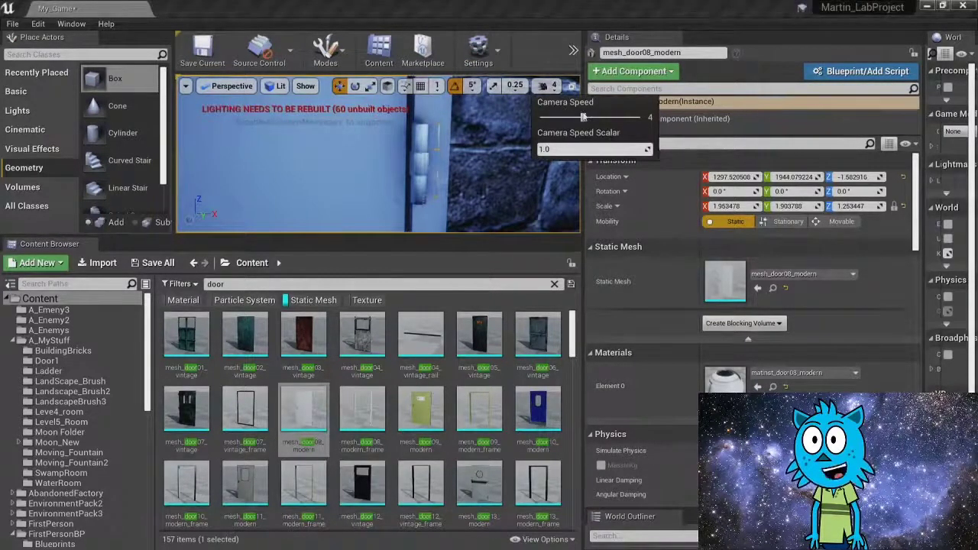
pyautogui.moveTo(583, 117); pyautogui.dragTo(543, 117)
pyautogui.moveTo(473, 153); pyautogui.dragTo(441, 194, button='right')
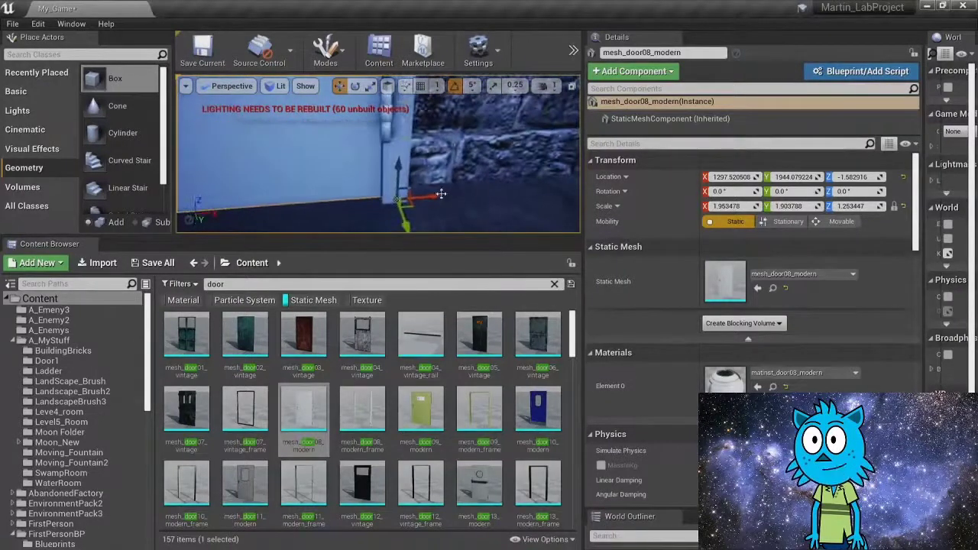
pyautogui.moveTo(422, 197); pyautogui.dragTo(411, 199)
pyautogui.moveTo(411, 198)
pyautogui.mouseDown(button='right')
pyautogui.moveTo(411, 170)
pyautogui.moveTo(409, 218)
pyautogui.mouseUp(button='right')
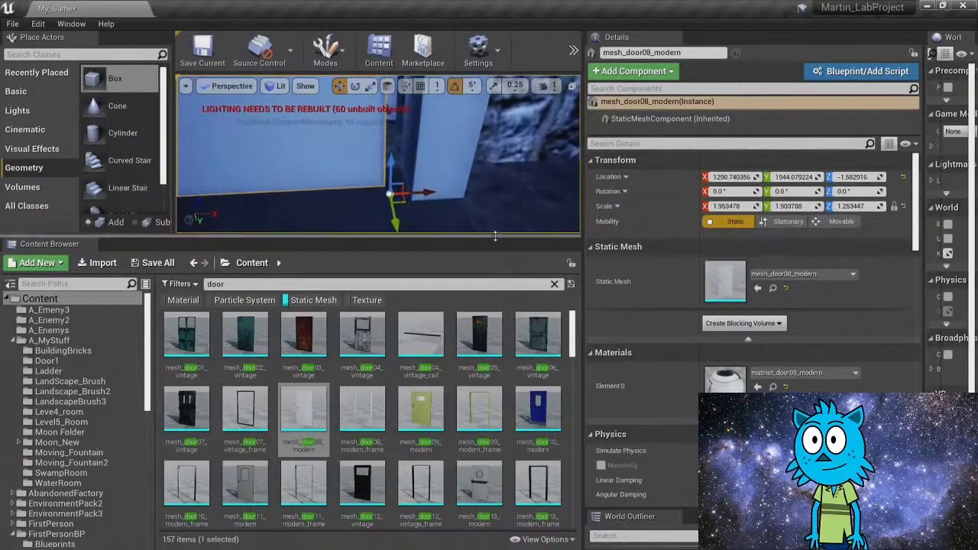
# Step: Enlarge the viewport and align the door with its hinges at about X 1293.4, Y 1947.0
pyautogui.moveTo(472, 237); pyautogui.dragTo(472, 414)
pyautogui.moveTo(410, 273); pyautogui.dragTo(410, 241, button='right')
pyautogui.moveTo(348, 184); pyautogui.dragTo(398, 184, button='right')
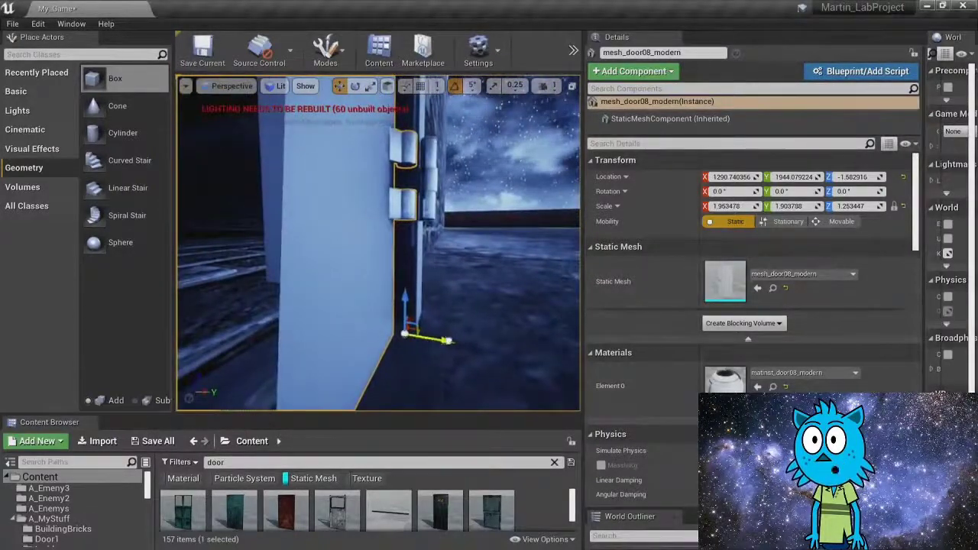
pyautogui.moveTo(449, 341); pyautogui.dragTo(470, 344)
pyautogui.moveTo(469, 344); pyautogui.dragTo(424, 353, button='right')
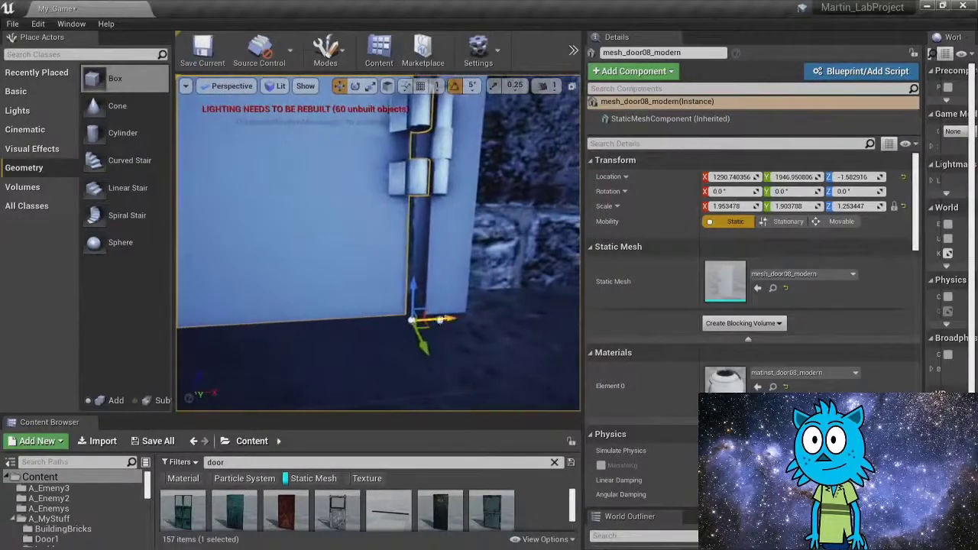
pyautogui.moveTo(429, 316); pyautogui.dragTo(360, 293, button='right')
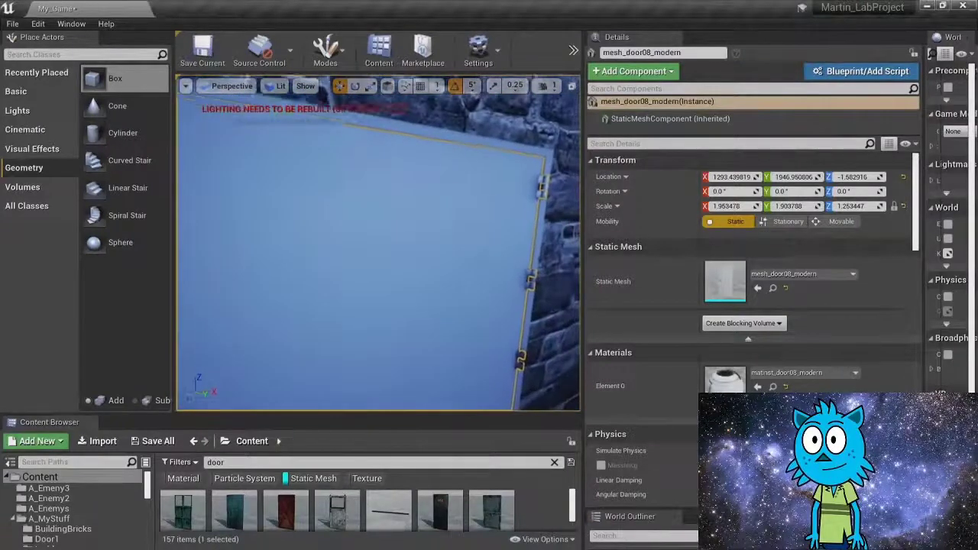
# Step: Raise the camera speed to 3 and inspect the fitted door from inside the building
pyautogui.click(548, 85)
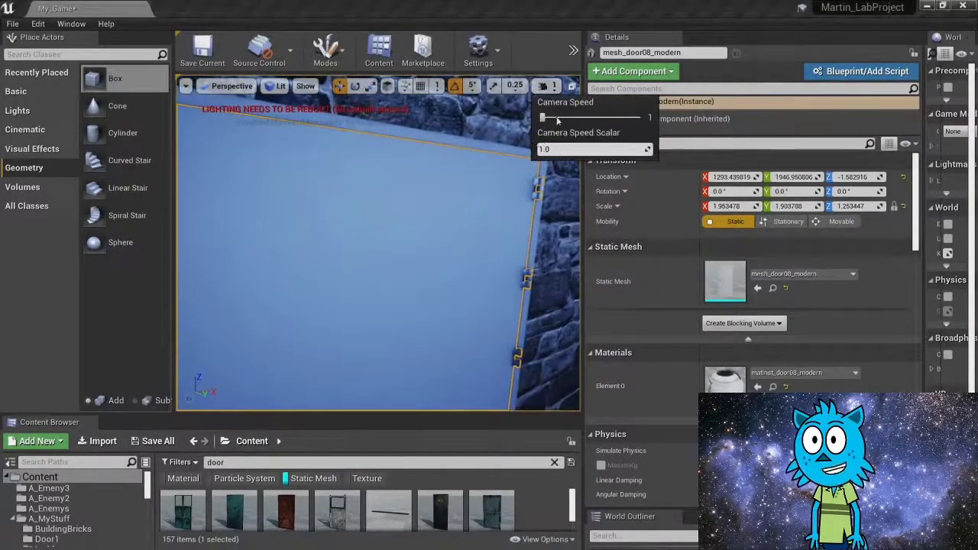
pyautogui.click(597, 119)
pyautogui.press('s')
pyautogui.moveTo(474, 237); pyautogui.dragTo(574, 240, button='right')
pyautogui.press('w')
pyautogui.press('w')
pyautogui.press('s')
pyautogui.press('w')
pyautogui.click(543, 86)
pyautogui.press('w')
pyautogui.press('s')
pyautogui.press('s')
pyautogui.press('w')
pyautogui.press('s')
pyautogui.moveTo(378, 244); pyautogui.dragTo(497, 243, button='right')
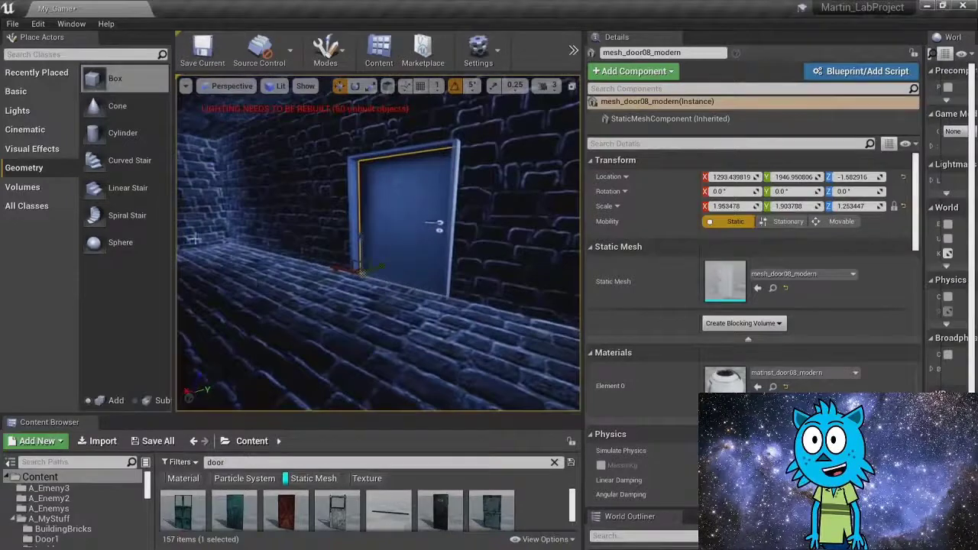
# Step: Add a point light inside the building and move it above the door at about X 1188.9, Y 1882.6, Z 344.2
pyautogui.click(16, 110)
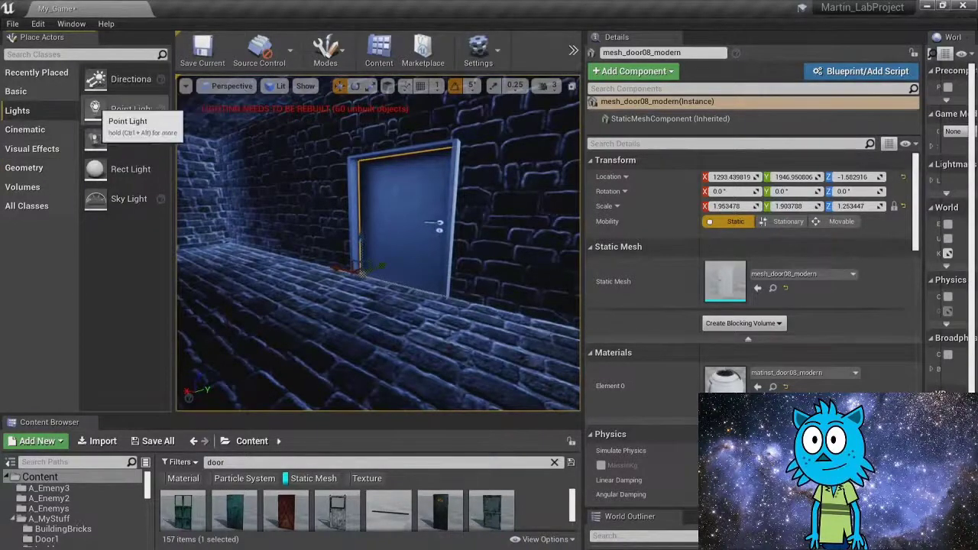
pyautogui.moveTo(114, 109); pyautogui.dragTo(207, 174)
pyautogui.click(217, 184)
pyautogui.moveTo(217, 185); pyautogui.dragTo(201, 168, button='right')
pyautogui.press('w')
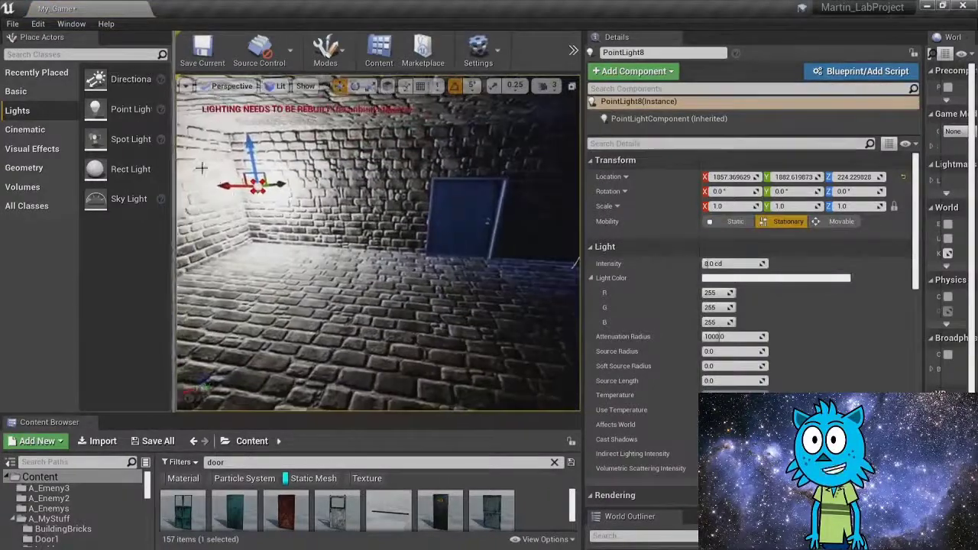
pyautogui.moveTo(227, 188); pyautogui.dragTo(362, 184)
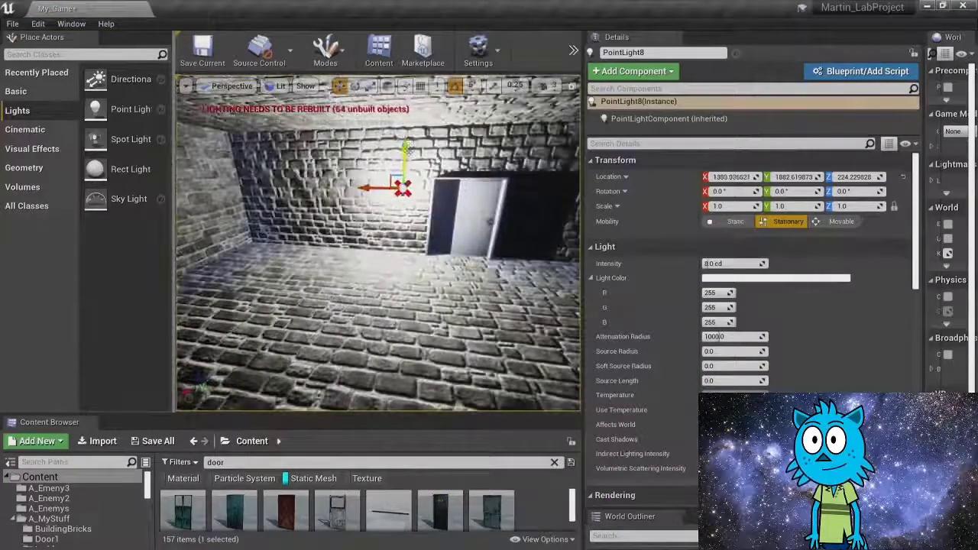
pyautogui.moveTo(406, 156); pyautogui.dragTo(444, 151)
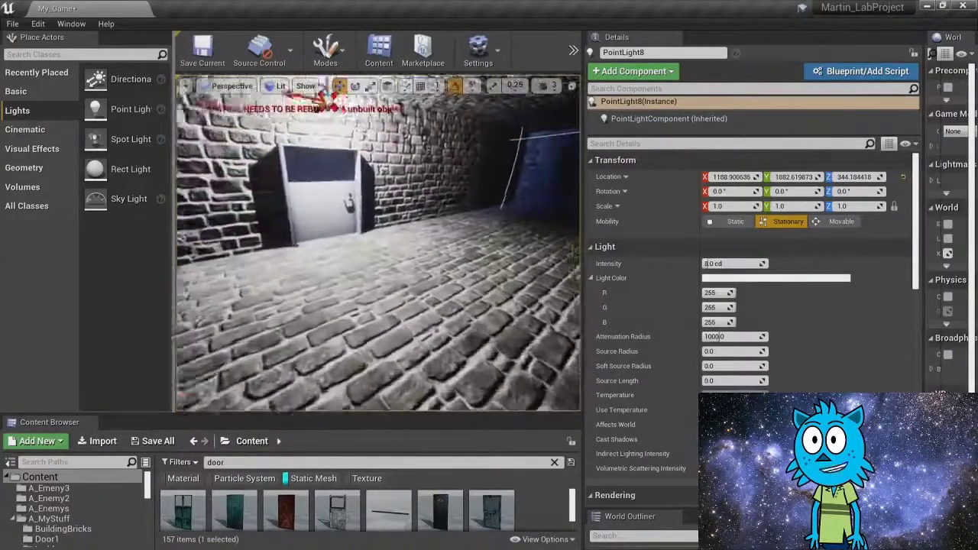
# Step: Place a Trigger Volume on the ground outside in front of the door
pyautogui.moveTo(378, 243); pyautogui.dragTo(523, 260, button='right')
pyautogui.moveTo(335, 264)
pyautogui.mouseDown(button='right')
pyautogui.moveTo(334, 249)
pyautogui.moveTo(344, 260)
pyautogui.moveTo(390, 264)
pyautogui.moveTo(337, 258)
pyautogui.moveTo(347, 263)
pyautogui.mouseUp(button='right')
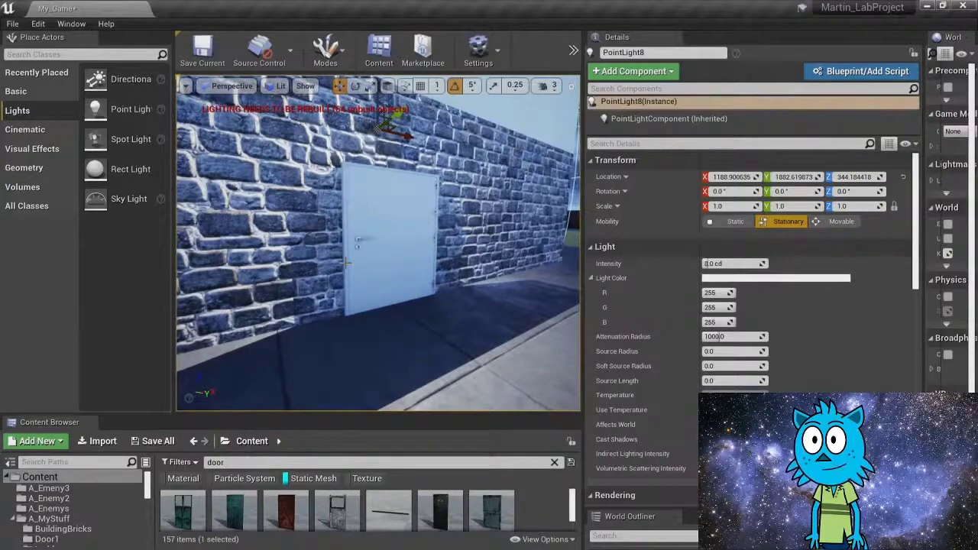
pyautogui.moveTo(346, 262); pyautogui.dragTo(313, 264, button='right')
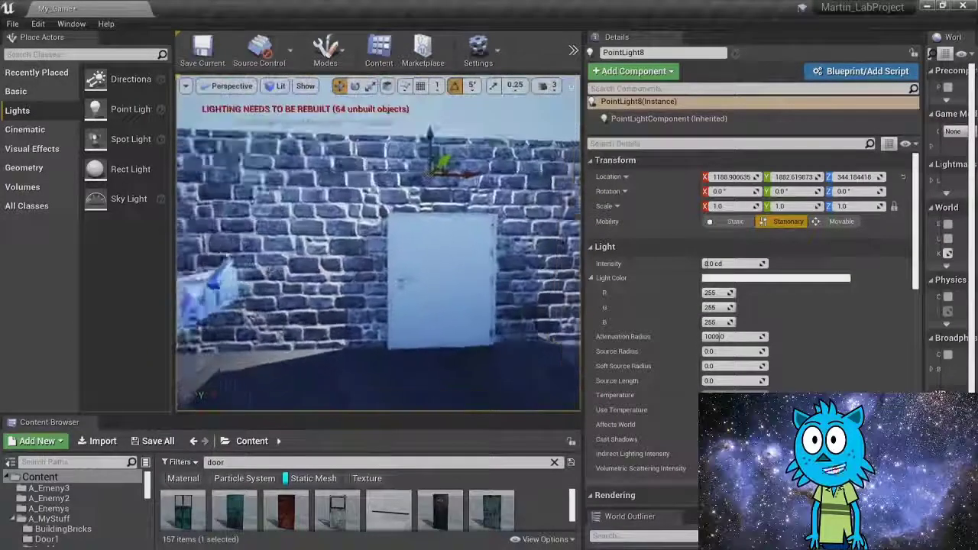
pyautogui.moveTo(390, 221); pyautogui.dragTo(341, 244, button='right')
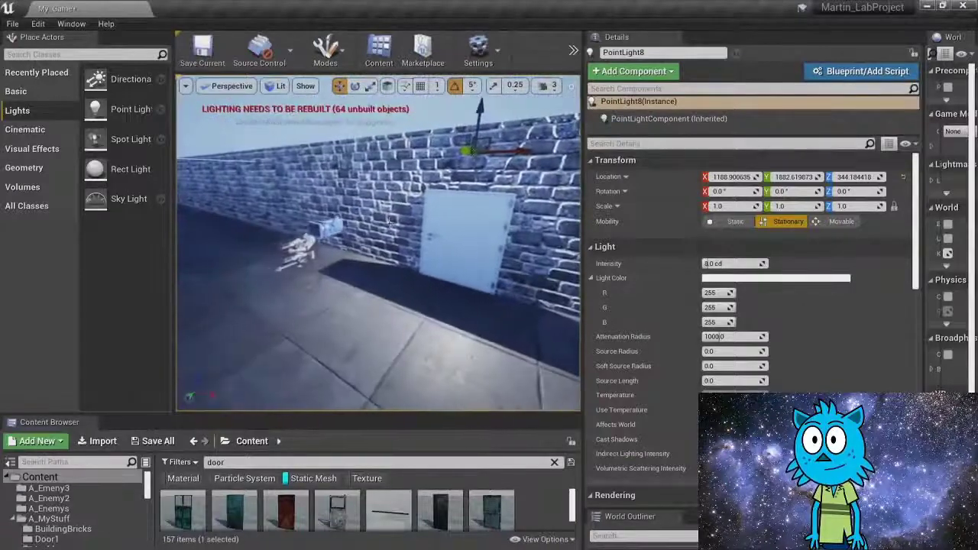
pyautogui.click(46, 193)
pyautogui.scroll(-5, 130, 306)
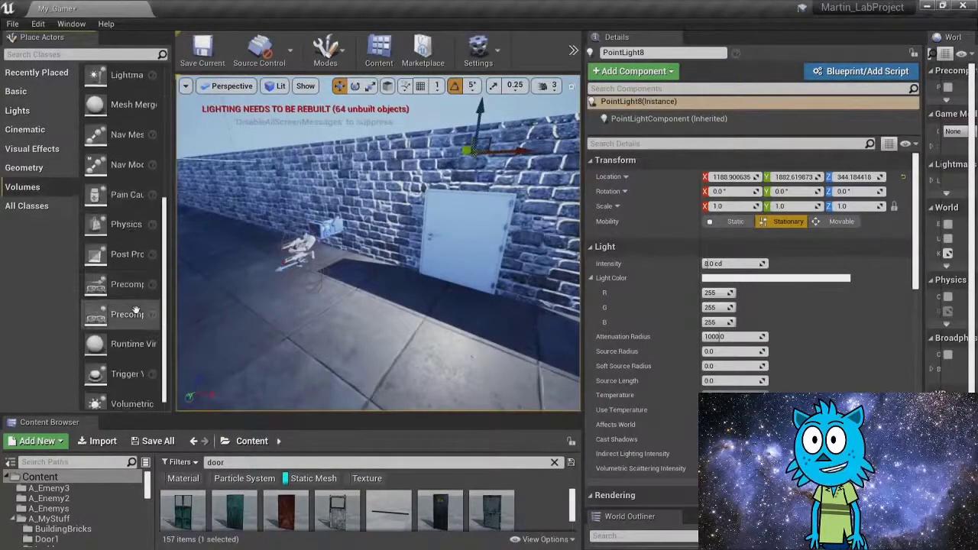
pyautogui.scroll(-1, 136, 310)
pyautogui.moveTo(114, 372); pyautogui.dragTo(197, 309)
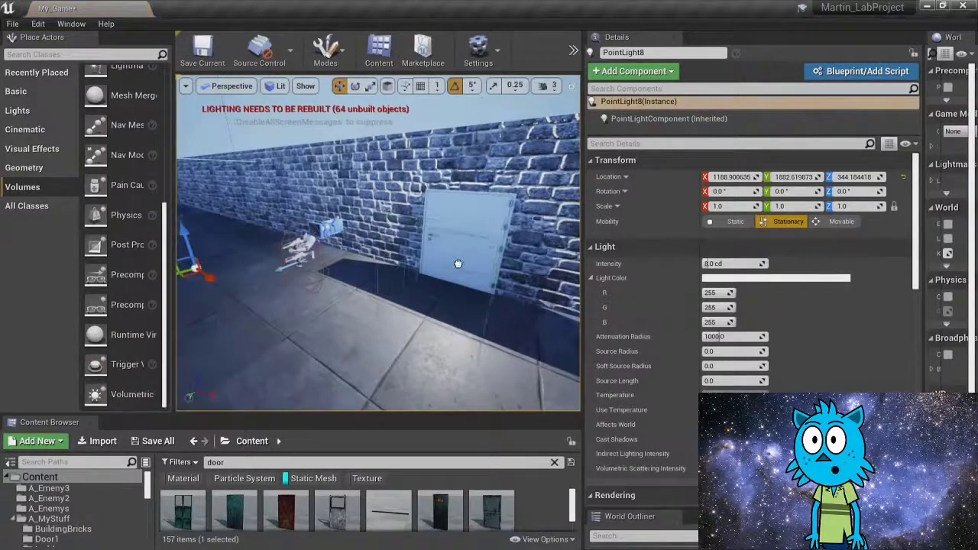
pyautogui.moveTo(458, 264); pyautogui.dragTo(460, 257)
pyautogui.moveTo(460, 257); pyautogui.dragTo(534, 264, button='right')
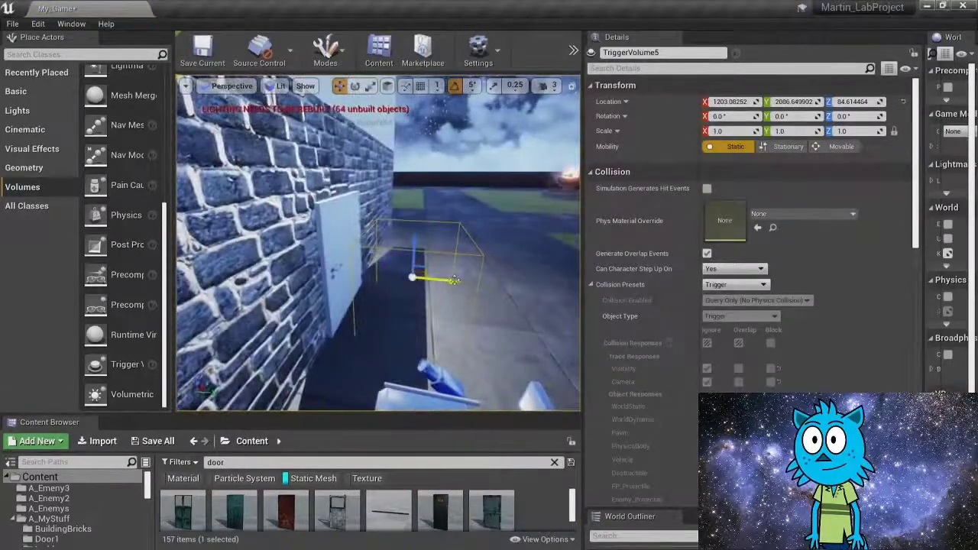
# Step: Move the trigger volume toward the doorway to about X 1201.5, Y 1992.0
pyautogui.moveTo(454, 280); pyautogui.dragTo(393, 280)
pyautogui.moveTo(393, 280); pyautogui.dragTo(368, 307, button='right')
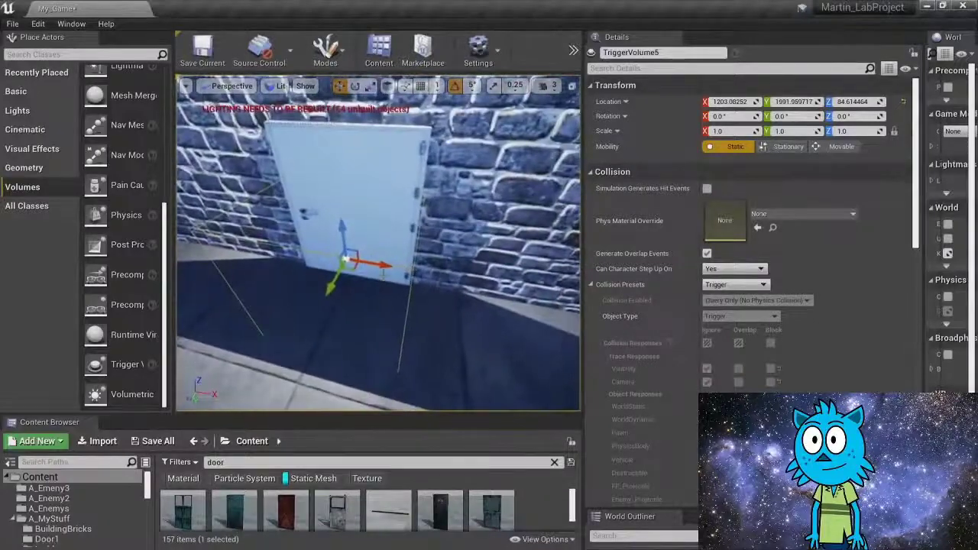
pyautogui.moveTo(380, 268); pyautogui.dragTo(373, 267)
# Step: Rotate the door outward to -85° about Z and inspect the opening from outside and inside
pyautogui.moveTo(378, 268); pyautogui.dragTo(420, 294, button='right')
pyautogui.click(404, 275)
pyautogui.press('e')
pyautogui.moveTo(328, 348); pyautogui.dragTo(359, 281)
pyautogui.moveTo(367, 283); pyautogui.dragTo(416, 275, button='right')
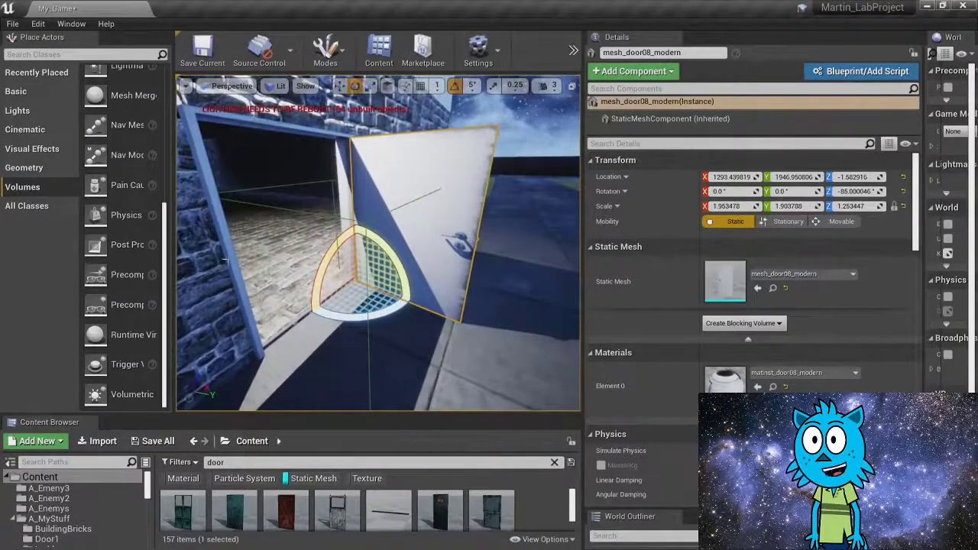
pyautogui.moveTo(322, 251); pyautogui.dragTo(287, 254, button='right')
pyautogui.moveTo(366, 252); pyautogui.dragTo(439, 249, button='right')
pyautogui.moveTo(378, 243); pyautogui.dragTo(380, 282, button='right')
pyautogui.press('w')
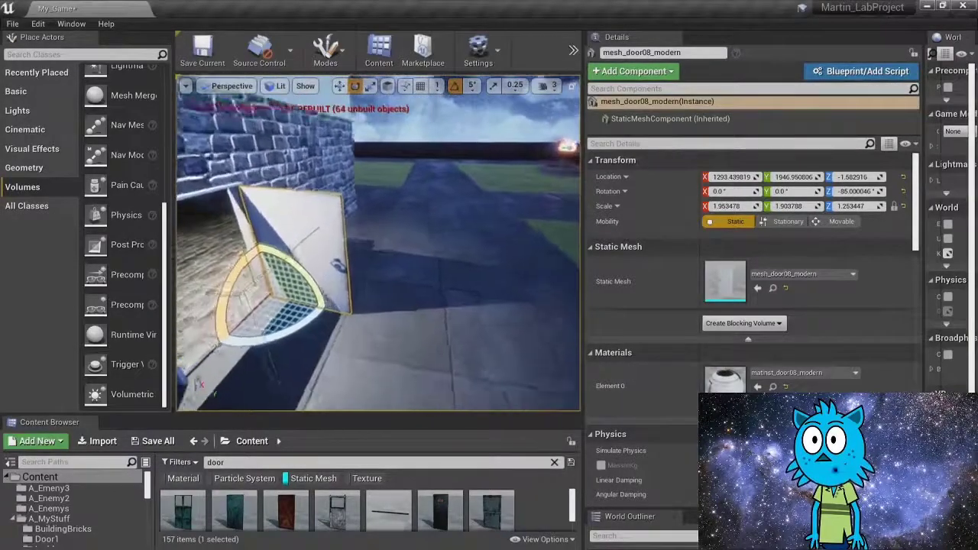
pyautogui.moveTo(378, 243); pyautogui.dragTo(252, 239, button='right')
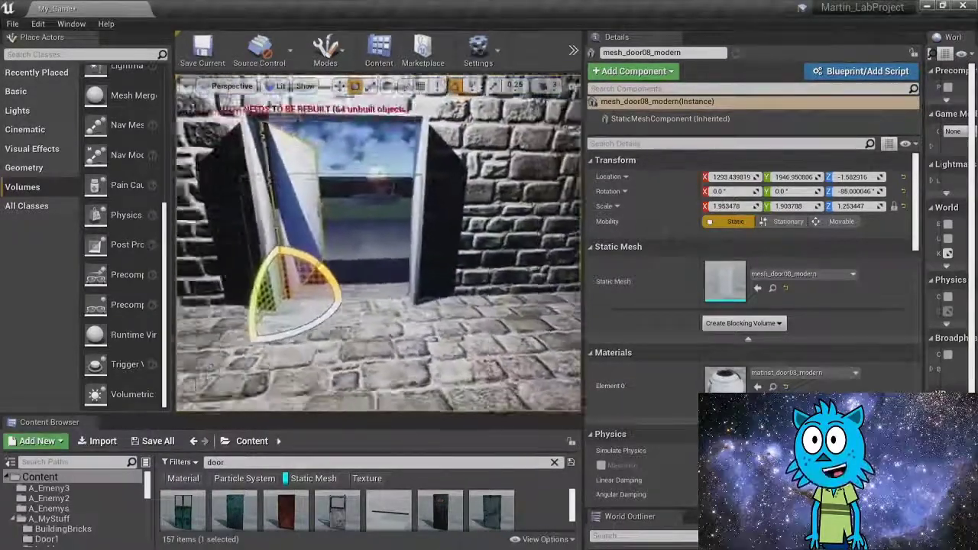
pyautogui.press('w')
pyautogui.moveTo(302, 182); pyautogui.dragTo(322, 177, button='right')
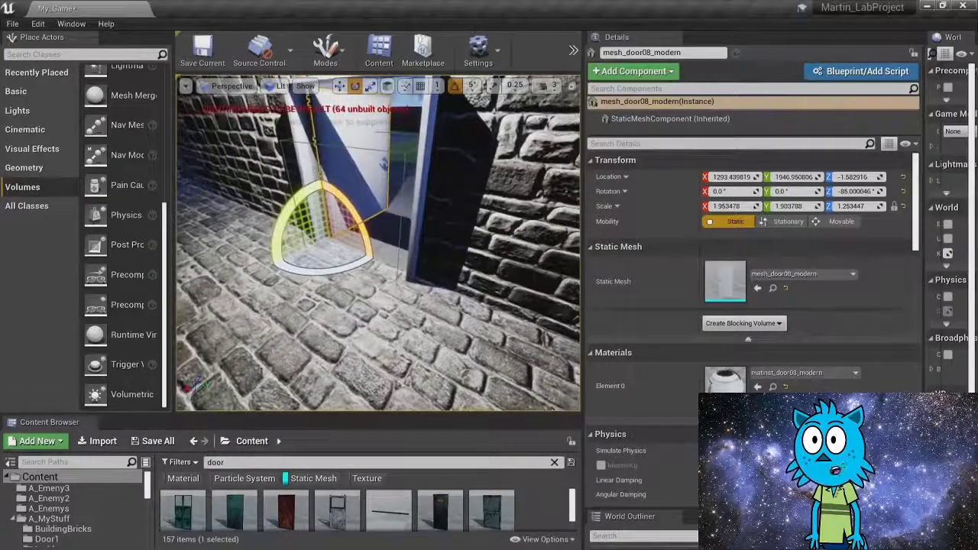
# Step: Scale the trigger volume to about 1.22 in X and 1.749 in Z, and move it to about Y 1957.6
pyautogui.click(403, 155)
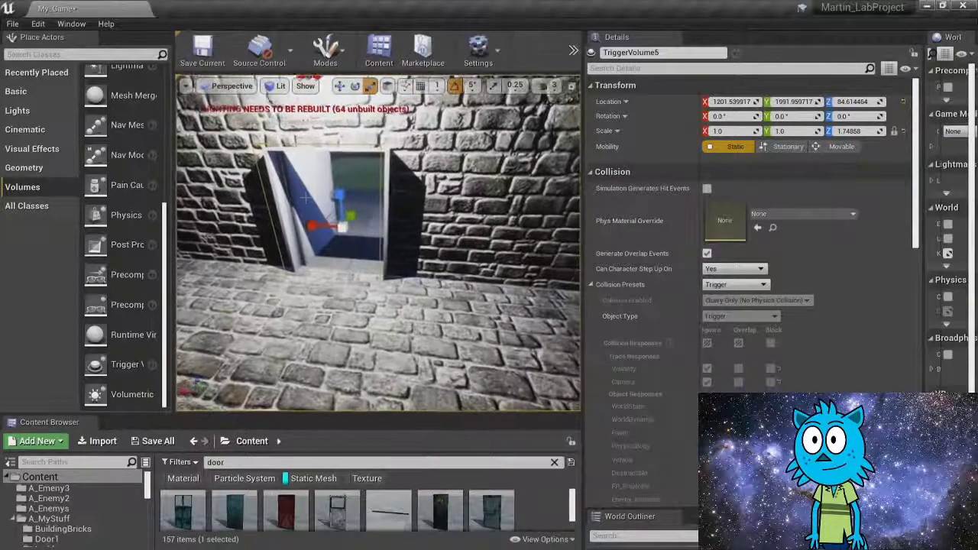
pyautogui.moveTo(322, 226); pyautogui.dragTo(347, 218)
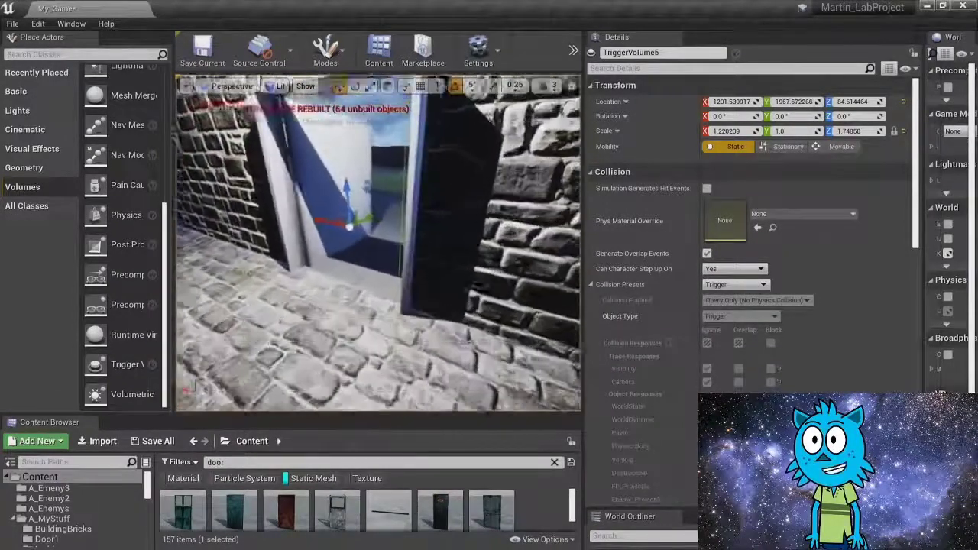
pyautogui.moveTo(379, 245); pyautogui.dragTo(313, 249, button='right')
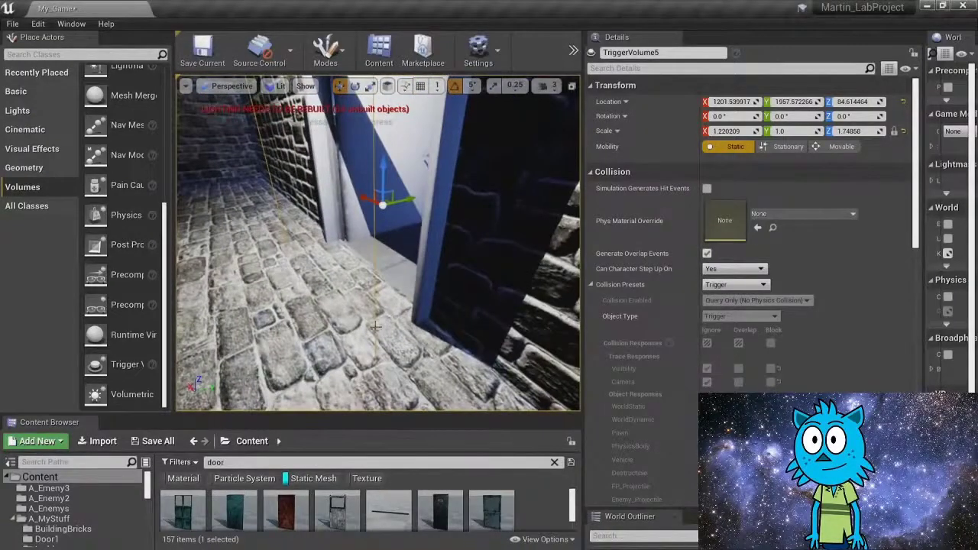
# Step: Stretch the trigger volume along Y to a scale of about 1.832 and reposition it at about Y 1984.4
pyautogui.moveTo(378, 244); pyautogui.dragTo(419, 214, button='right')
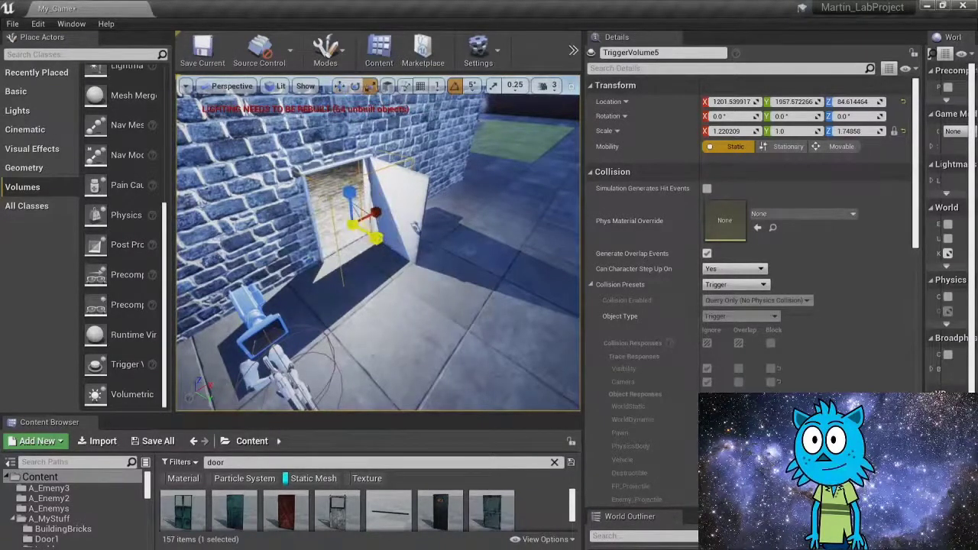
pyautogui.moveTo(376, 238); pyautogui.dragTo(406, 254)
pyautogui.moveTo(367, 278)
pyautogui.mouseDown(button='right')
pyautogui.moveTo(309, 248)
pyautogui.moveTo(378, 270)
pyautogui.mouseUp(button='right')
pyautogui.press('w')
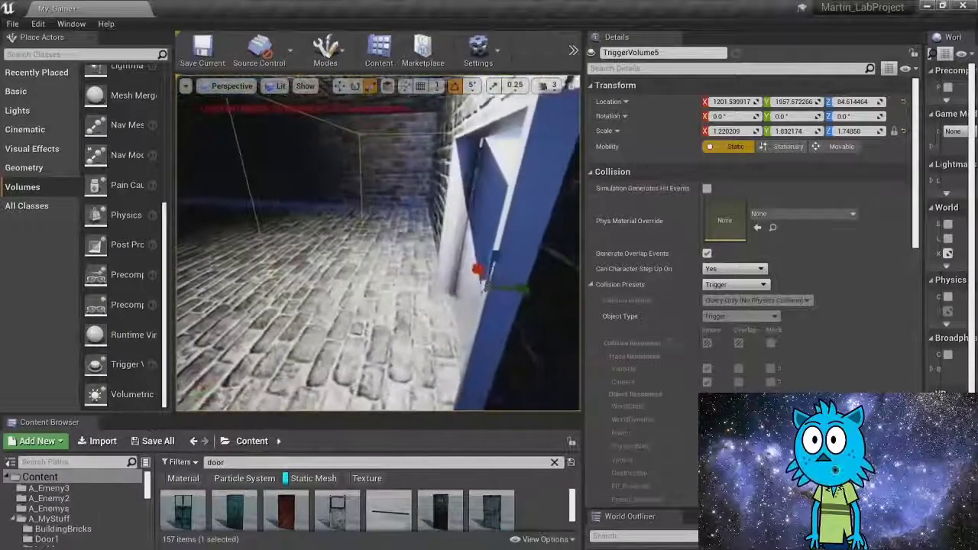
pyautogui.press('w')
pyautogui.moveTo(529, 291); pyautogui.dragTo(556, 297)
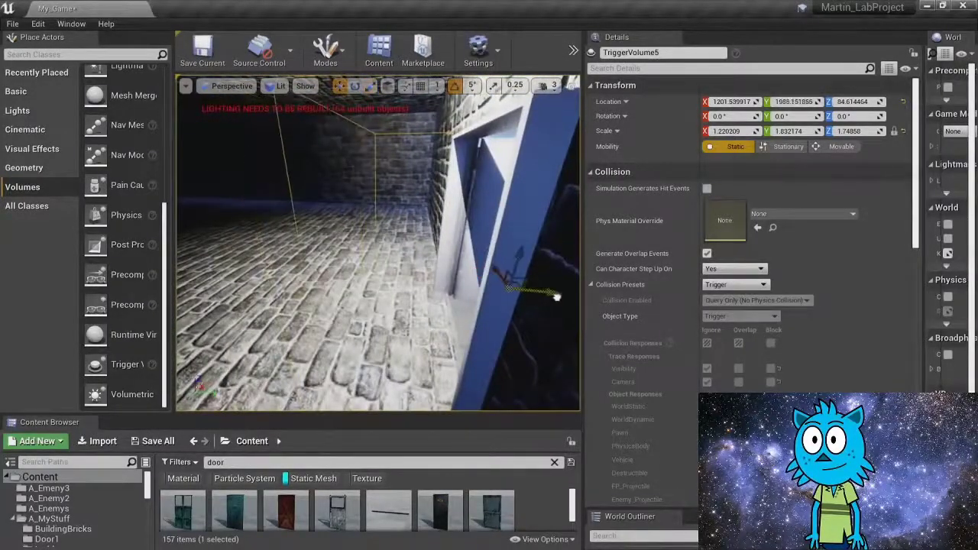
pyautogui.press('d')
pyautogui.moveTo(550, 293); pyautogui.dragTo(317, 281, button='right')
pyautogui.press('a')
pyautogui.press('w')
pyautogui.press('s')
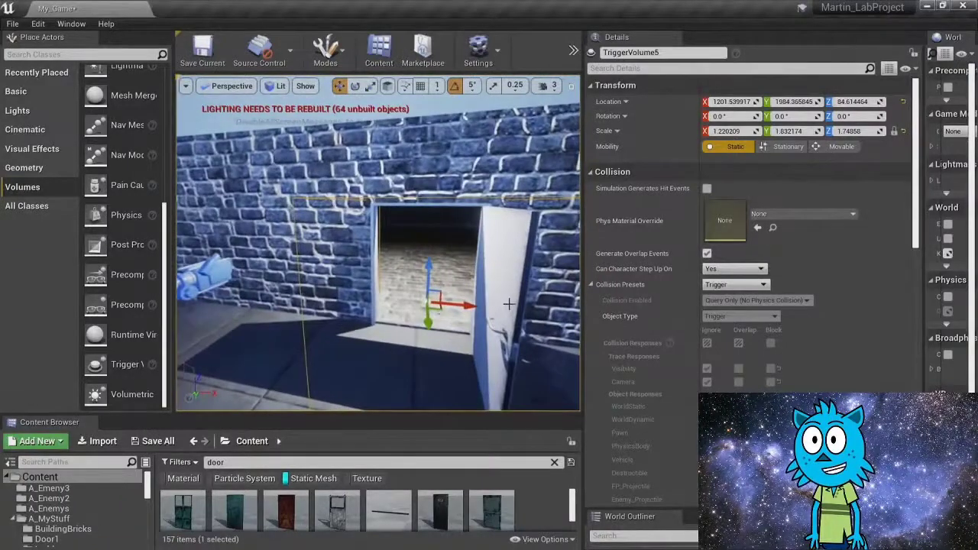
# Step: Rotate the door back to 0° about Z and check its closed position from both sides
pyautogui.click(508, 304)
pyautogui.moveTo(508, 305); pyautogui.dragTo(477, 304, button='right')
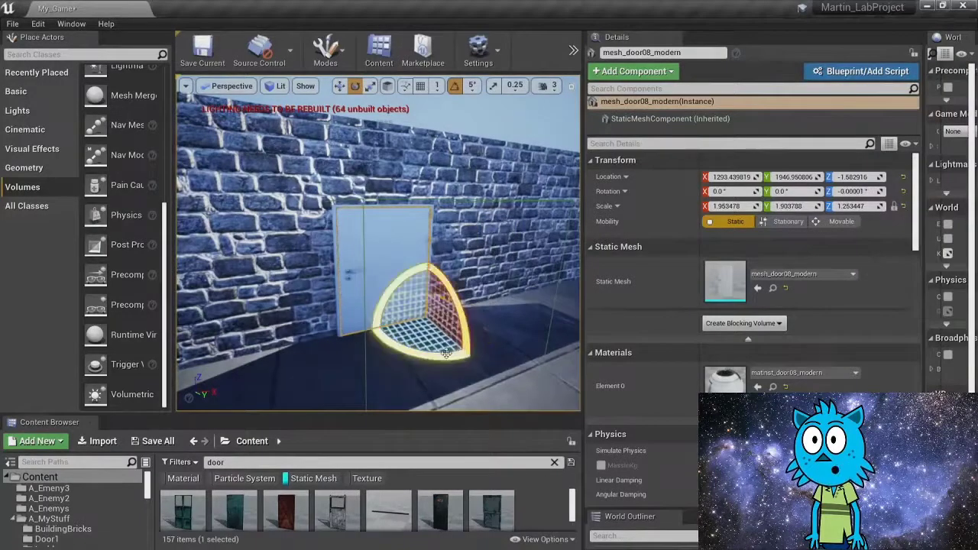
pyautogui.moveTo(478, 304); pyautogui.dragTo(535, 305, button='right')
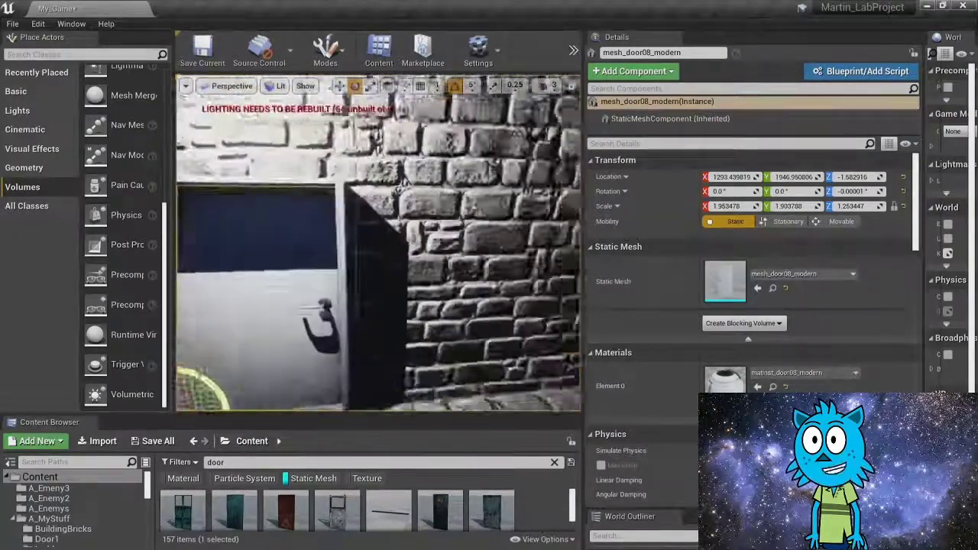
pyautogui.scroll(-2, 379, 245)
pyautogui.moveTo(379, 244); pyautogui.dragTo(371, 184, button='right')
pyautogui.moveTo(459, 157)
pyautogui.mouseDown(button='right')
pyautogui.moveTo(436, 168)
pyautogui.moveTo(459, 157)
pyautogui.mouseUp(button='right')
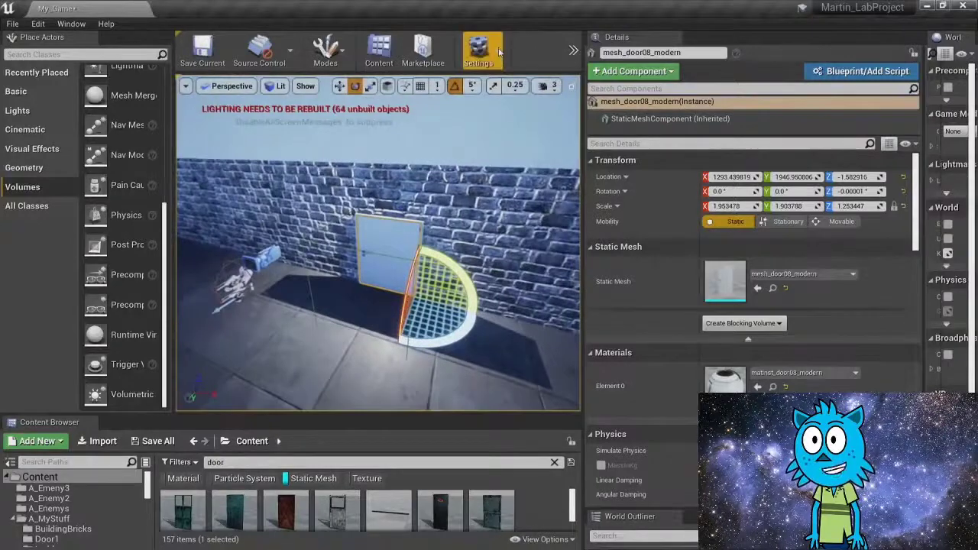
# Step: Create a new level sequence named Door2 in the A_MyStuff/Door1 folder
pyautogui.click(572, 52)
pyautogui.moveTo(619, 93)
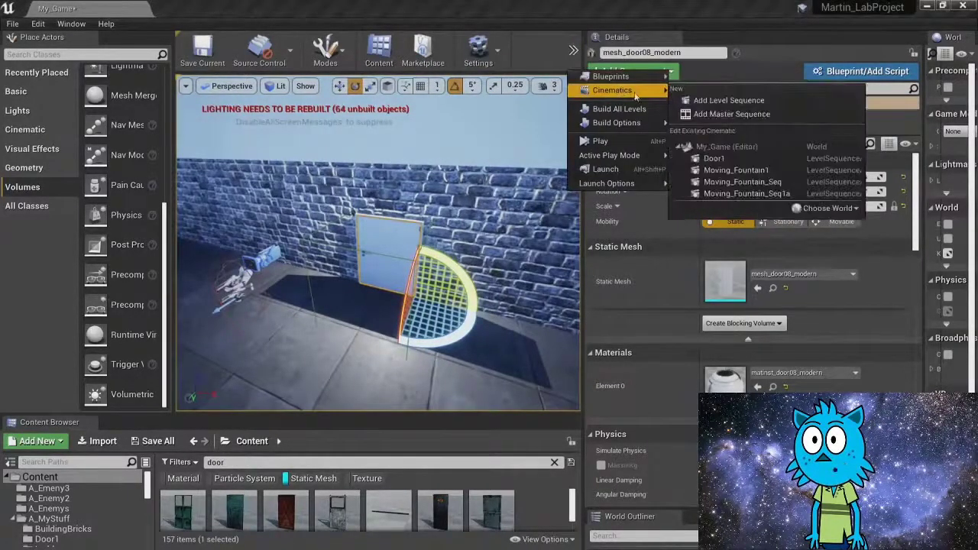
pyautogui.click(726, 101)
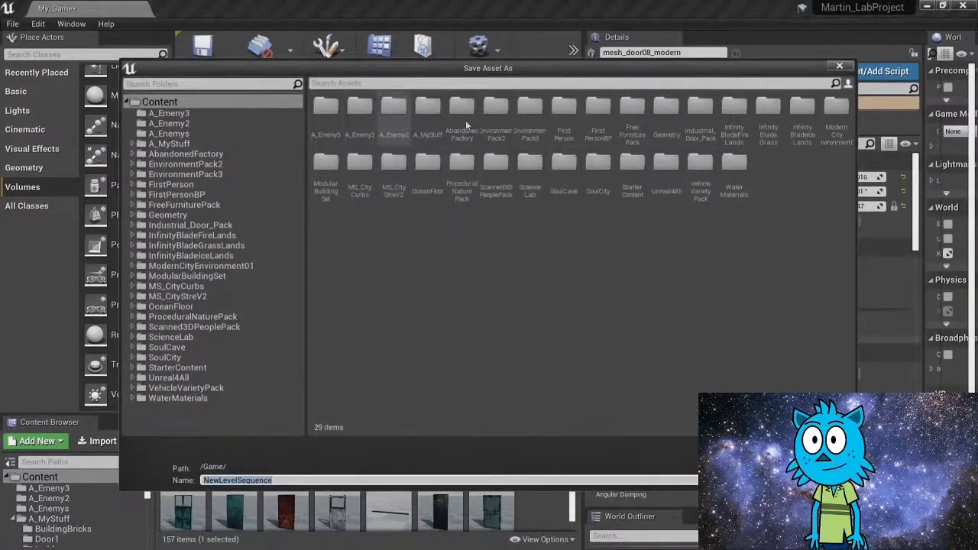
pyautogui.doubleClick(422, 112)
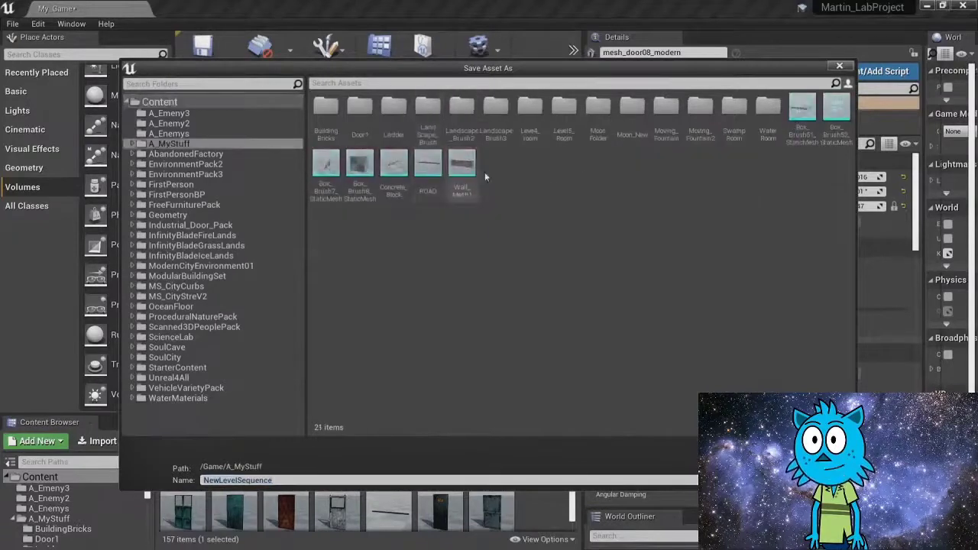
pyautogui.doubleClick(360, 107)
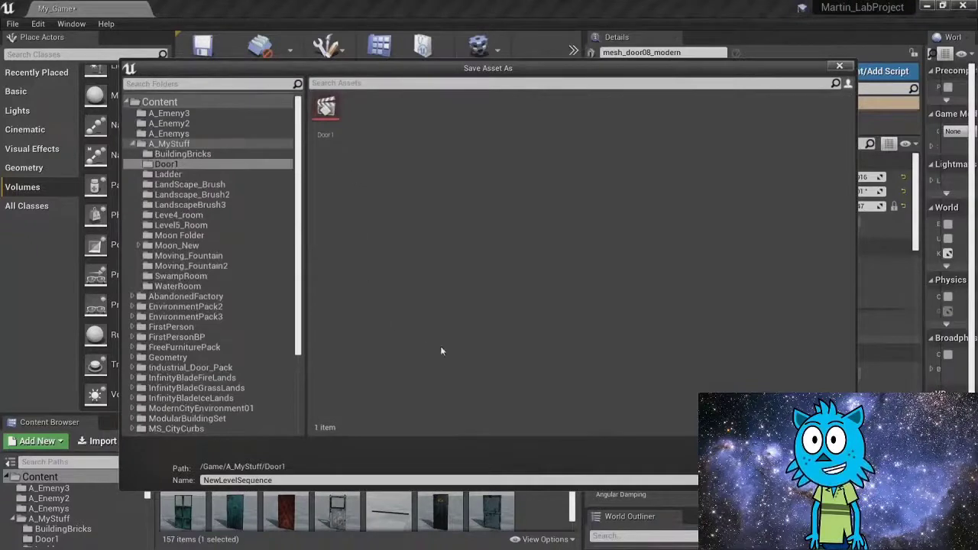
pyautogui.moveTo(279, 480); pyautogui.dragTo(153, 486)
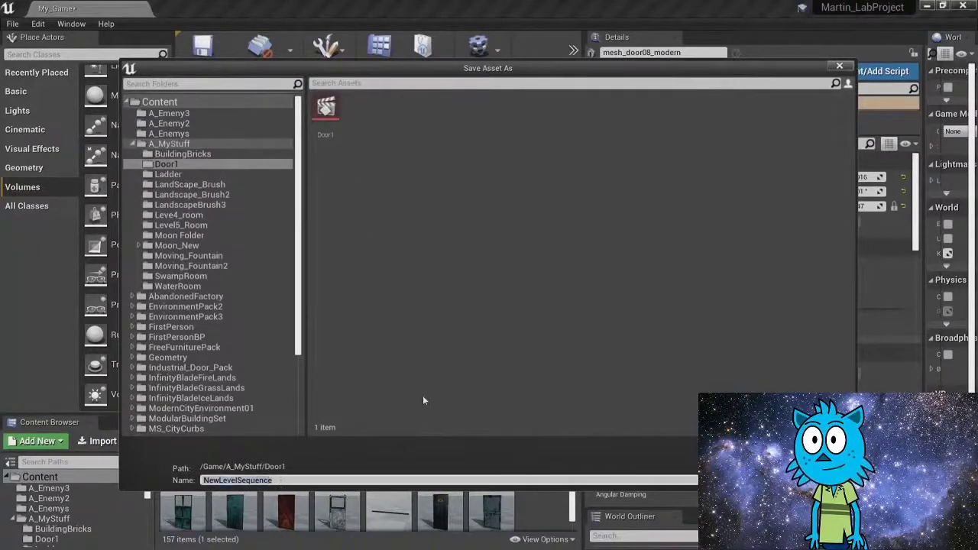
pyautogui.write('Door2')
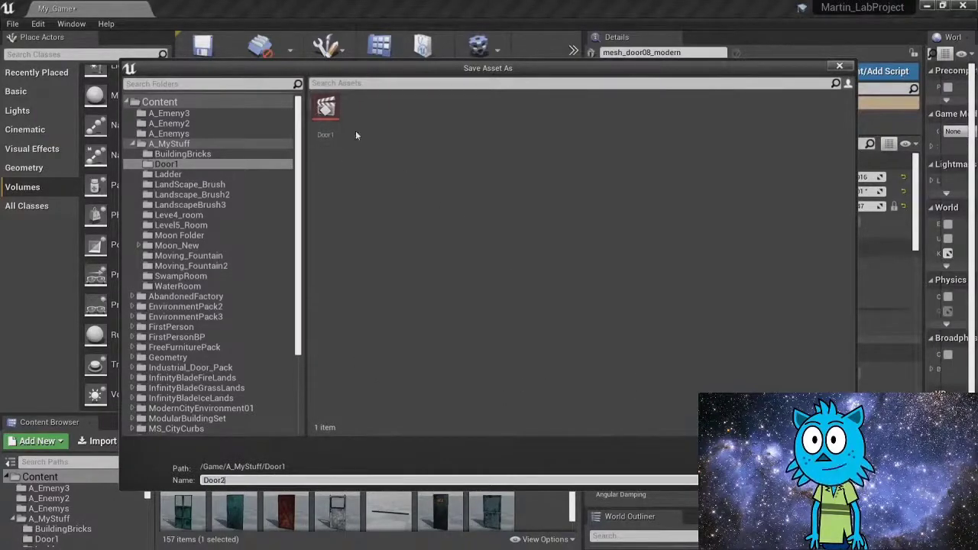
pyautogui.press('Return')
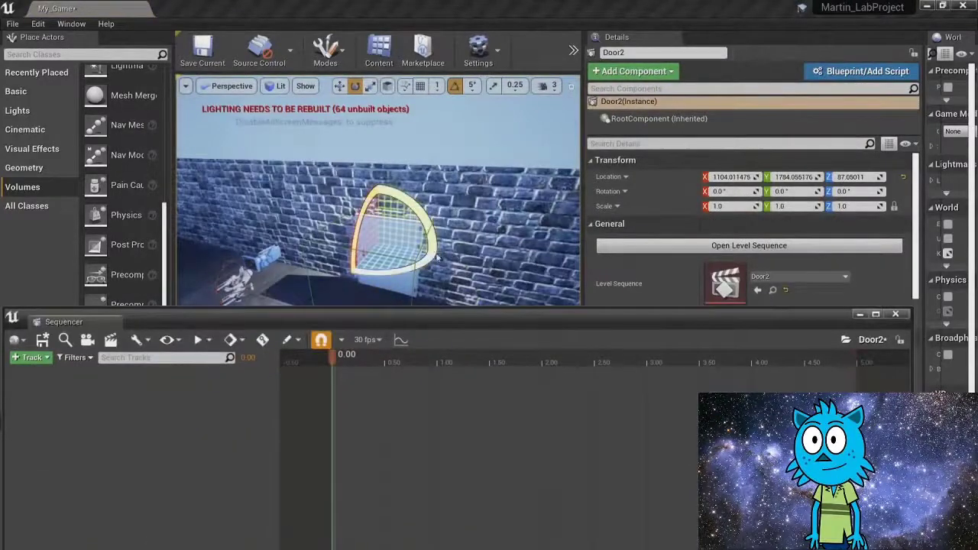
# Step: Close the sequence editor and move the Door2 sequence actor outside the door, to about X 1193.2 and Y 2023.6
pyautogui.moveTo(432, 262); pyautogui.dragTo(398, 290, button='right')
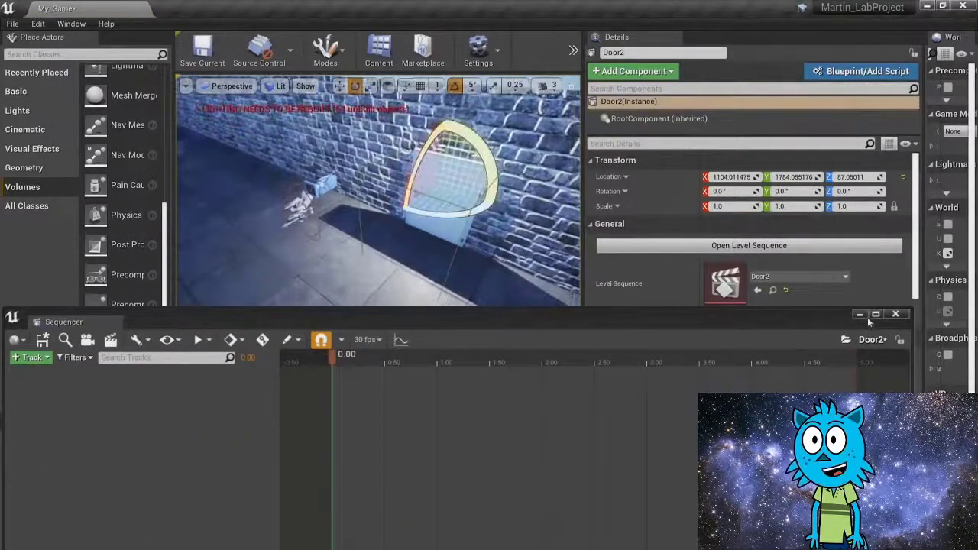
pyautogui.moveTo(563, 313); pyautogui.dragTo(567, 144)
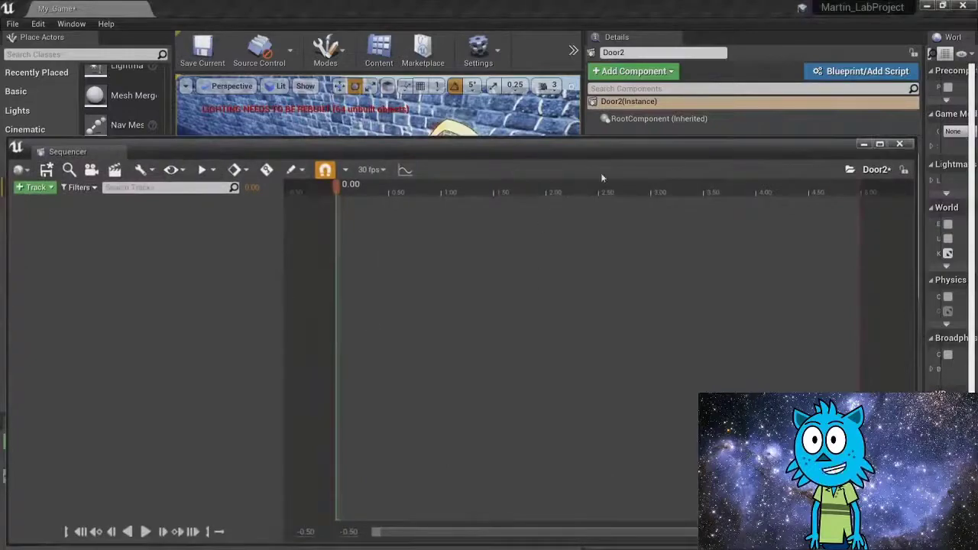
pyautogui.click(899, 144)
pyautogui.moveTo(424, 214); pyautogui.dragTo(436, 233, button='right')
pyautogui.moveTo(437, 293); pyautogui.dragTo(397, 284, button='right')
pyautogui.press('r')
pyautogui.moveTo(376, 285); pyautogui.dragTo(254, 305)
pyautogui.moveTo(255, 305); pyautogui.dragTo(367, 304, button='right')
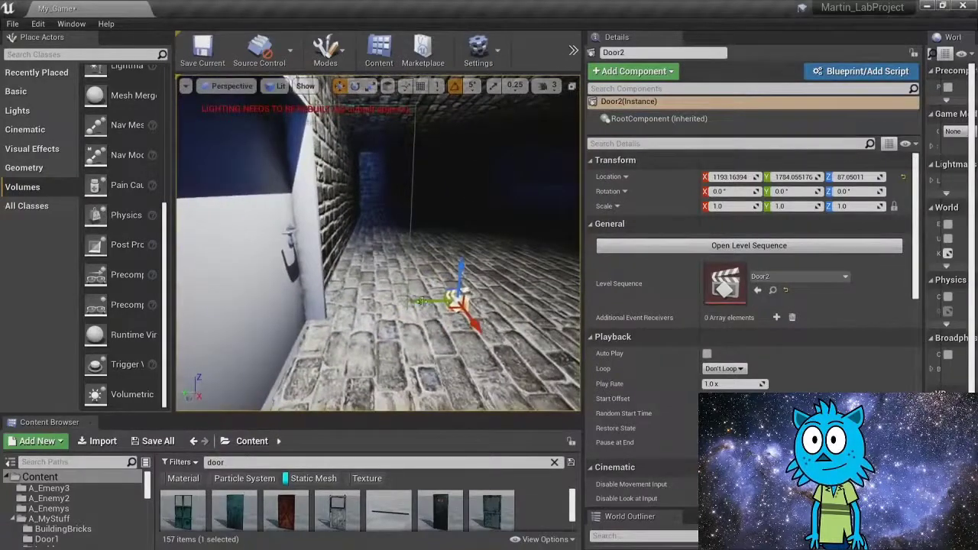
pyautogui.moveTo(422, 301); pyautogui.dragTo(187, 305)
pyautogui.moveTo(187, 305); pyautogui.dragTo(328, 286, button='right')
pyautogui.moveTo(294, 259); pyautogui.dragTo(313, 252, button='right')
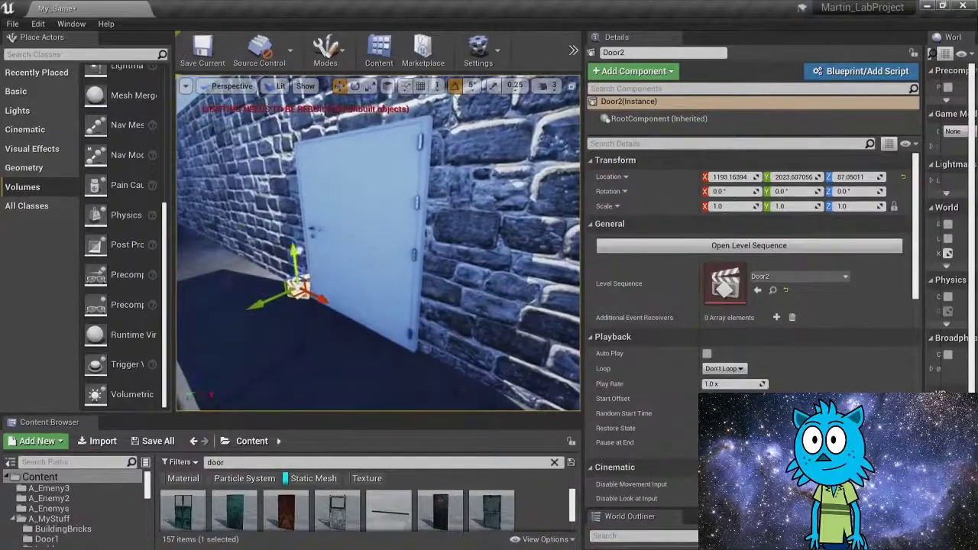
# Step: Raise the Door2 sequence actor above the door to about Z 268.5 and bring it against the wall at about Y 1956.7
pyautogui.moveTo(298, 251); pyautogui.dragTo(276, 60)
pyautogui.moveTo(321, 275); pyautogui.dragTo(215, 169, button='right')
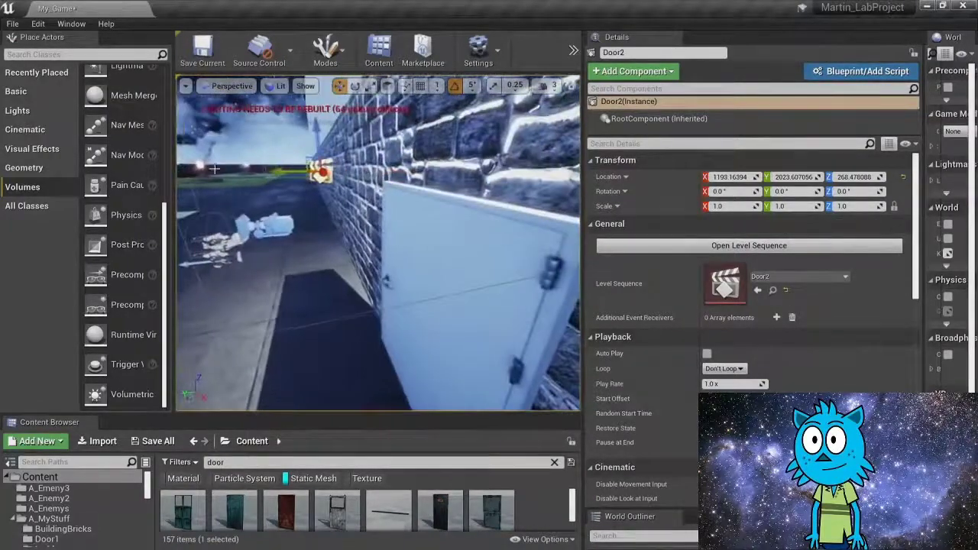
pyautogui.moveTo(287, 171); pyautogui.dragTo(356, 172)
pyautogui.moveTo(356, 184); pyautogui.dragTo(414, 164, button='right')
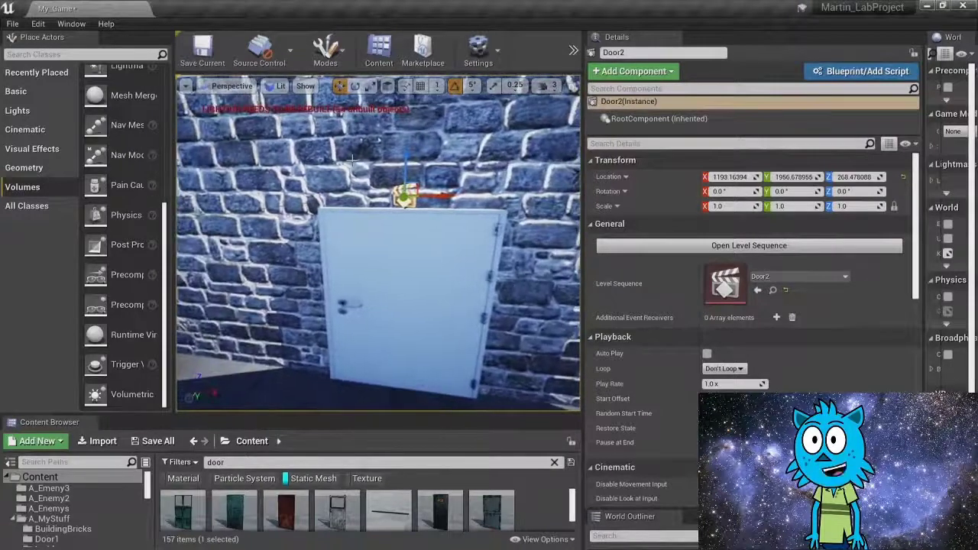
# Step: Reopen the Door2 level sequence and add the mesh_door08_modern door actor to it
pyautogui.click(758, 244)
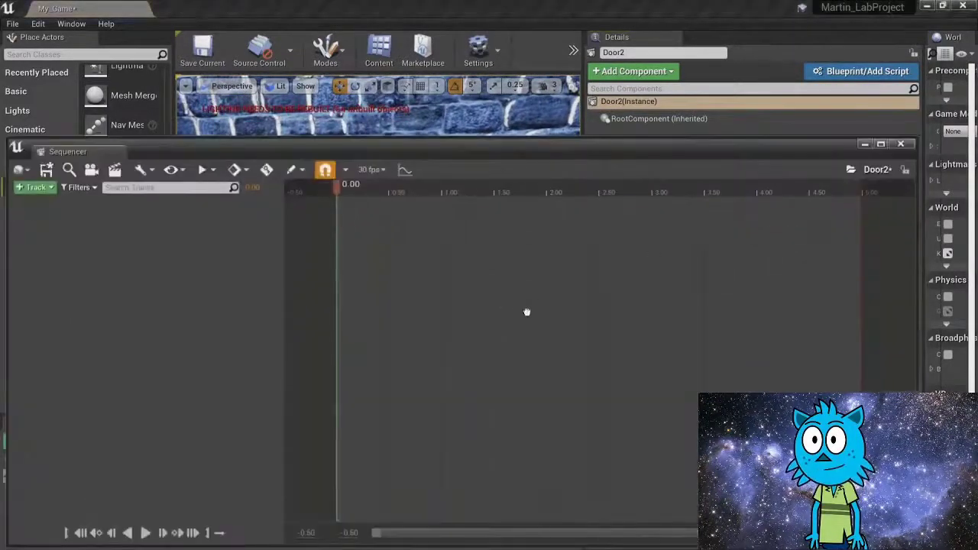
pyautogui.moveTo(564, 144); pyautogui.dragTo(571, 321)
pyautogui.moveTo(474, 229); pyautogui.dragTo(483, 201, button='right')
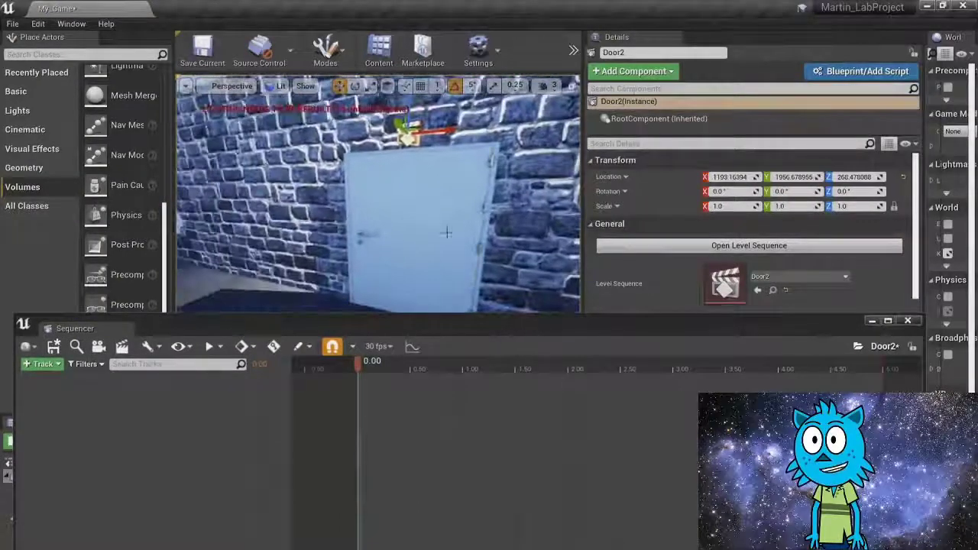
pyautogui.click(447, 232)
pyautogui.moveTo(446, 232); pyautogui.dragTo(455, 312, button='right')
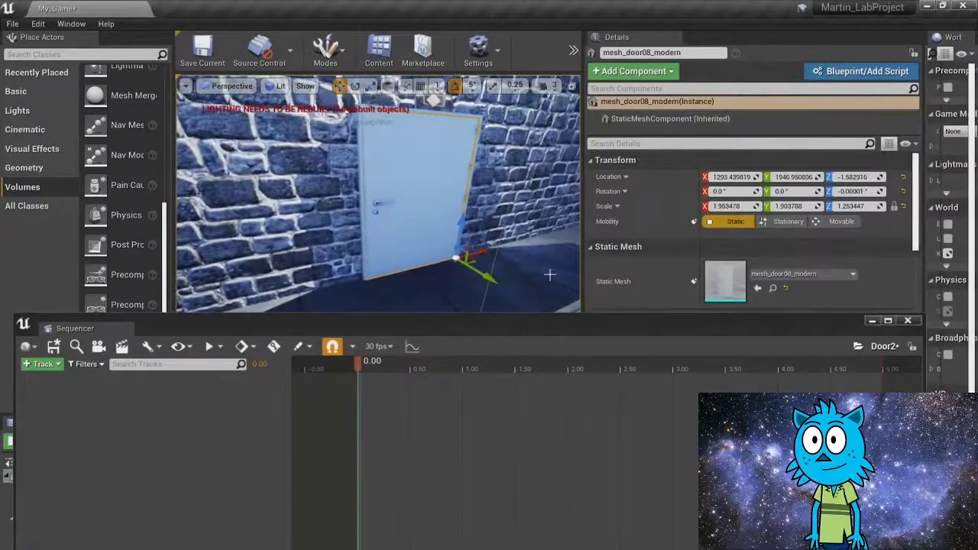
pyautogui.moveTo(503, 289); pyautogui.dragTo(478, 291, button='right')
pyautogui.moveTo(328, 194); pyautogui.dragTo(304, 195, button='right')
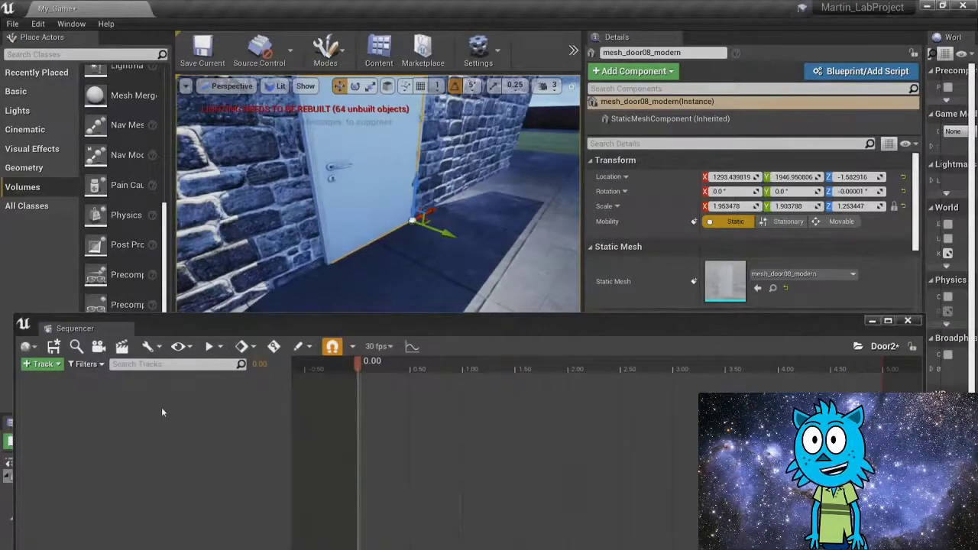
pyautogui.rightClick(142, 410)
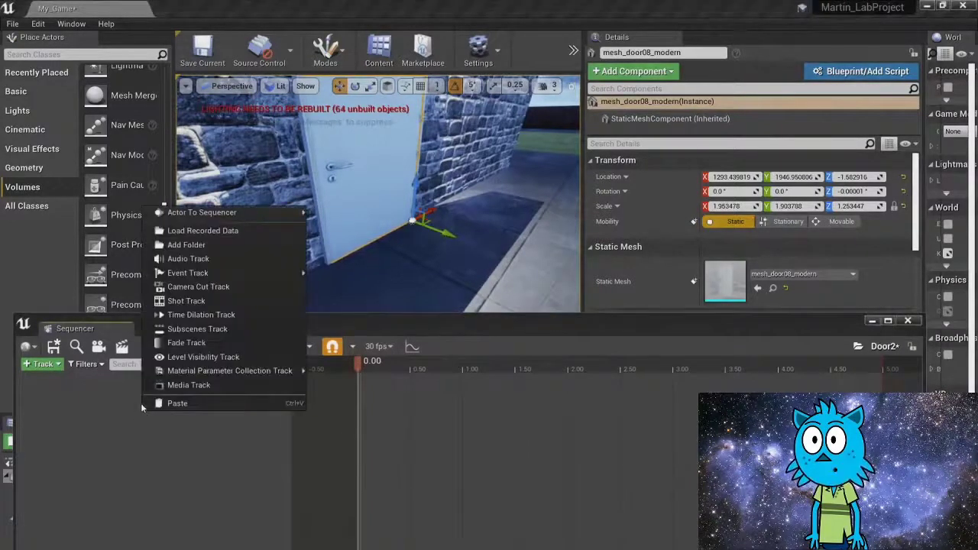
pyautogui.moveTo(233, 220)
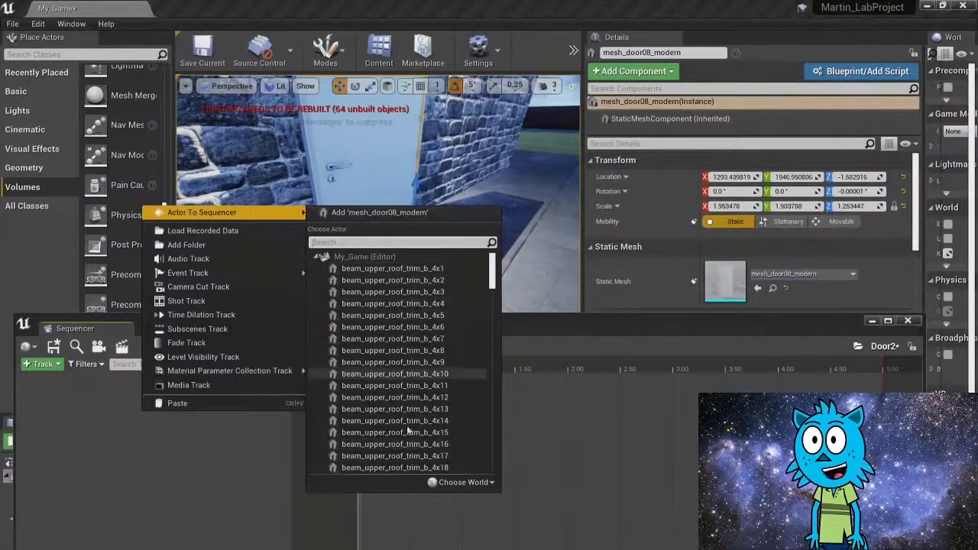
pyautogui.click(378, 214)
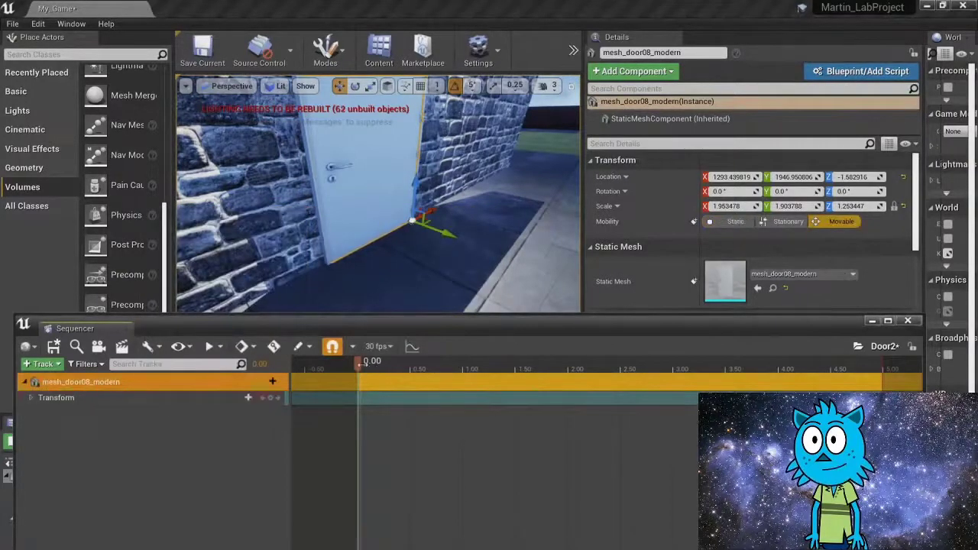
# Step: Expand the door's Transform track and key its location, rotation and scale at time 0.00
pyautogui.click(260, 381)
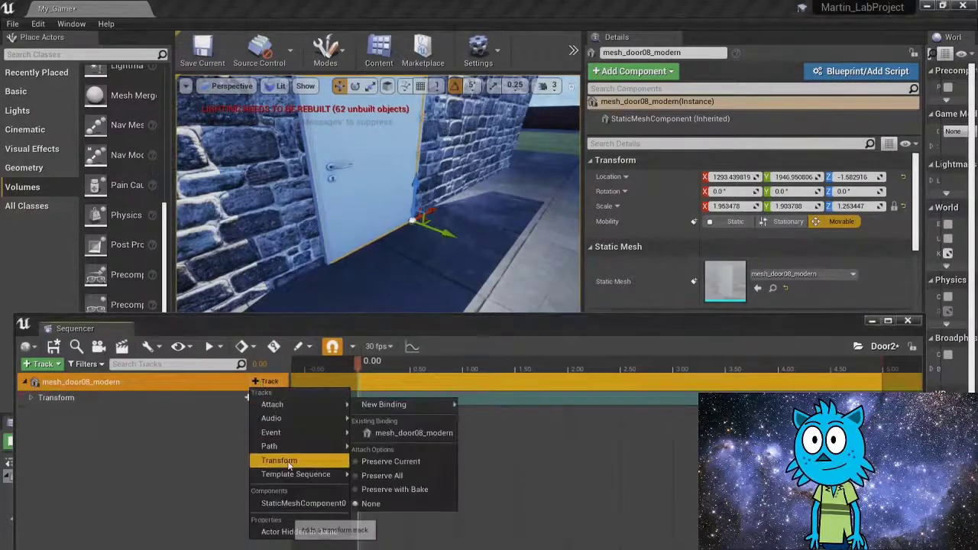
pyautogui.click(257, 459)
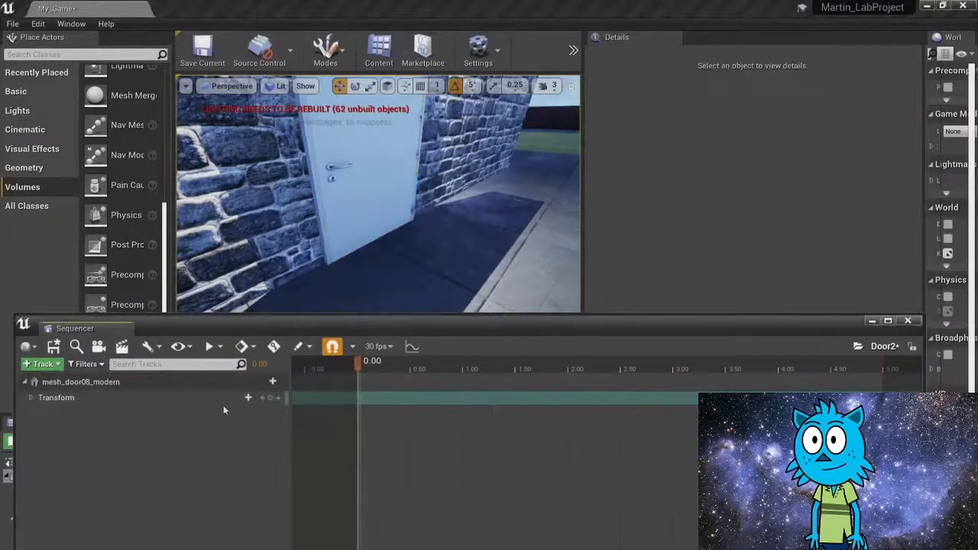
pyautogui.click(31, 397)
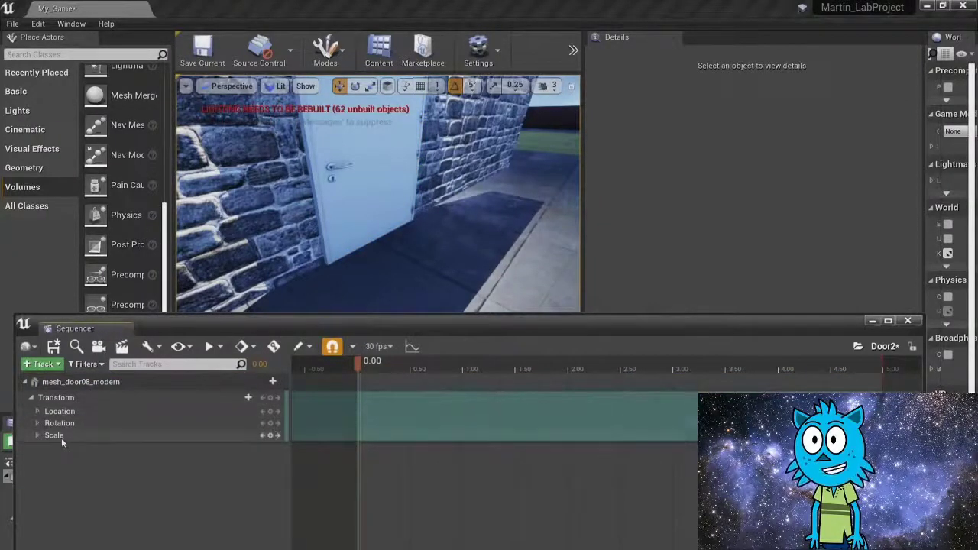
pyautogui.click(270, 398)
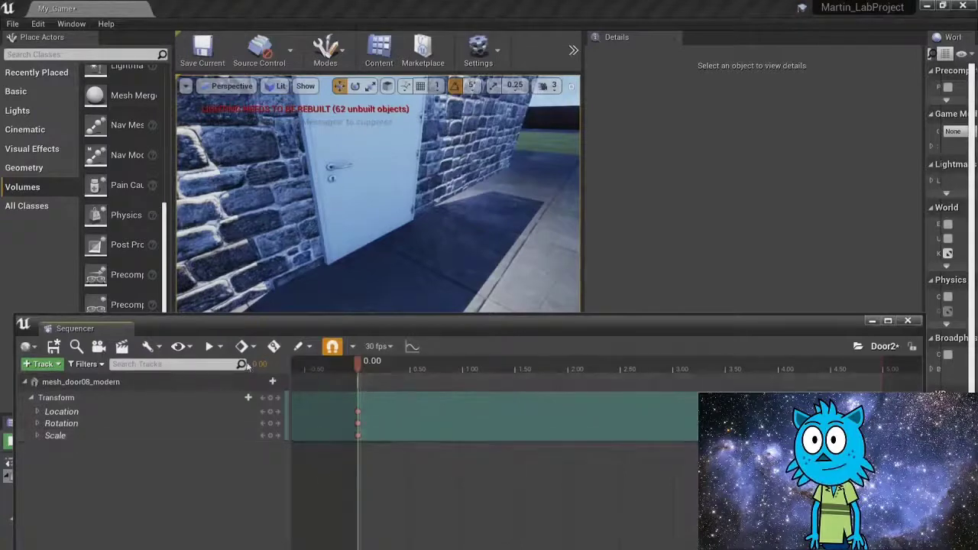
# Step: At time 1.00, rotate the door open to about -145° about Z and key its transform
pyautogui.write('1')
pyautogui.press('Return')
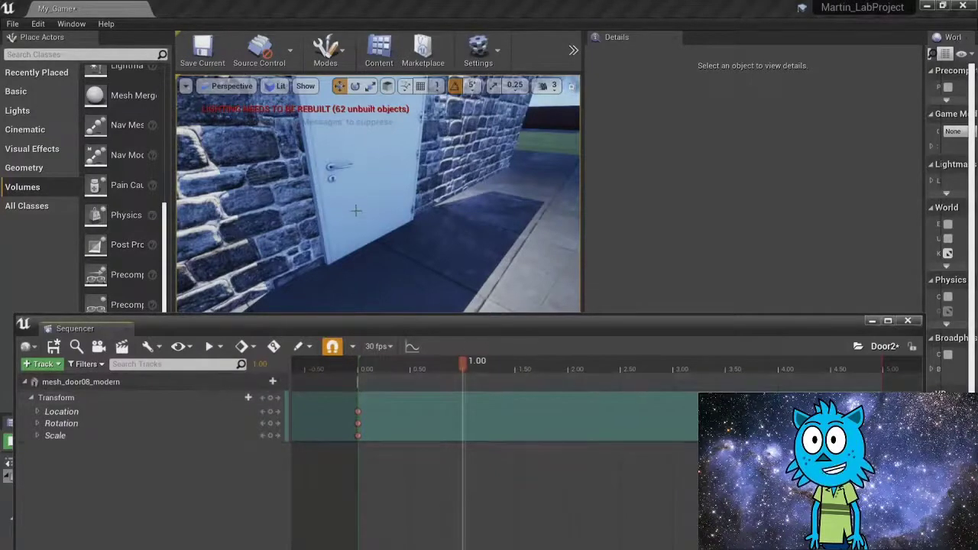
pyautogui.click(393, 259)
pyautogui.click(392, 259)
pyautogui.press('e')
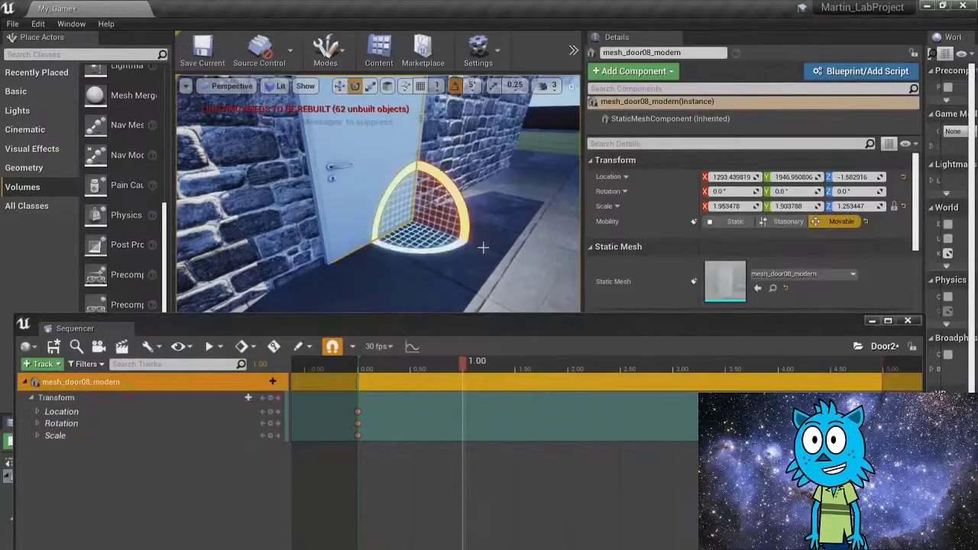
pyautogui.moveTo(400, 249); pyautogui.dragTo(378, 250)
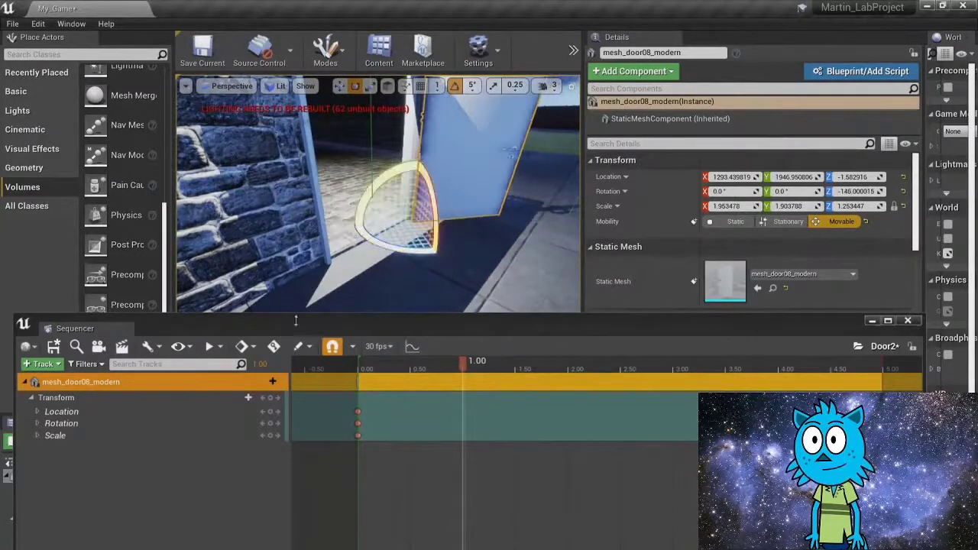
pyautogui.moveTo(444, 260); pyautogui.dragTo(430, 293, button='right')
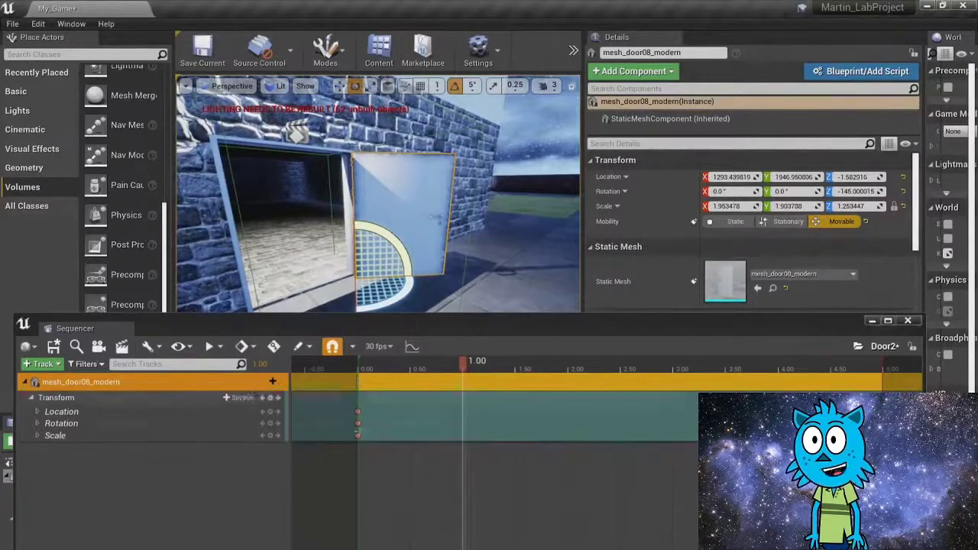
pyautogui.click(273, 398)
pyautogui.moveTo(464, 370); pyautogui.dragTo(464, 398)
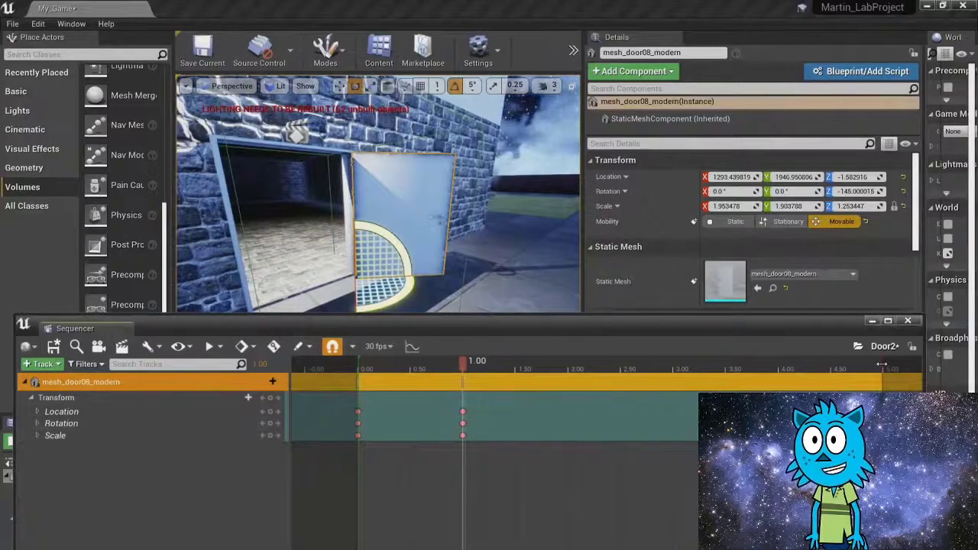
# Step: Shorten the Door2 sequence's playback range to end at 1.00 and close the sequence editor
pyautogui.moveTo(882, 365); pyautogui.dragTo(459, 380)
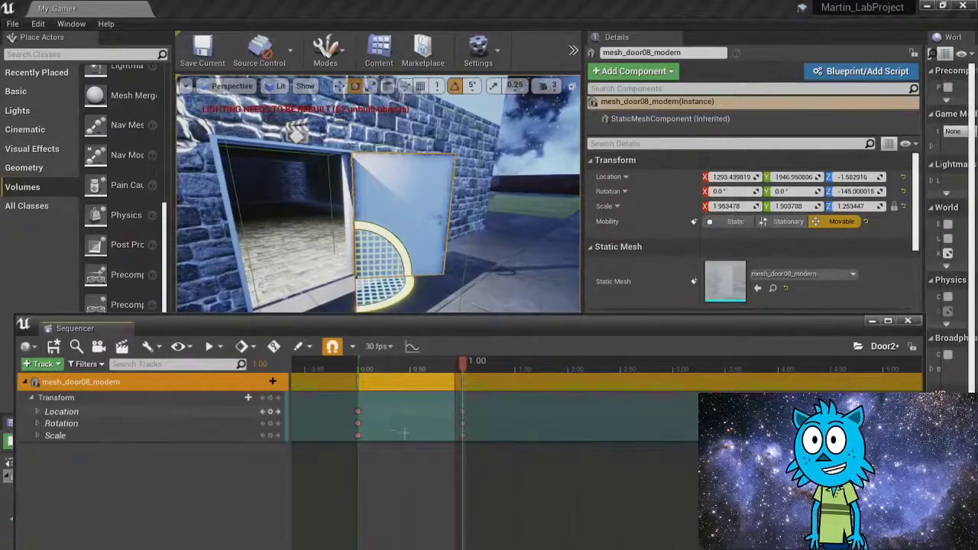
pyautogui.moveTo(456, 364)
pyautogui.mouseDown()
pyautogui.moveTo(478, 362)
pyautogui.moveTo(470, 366)
pyautogui.mouseUp()
pyautogui.moveTo(427, 405); pyautogui.dragTo(519, 406, button='right')
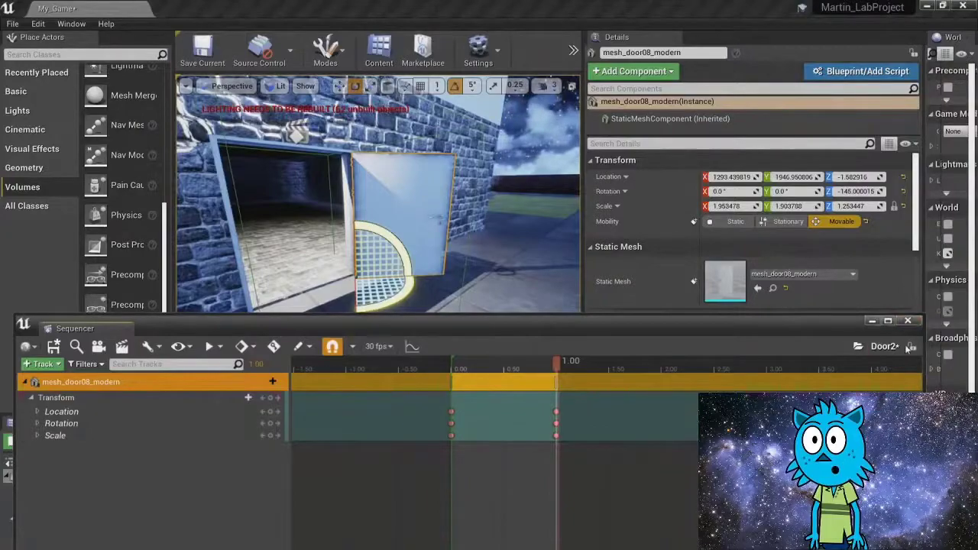
pyautogui.click(909, 323)
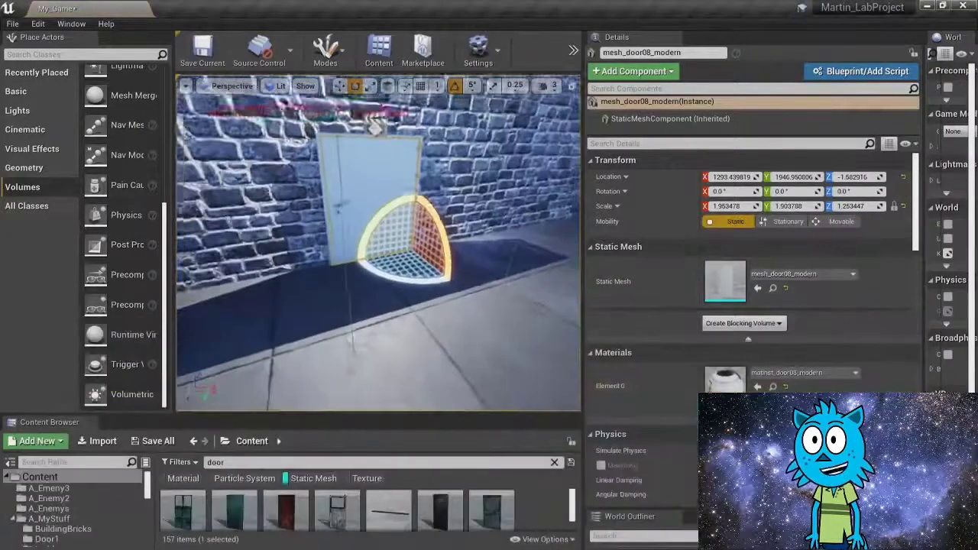
# Step: Select the trigger volume in front of the modern door and open the Level Blueprint
pyautogui.moveTo(379, 245); pyautogui.dragTo(386, 271, button='right')
pyautogui.moveTo(338, 227); pyautogui.dragTo(221, 246, button='right')
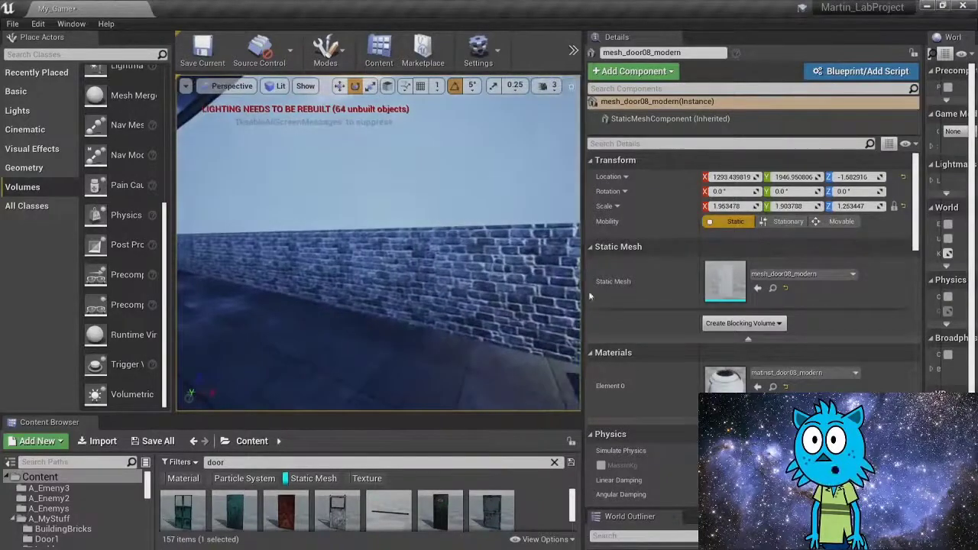
pyautogui.moveTo(562, 283); pyautogui.dragTo(577, 282, button='right')
pyautogui.moveTo(359, 103); pyautogui.dragTo(423, 104, button='right')
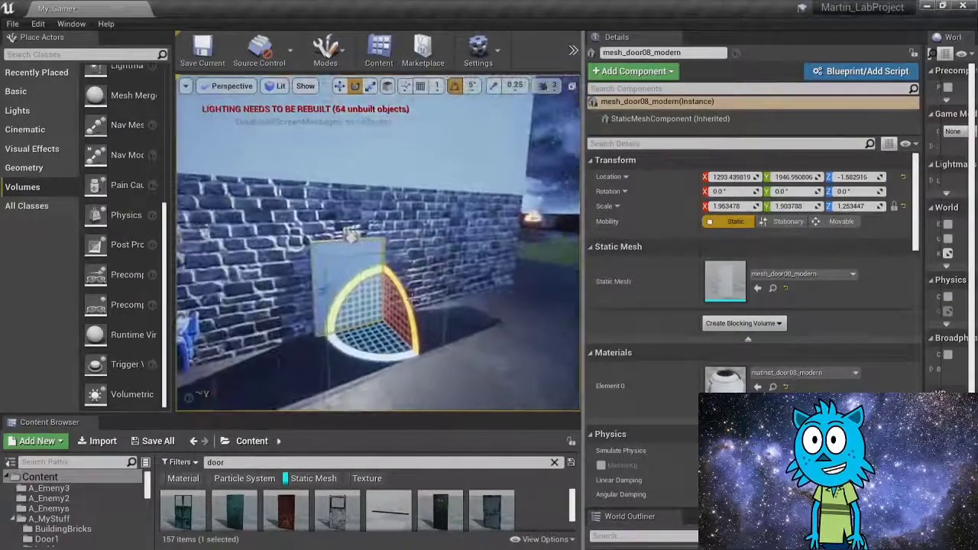
pyautogui.click(326, 265)
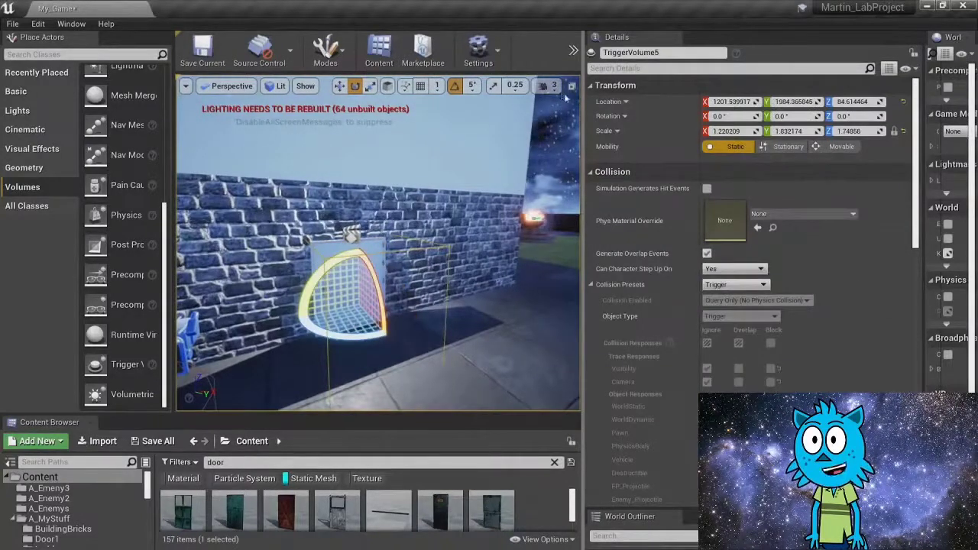
pyautogui.click(572, 49)
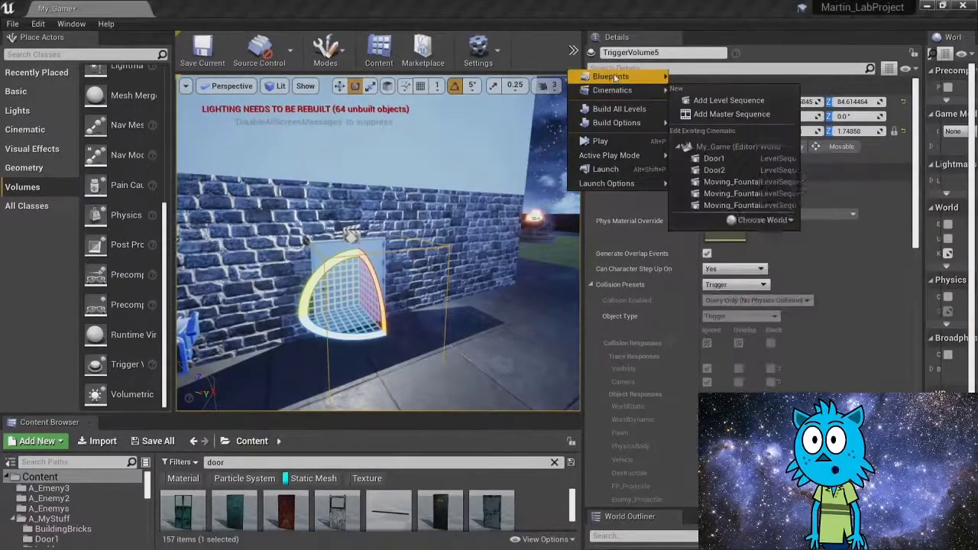
pyautogui.moveTo(615, 76)
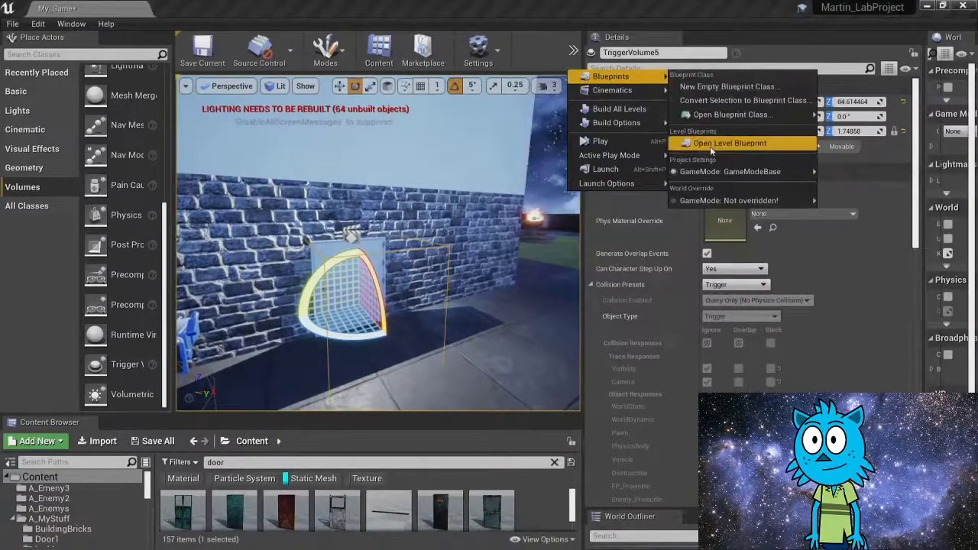
pyautogui.click(710, 143)
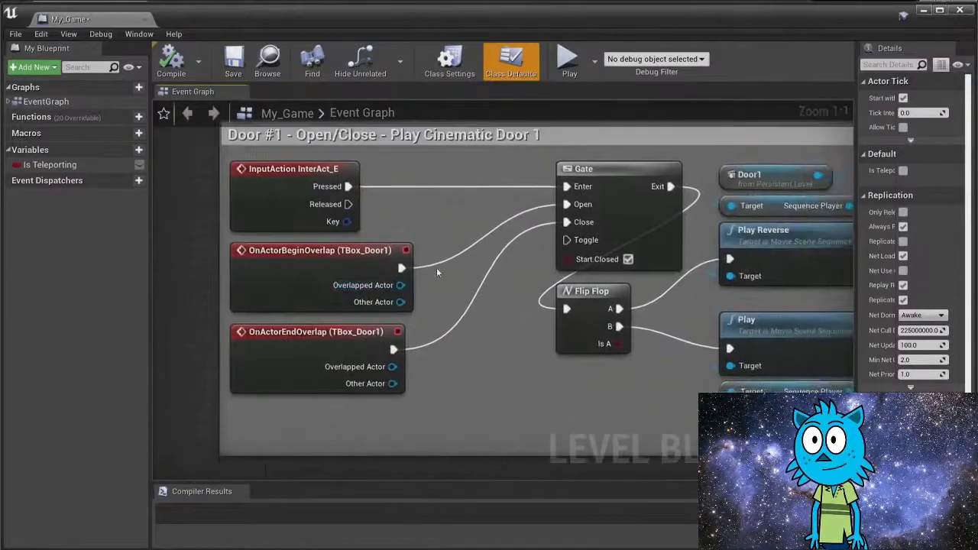
# Step: Examine the Door #1 Open/Close graph, from the InterAct_E input and overlap events through the Gate and Flip Flop to the play nodes
pyautogui.scroll(-1, 437, 272)
pyautogui.moveTo(437, 272); pyautogui.dragTo(428, 269, button='right')
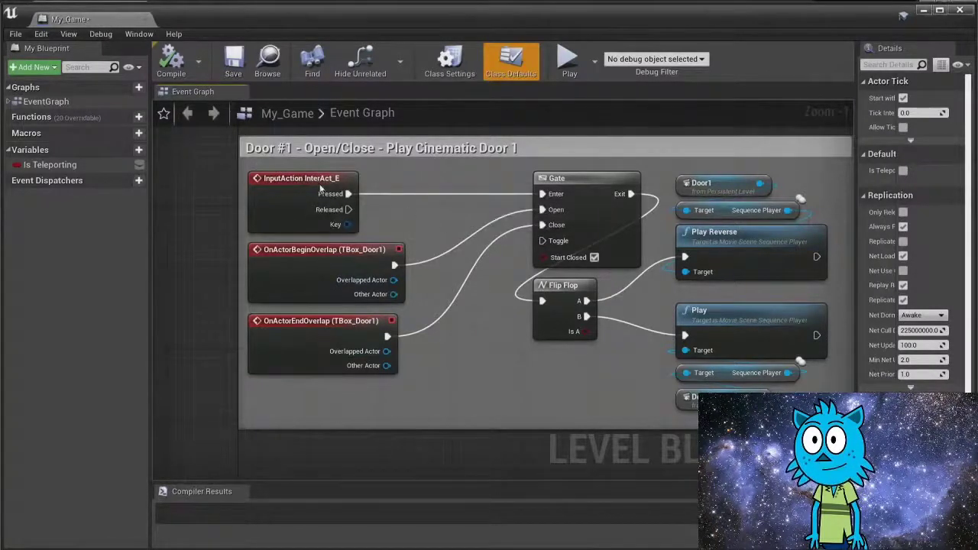
pyautogui.rightClick(442, 222)
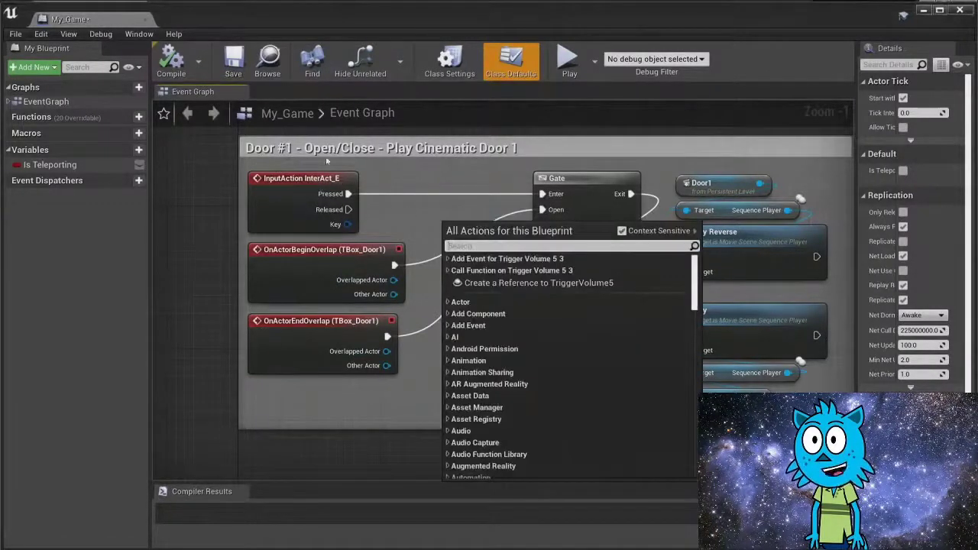
pyautogui.click(224, 214)
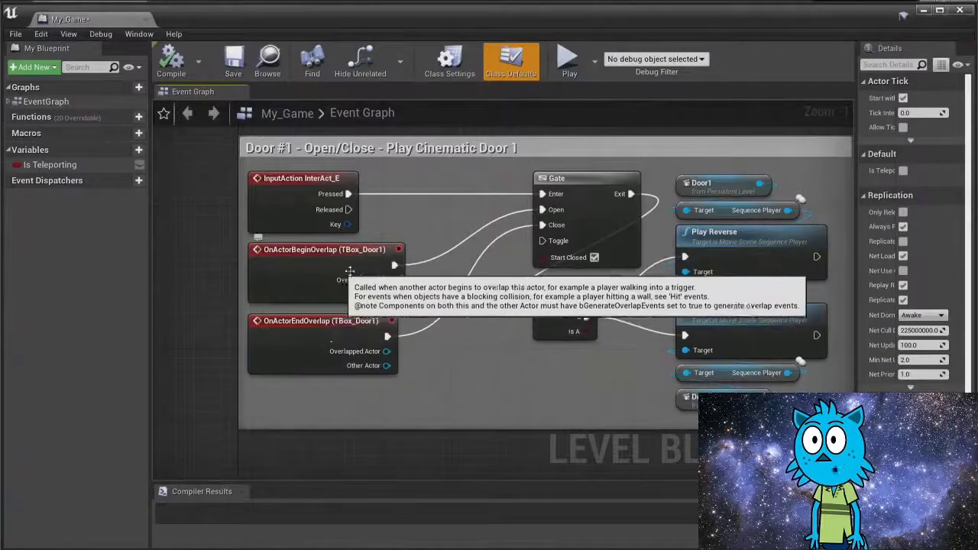
pyautogui.moveTo(480, 341); pyautogui.dragTo(369, 361, button='right')
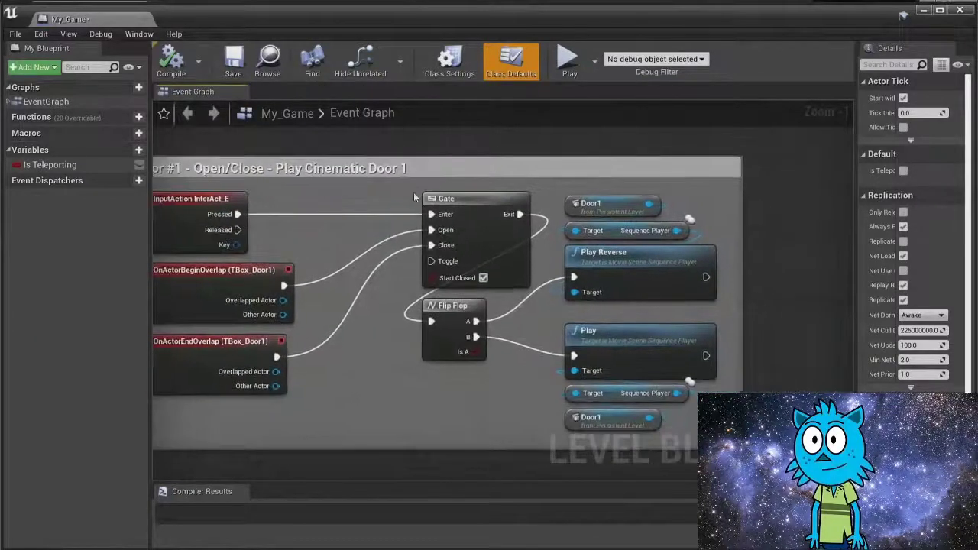
pyautogui.click(415, 198)
pyautogui.moveTo(445, 323); pyautogui.dragTo(387, 308, button='right')
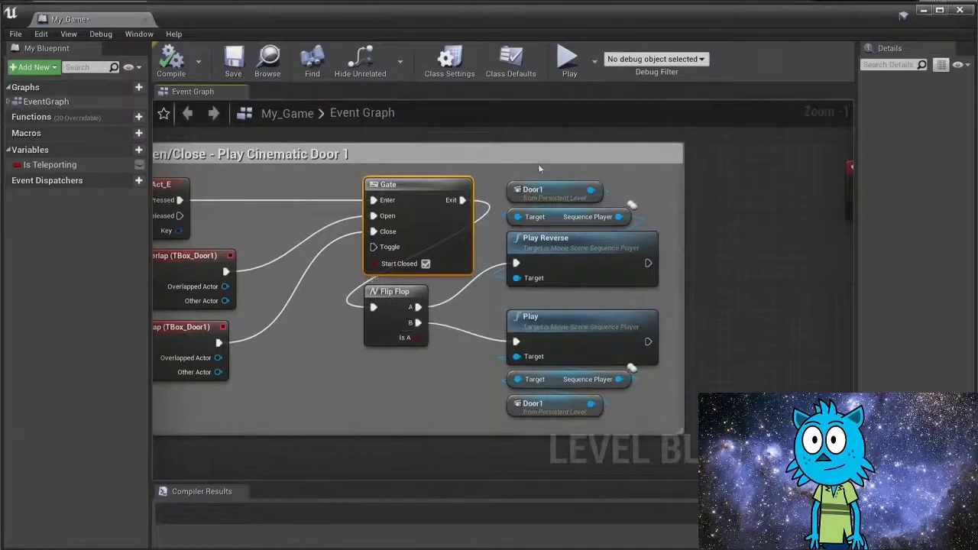
pyautogui.moveTo(540, 167); pyautogui.dragTo(581, 293)
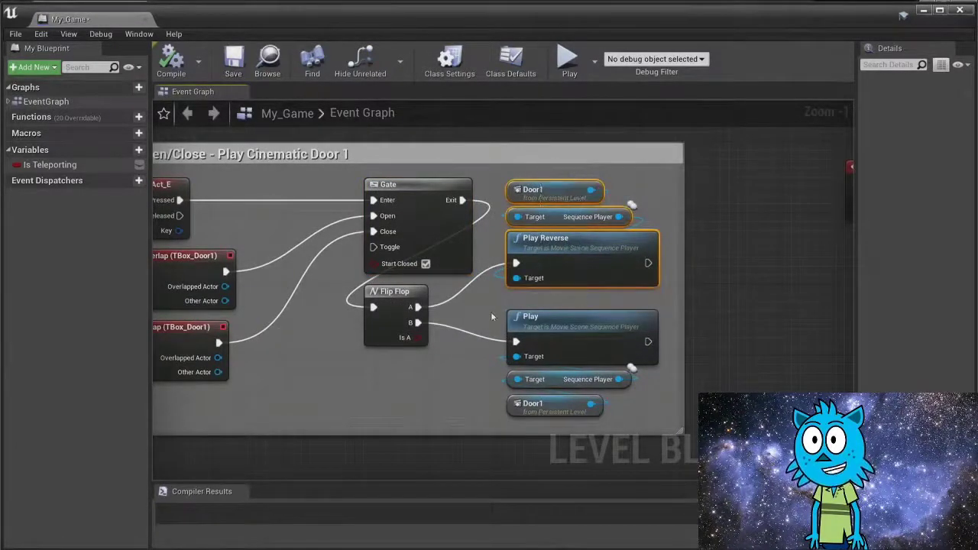
pyautogui.moveTo(493, 313); pyautogui.dragTo(575, 419)
pyautogui.moveTo(508, 178); pyautogui.dragTo(568, 304)
pyautogui.scroll(-4, 343, 356)
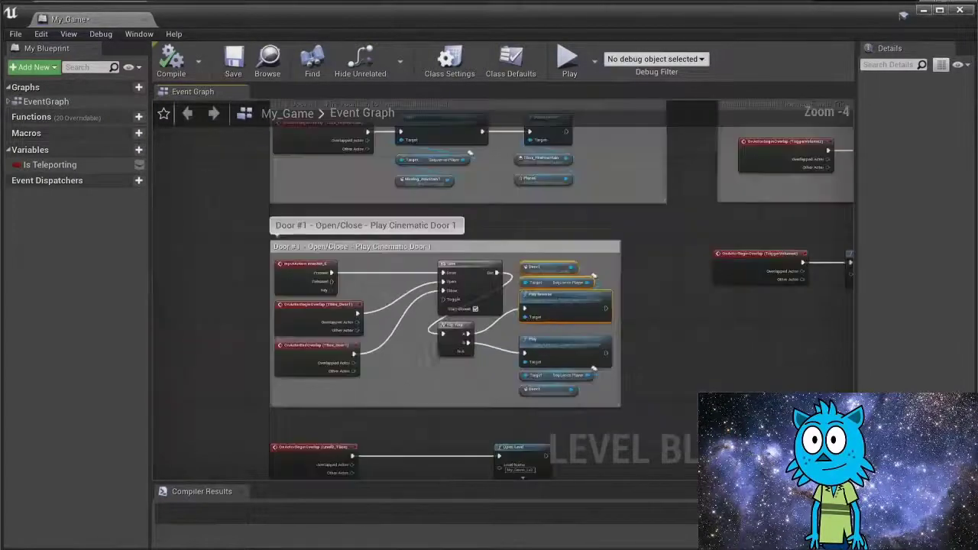
pyautogui.scroll(2, 439, 348)
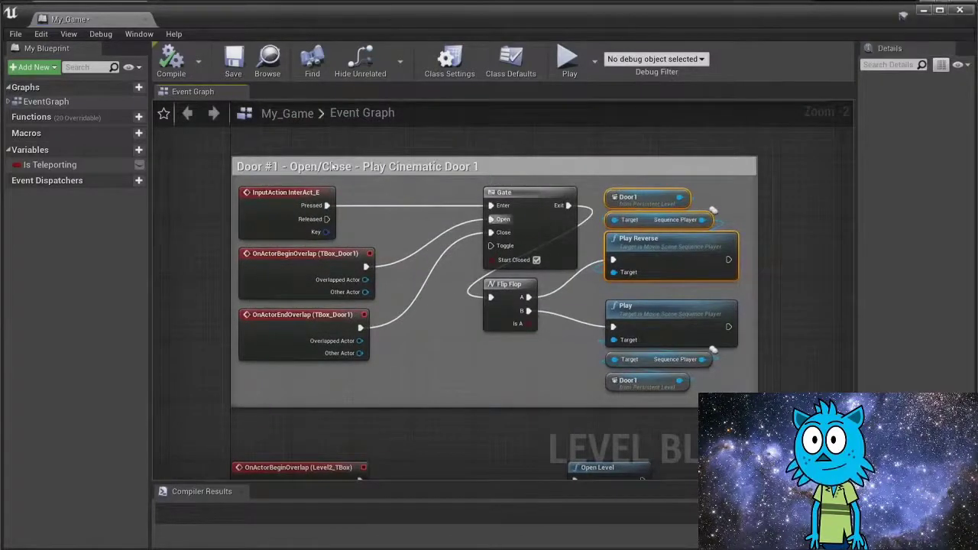
pyautogui.click(276, 197)
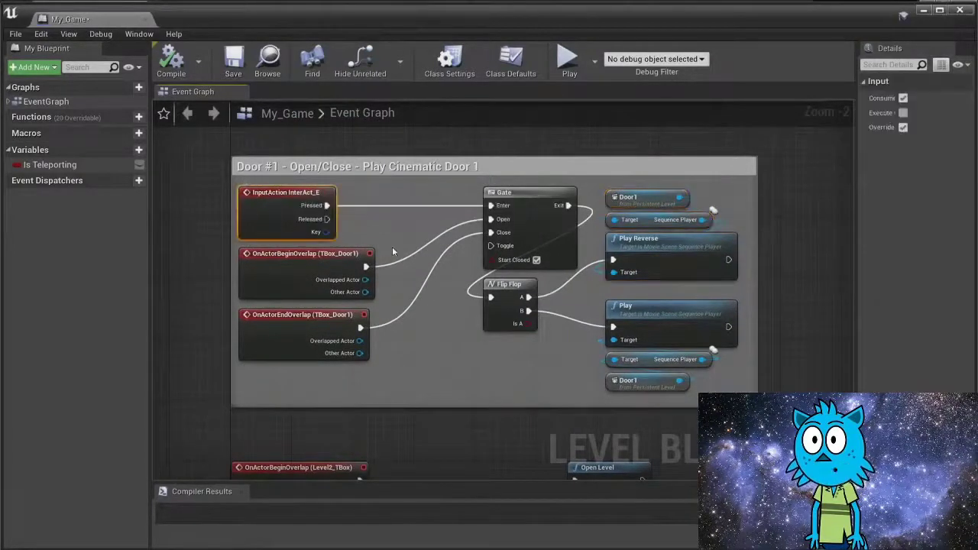
# Step: Return to the level editor, widen its viewport and open the Engine Input section of the Project Settings
pyautogui.click(924, 10)
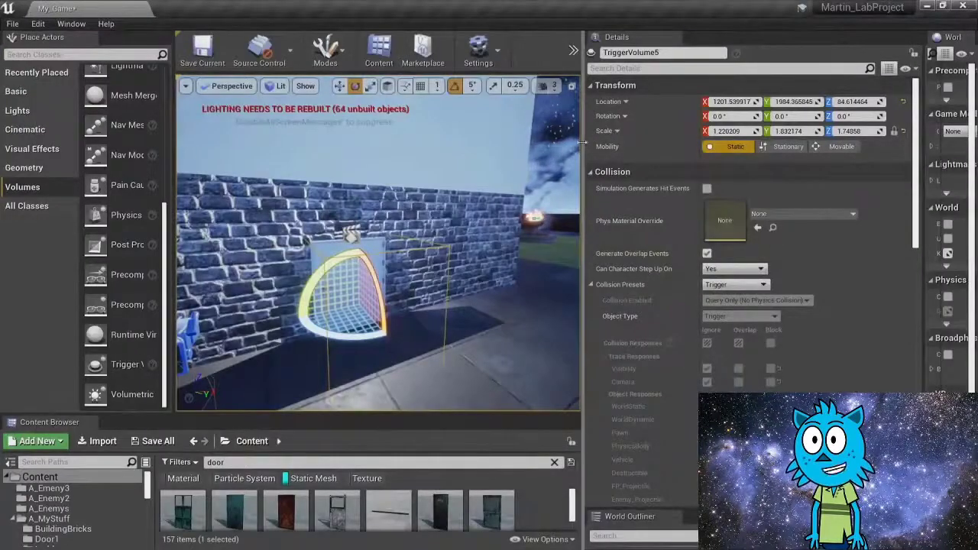
pyautogui.moveTo(582, 142); pyautogui.dragTo(763, 142)
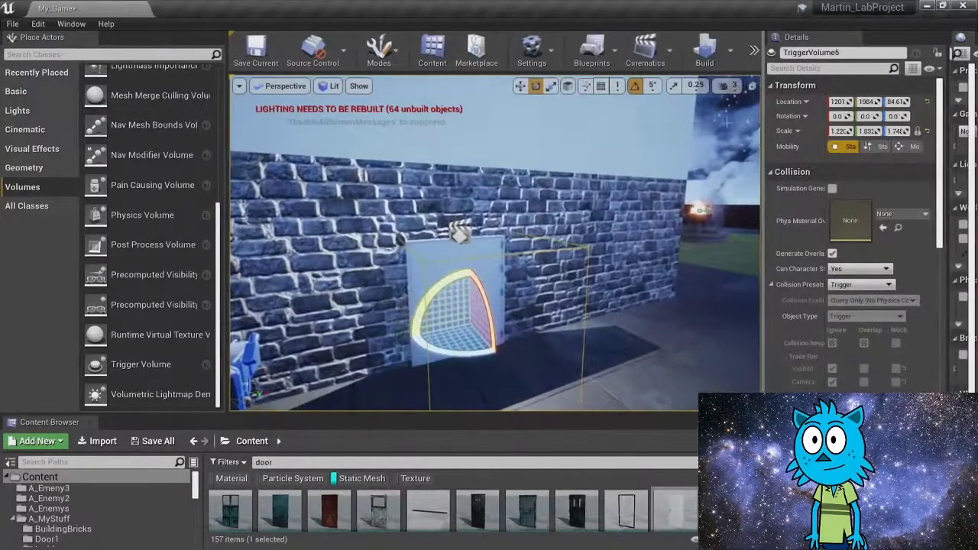
pyautogui.click(553, 48)
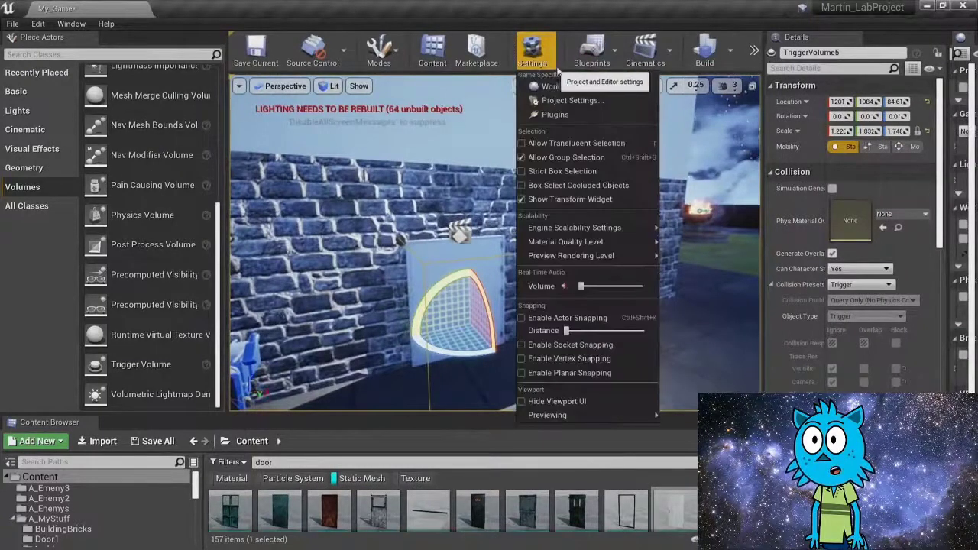
pyautogui.click(569, 100)
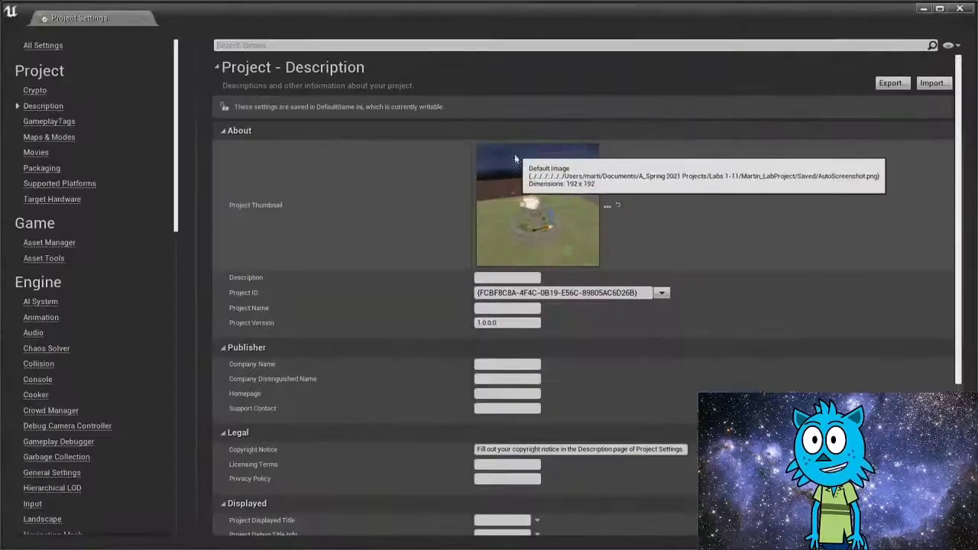
pyautogui.scroll(-10, 93, 378)
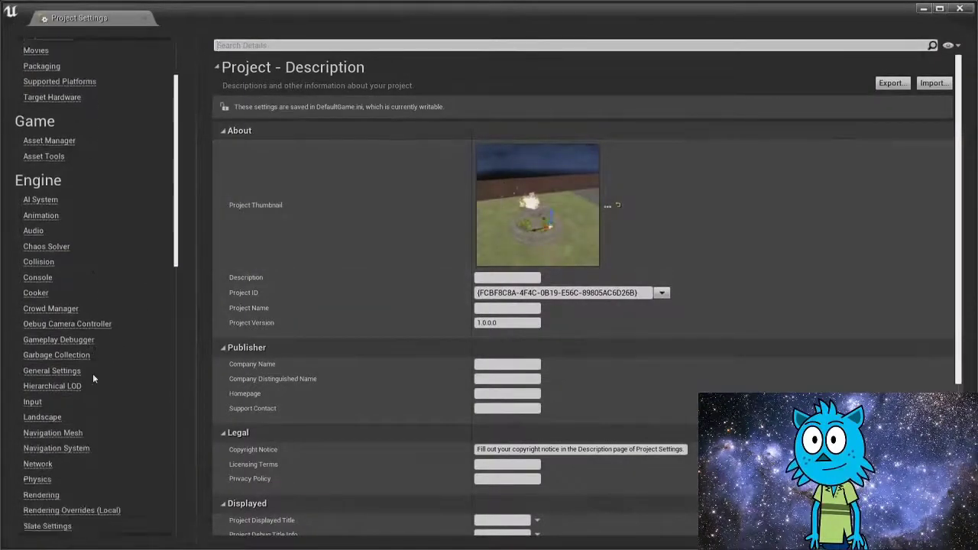
pyautogui.scroll(-5, 92, 374)
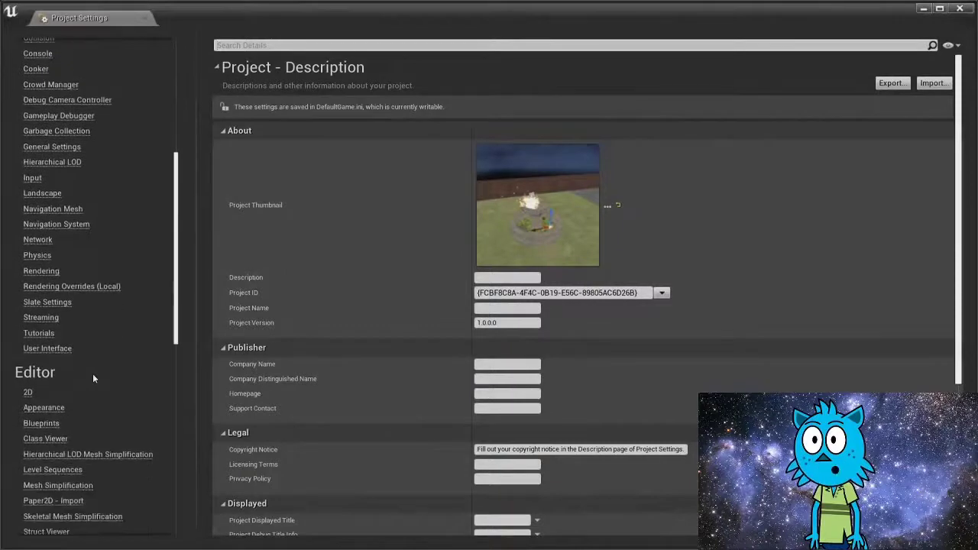
pyautogui.scroll(8, 92, 374)
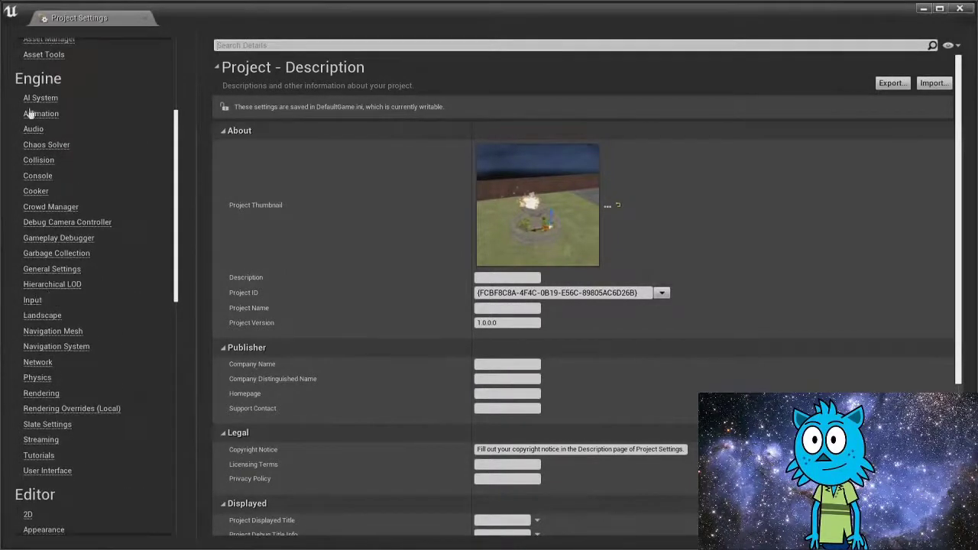
pyautogui.click(33, 302)
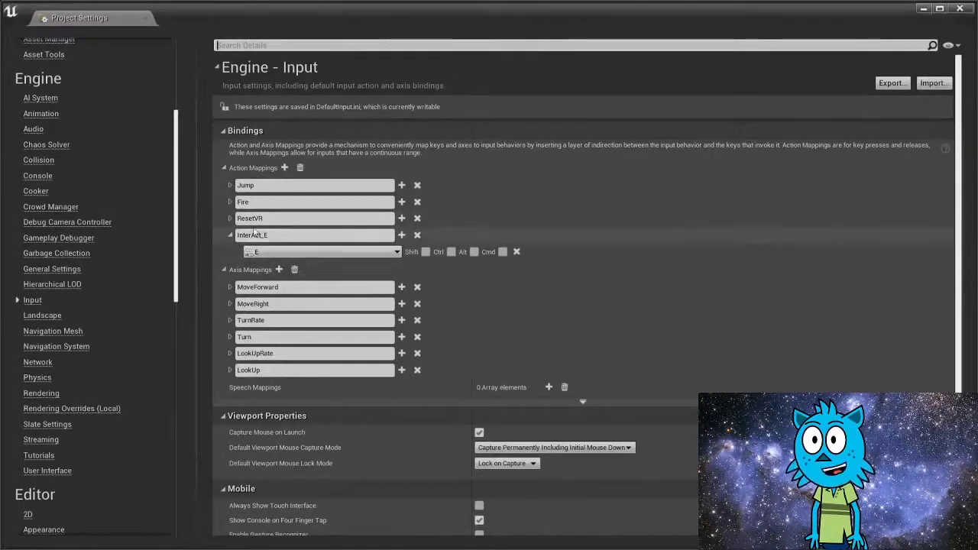
# Step: Collapse the InterAct_E action mapping and look through the remaining input settings
pyautogui.click(231, 236)
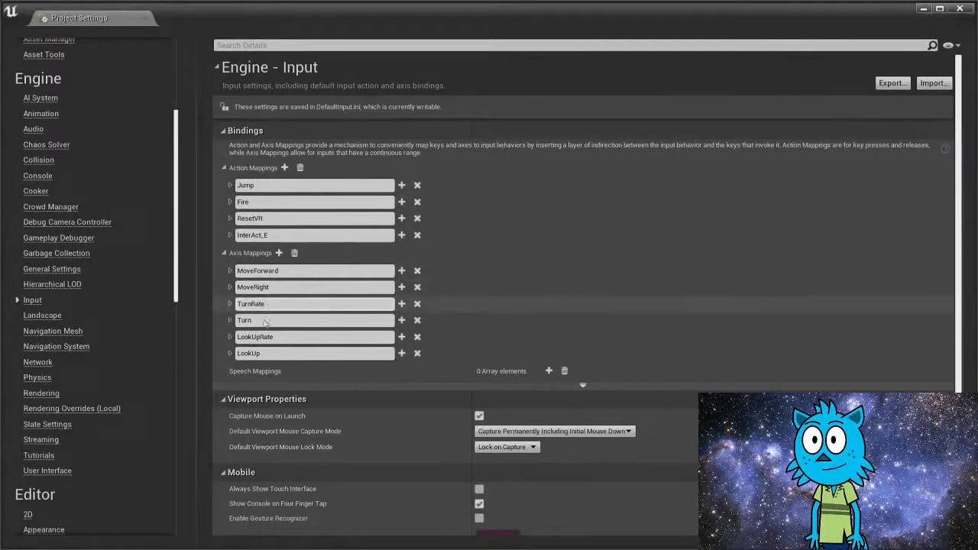
pyautogui.scroll(-1, 361, 405)
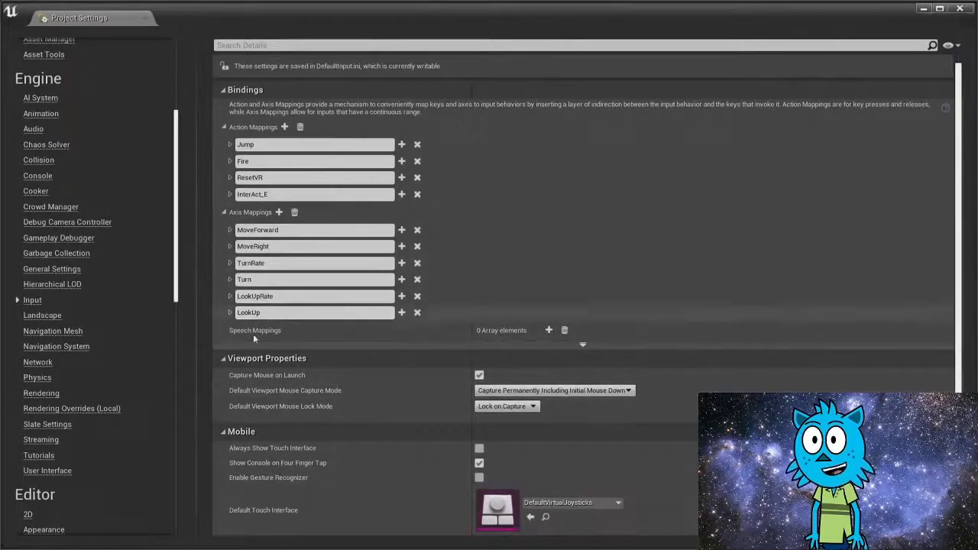
pyautogui.scroll(-2, 289, 399)
pyautogui.scroll(-1, 289, 398)
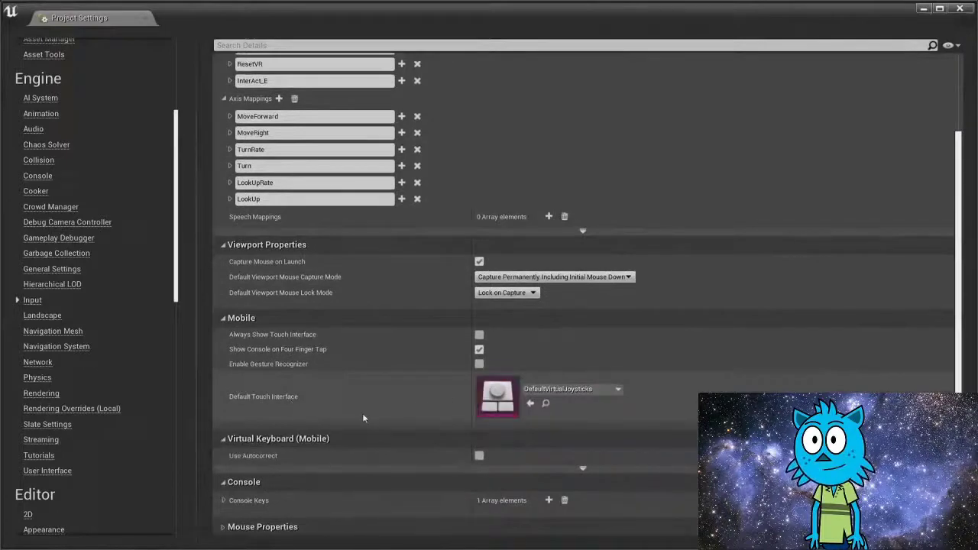
pyautogui.scroll(4, 326, 417)
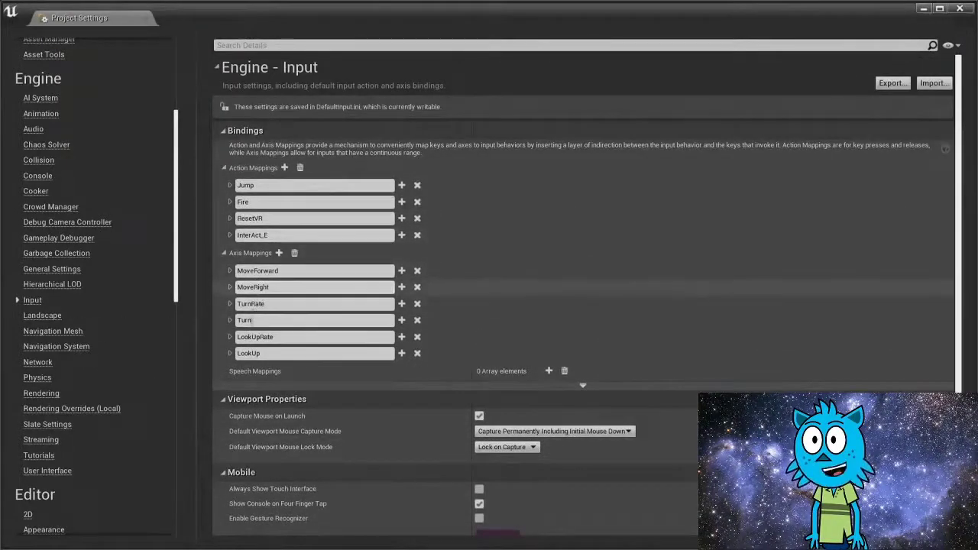
# Step: Expand the Turn, LookUpRate, LookUp, MoveForward and MoveRight axis mappings and examine their key bindings
pyautogui.click(230, 320)
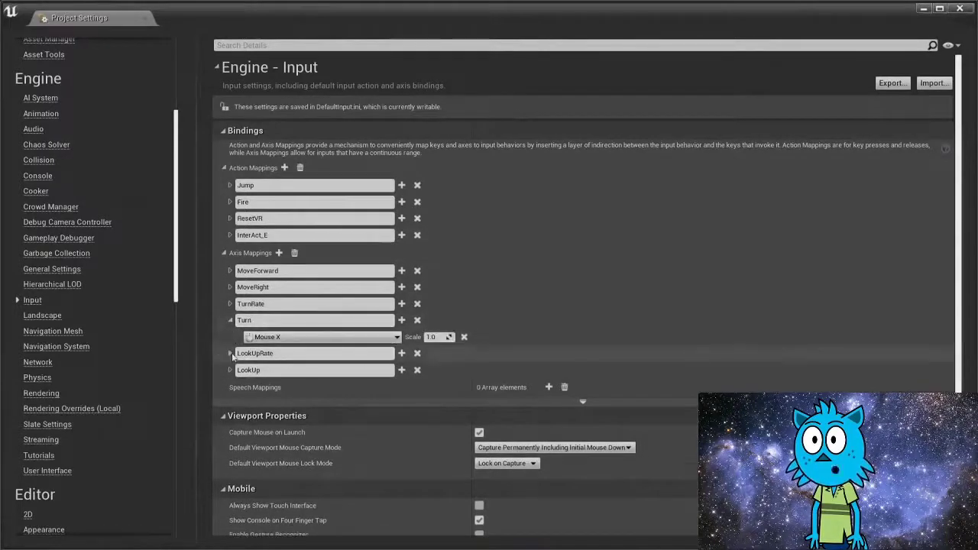
pyautogui.click(230, 353)
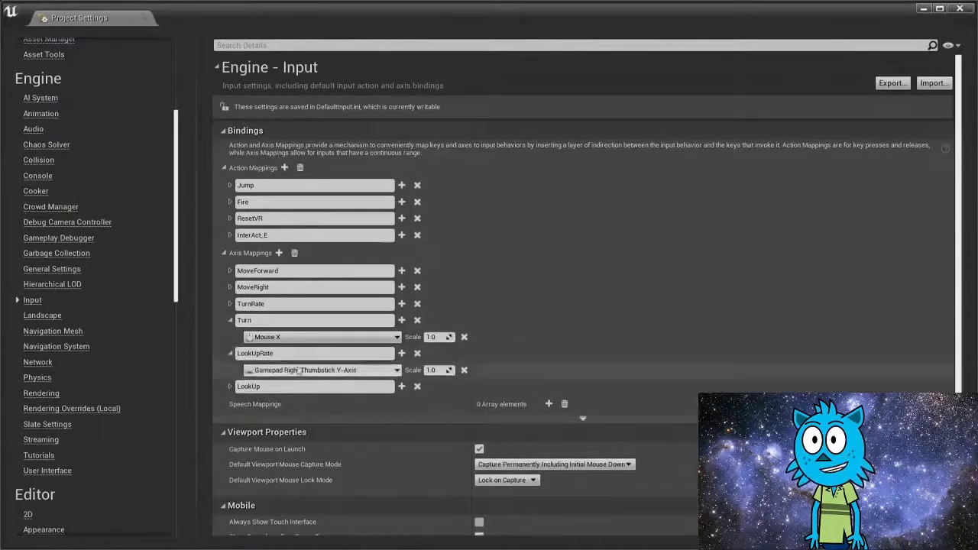
pyautogui.click(230, 386)
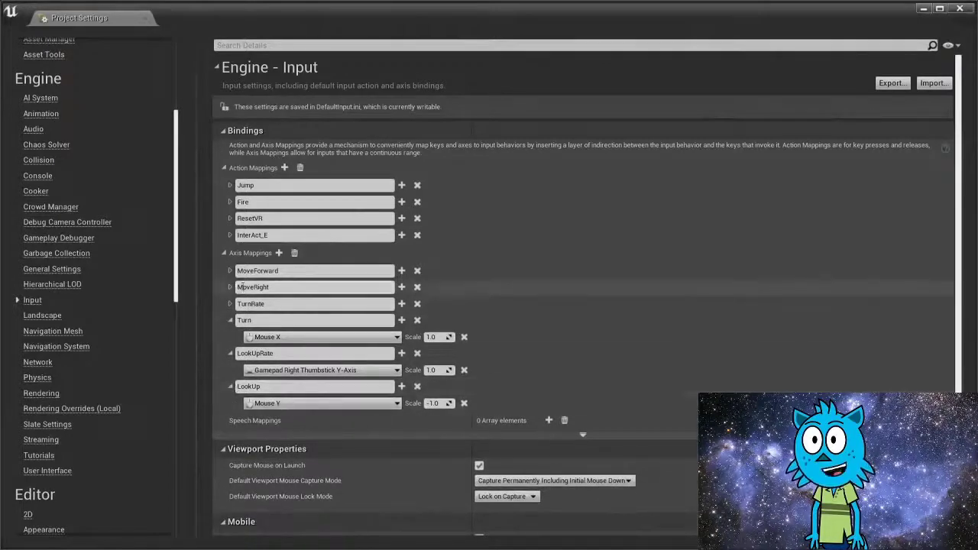
pyautogui.click(230, 271)
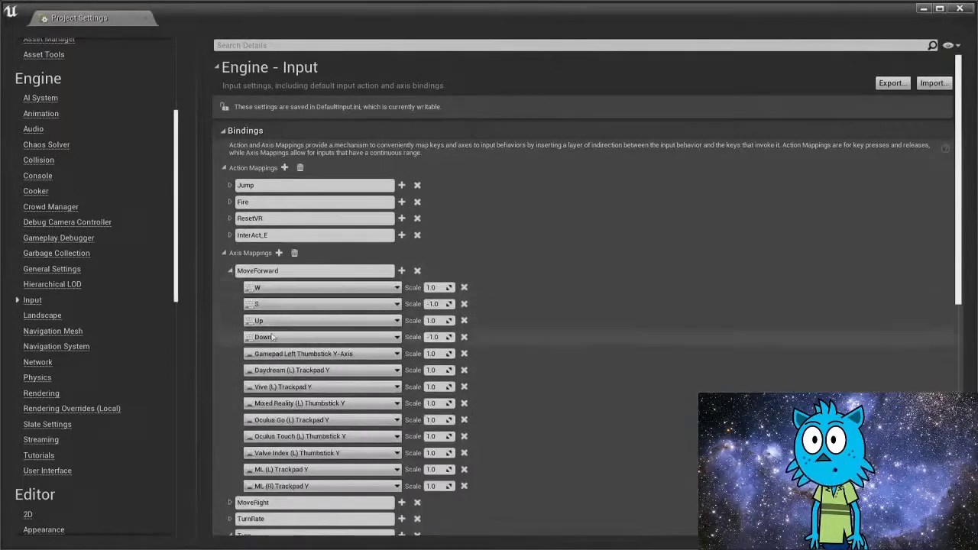
pyautogui.scroll(-1, 260, 329)
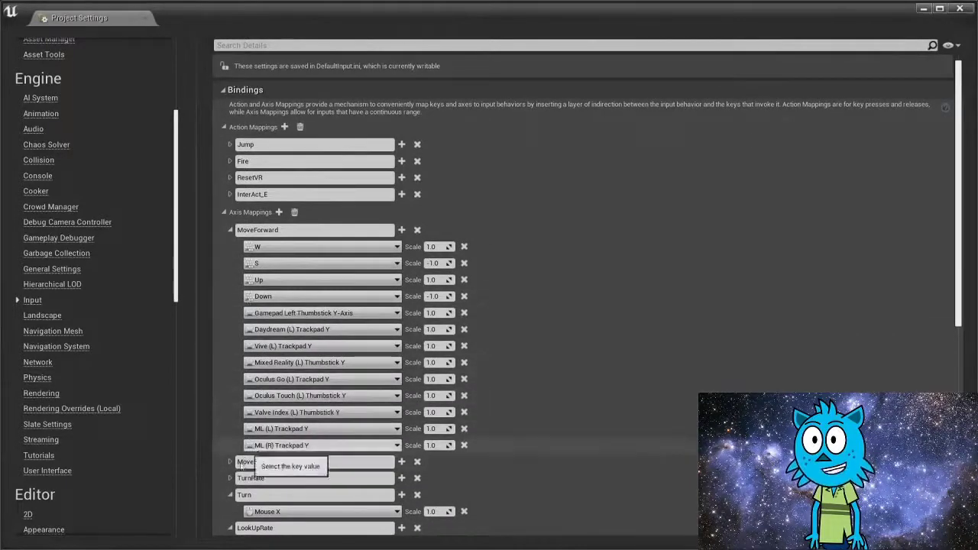
pyautogui.click(231, 461)
pyautogui.scroll(-2, 306, 444)
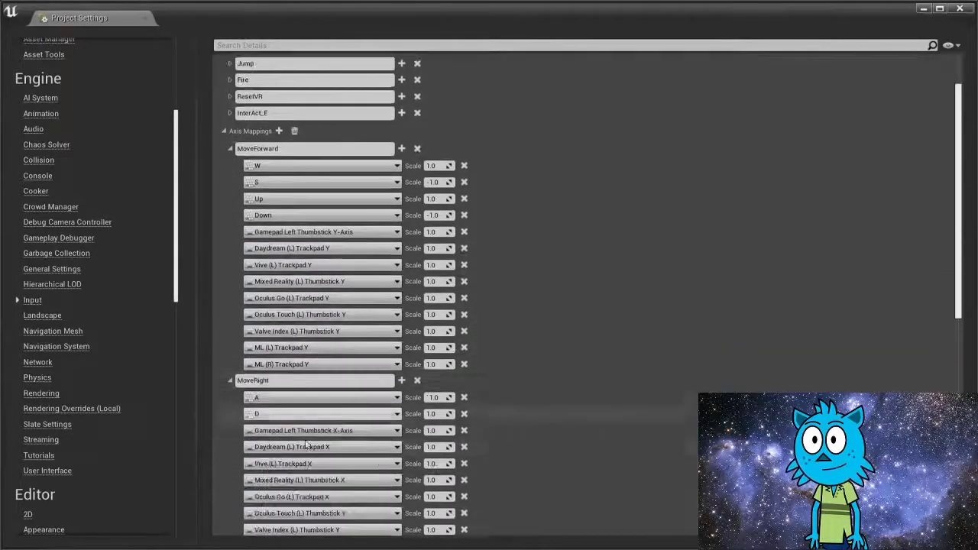
pyautogui.scroll(-4, 305, 443)
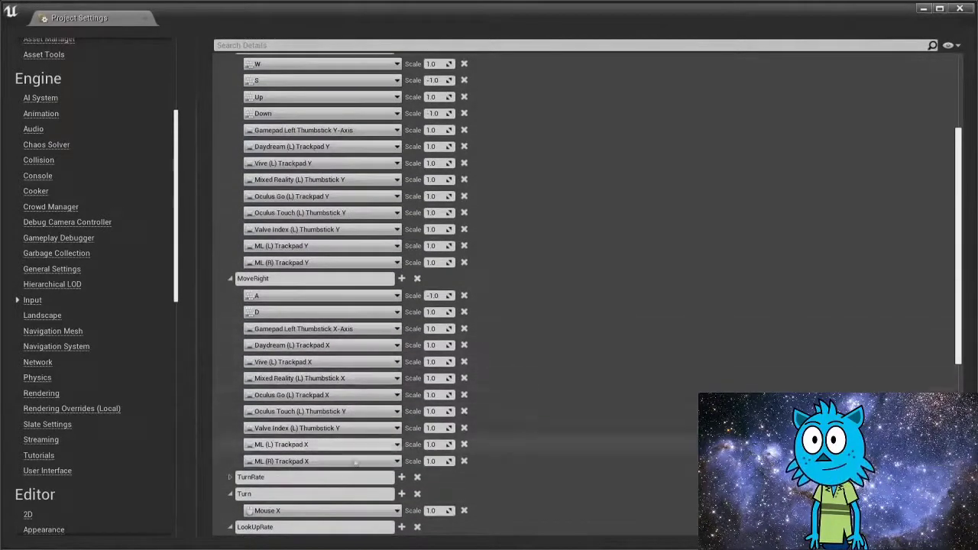
pyautogui.scroll(6, 356, 462)
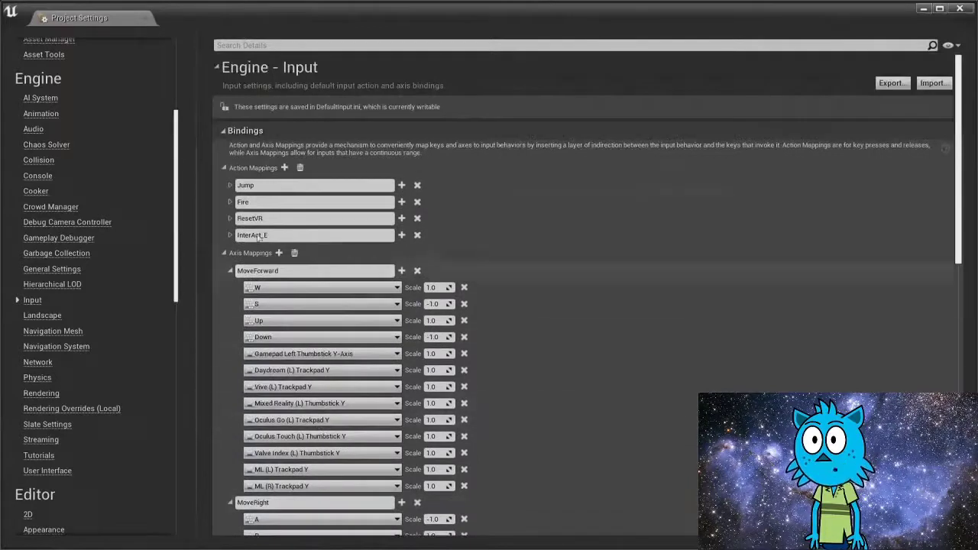
# Step: Expand the Jump and Fire action mappings to examine their key bindings, and collapse both again
pyautogui.click(231, 186)
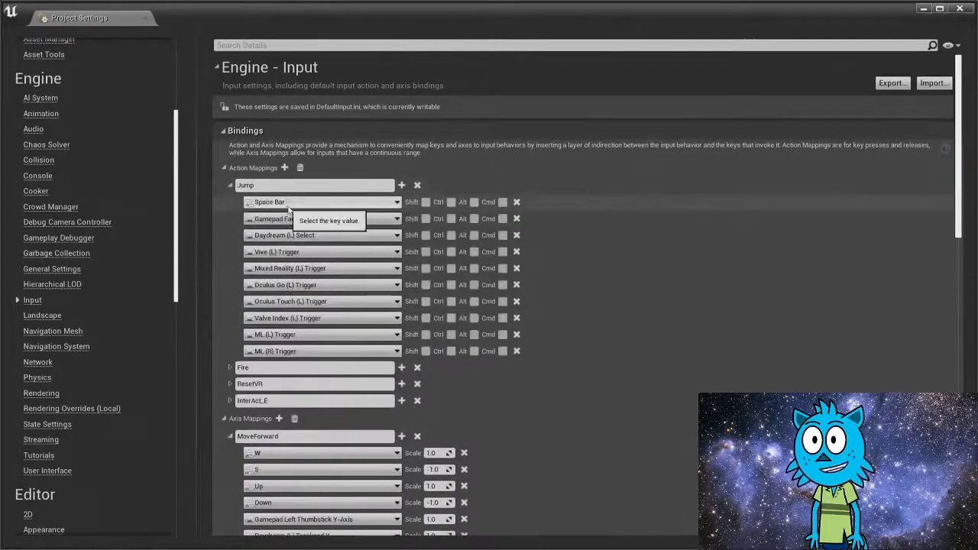
pyautogui.click(230, 368)
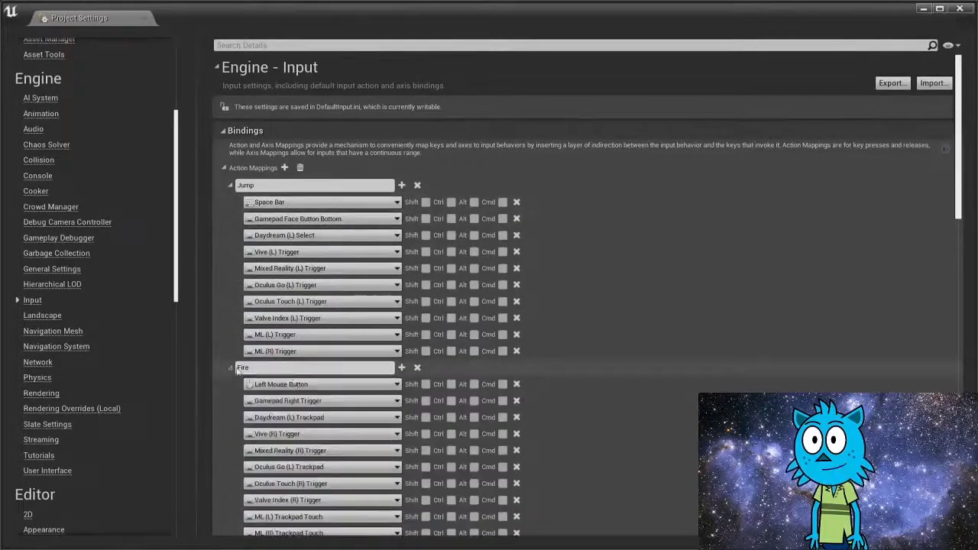
pyautogui.scroll(-5, 233, 395)
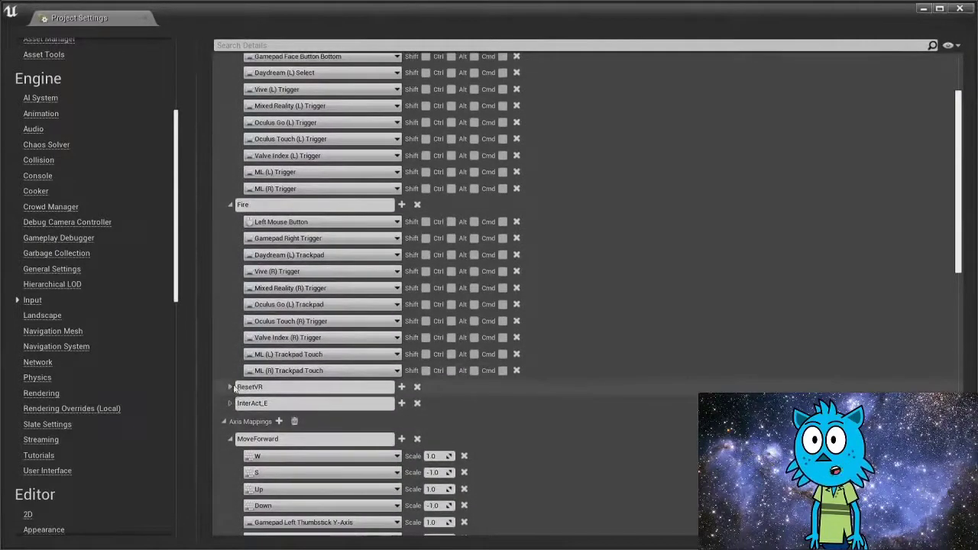
pyautogui.scroll(5, 314, 354)
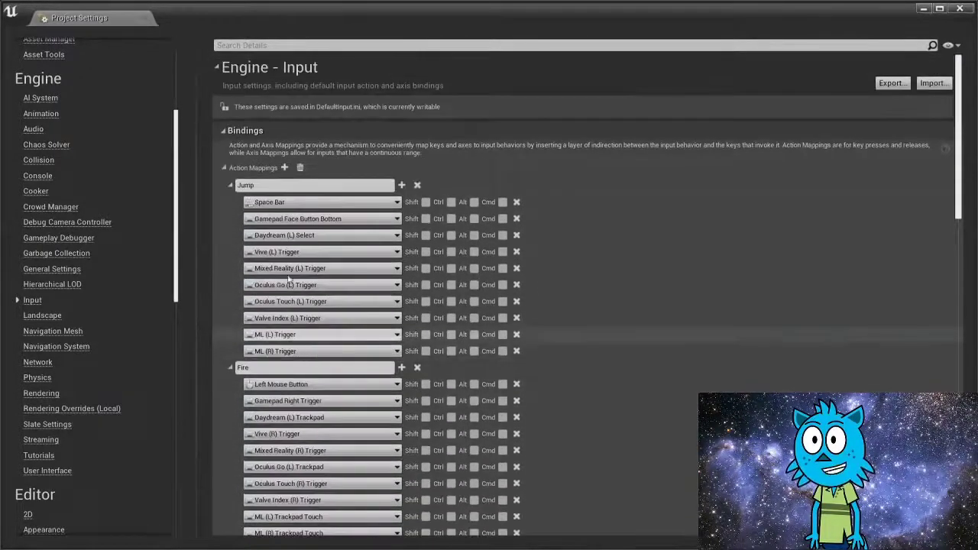
pyautogui.click(231, 186)
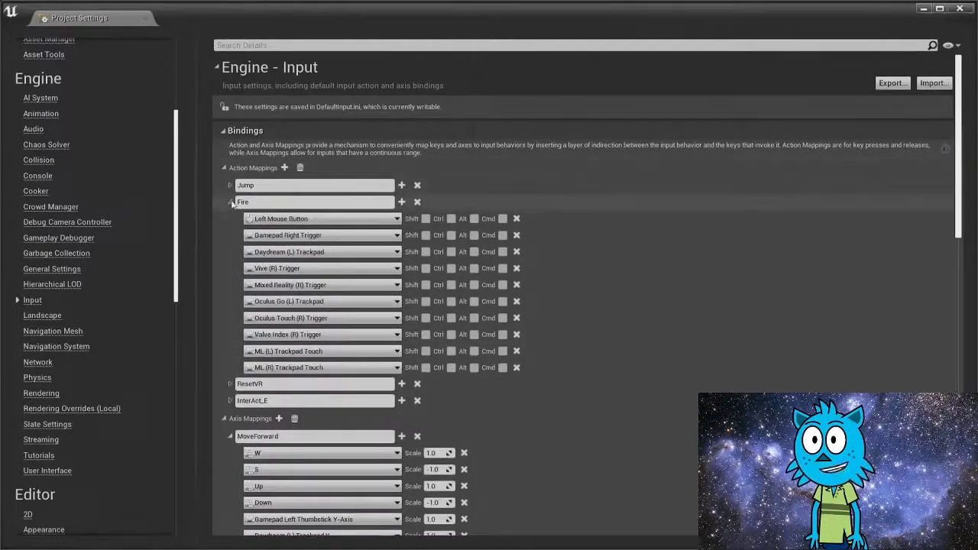
pyautogui.click(231, 202)
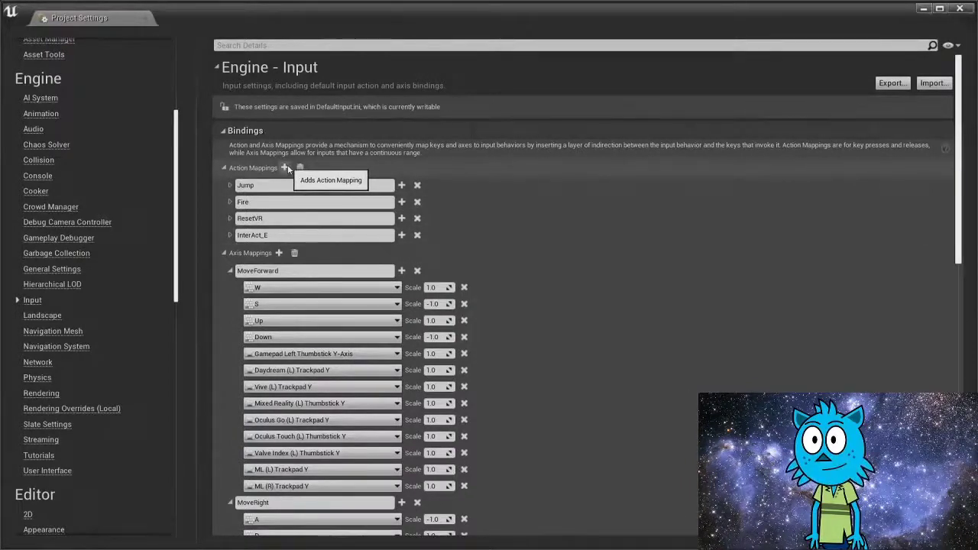
# Step: Collapse the expanded axis mappings MoveForward, MoveRight, Turn, LookUpRate and LookUp
pyautogui.click(230, 270)
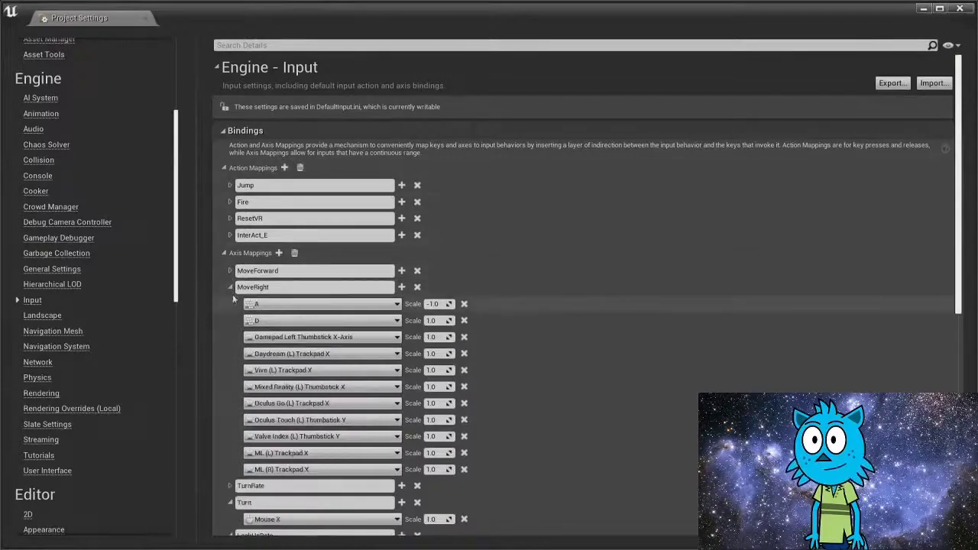
pyautogui.click(230, 286)
pyautogui.click(230, 304)
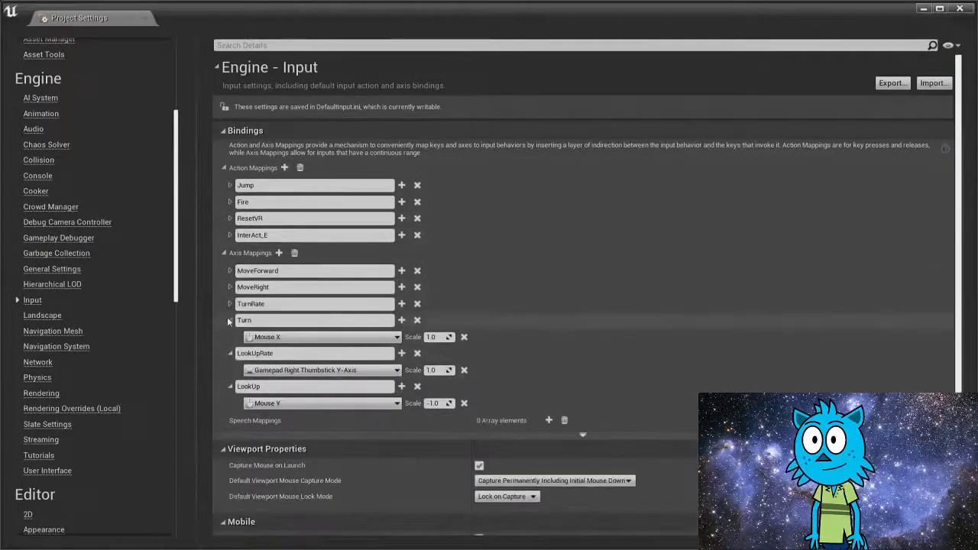
pyautogui.click(230, 321)
pyautogui.click(230, 337)
pyautogui.click(230, 354)
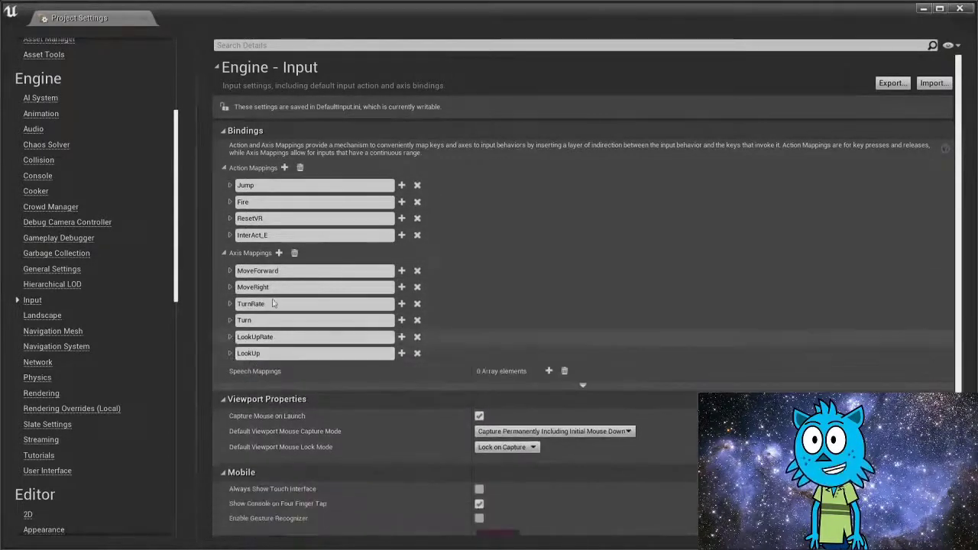
# Step: Add a new action mapping and name it interact_f
pyautogui.click(285, 168)
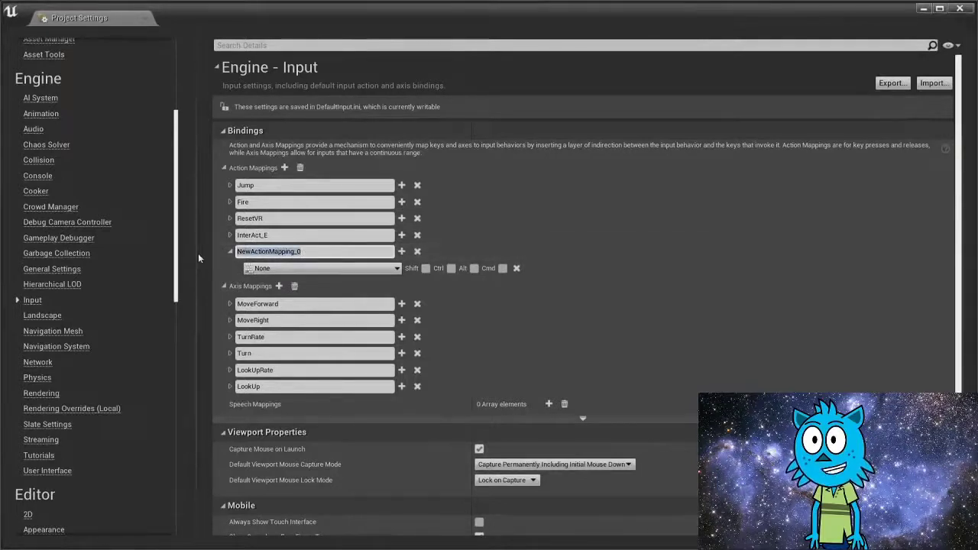
pyautogui.write('interact')
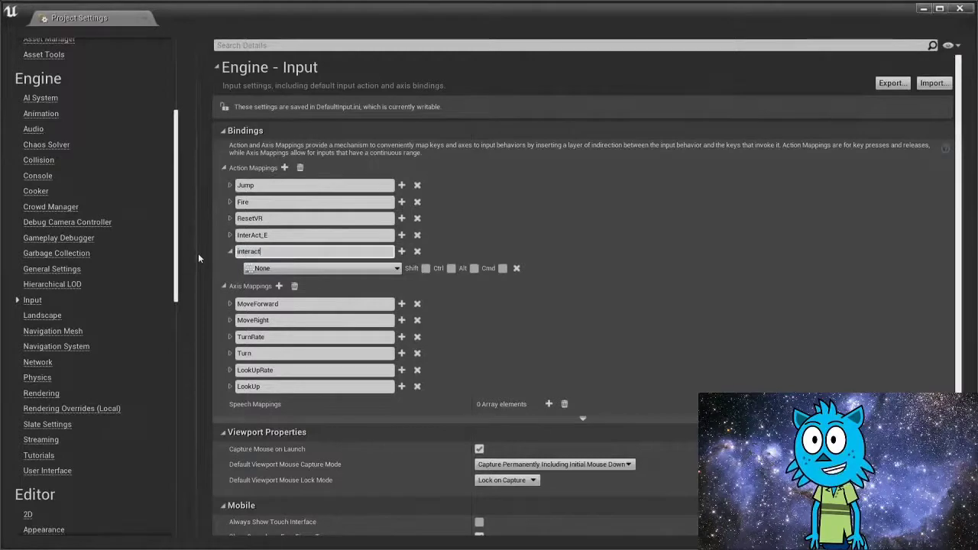
pyautogui.write('_f')
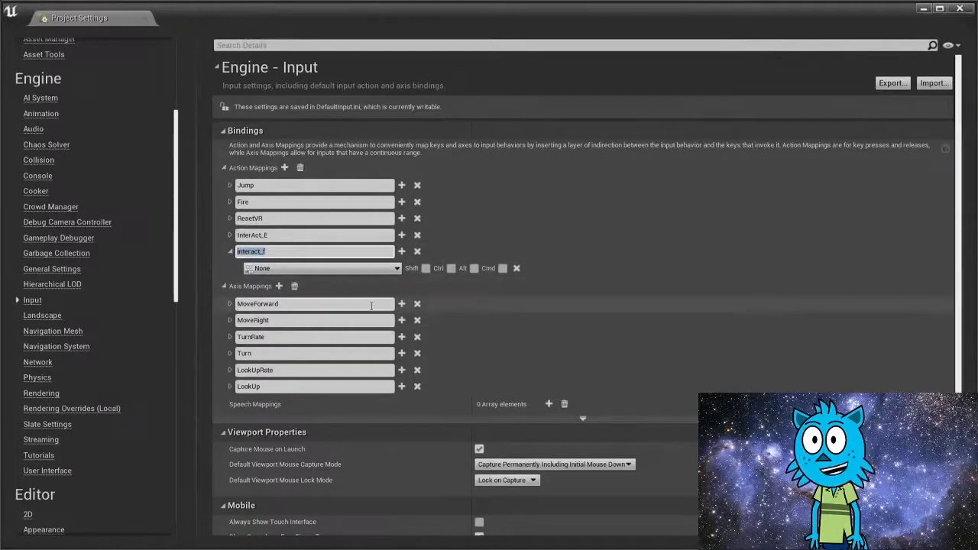
# Step: Assign the keyboard key F to the interact_f action mapping
pyautogui.click(277, 270)
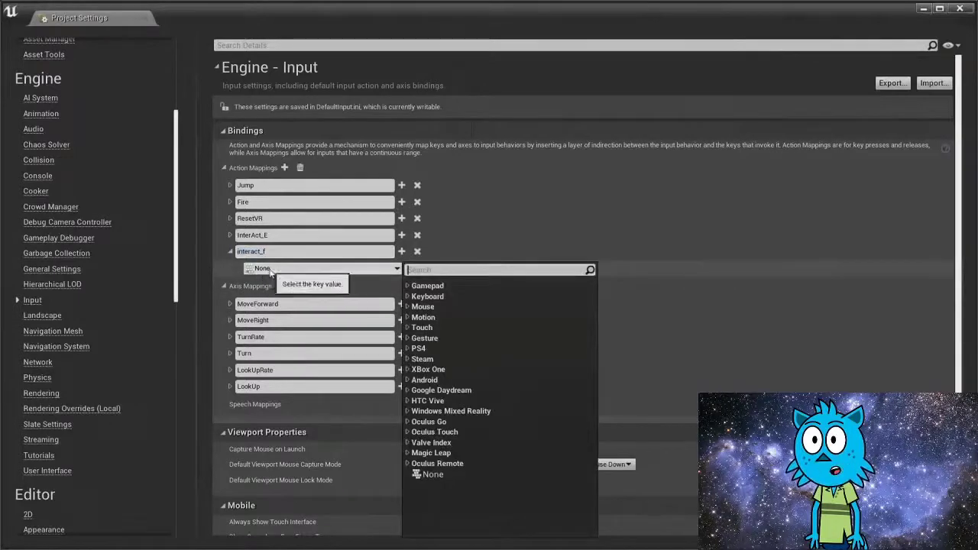
pyautogui.click(424, 298)
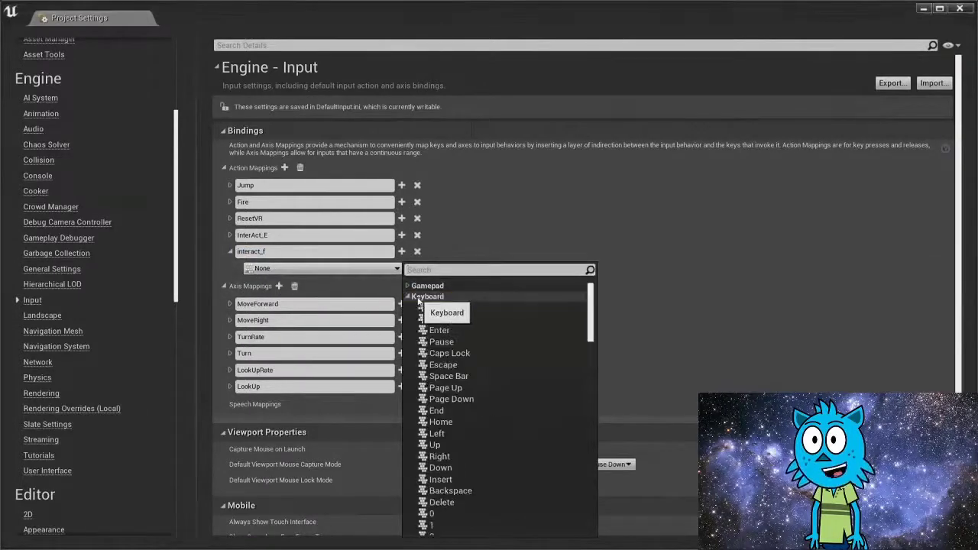
pyautogui.scroll(-5, 464, 456)
pyautogui.scroll(-8, 465, 456)
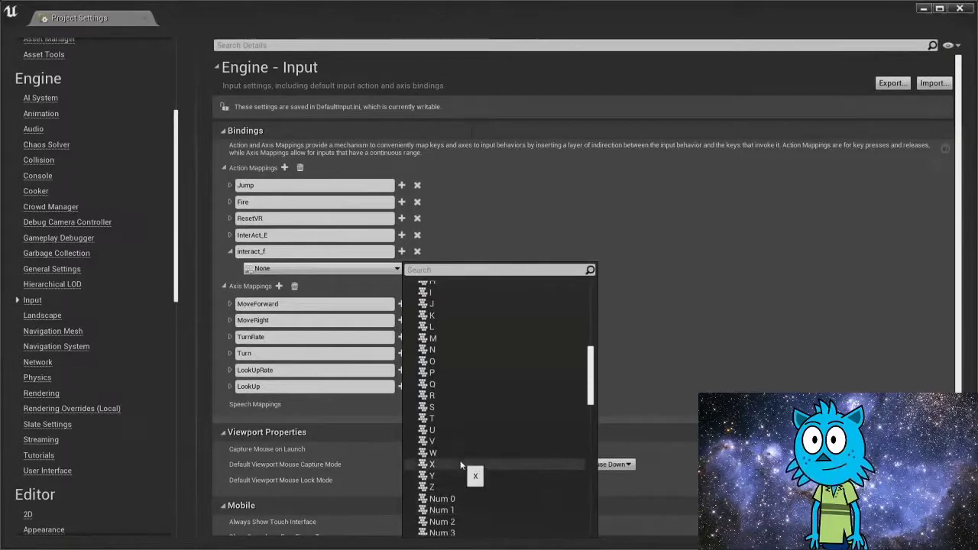
pyautogui.scroll(3, 451, 382)
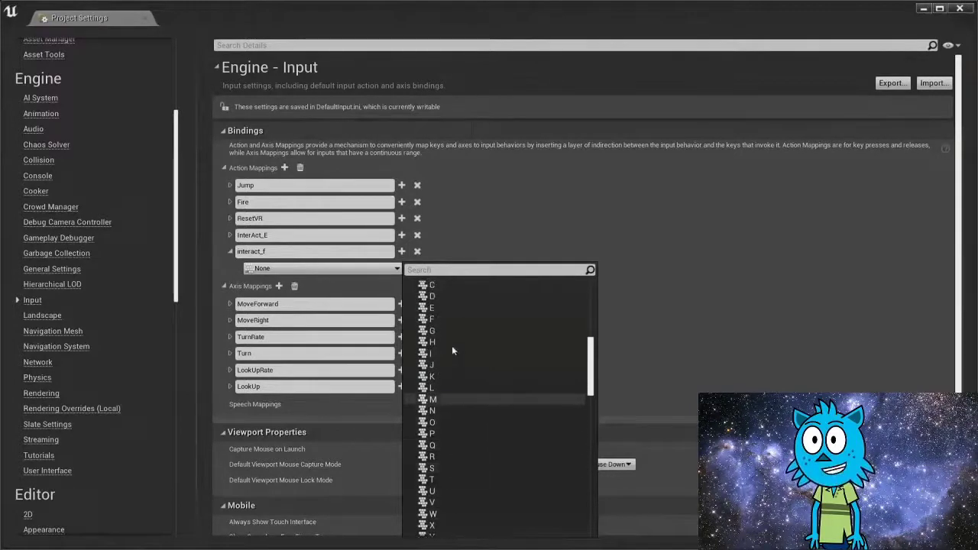
pyautogui.click(445, 317)
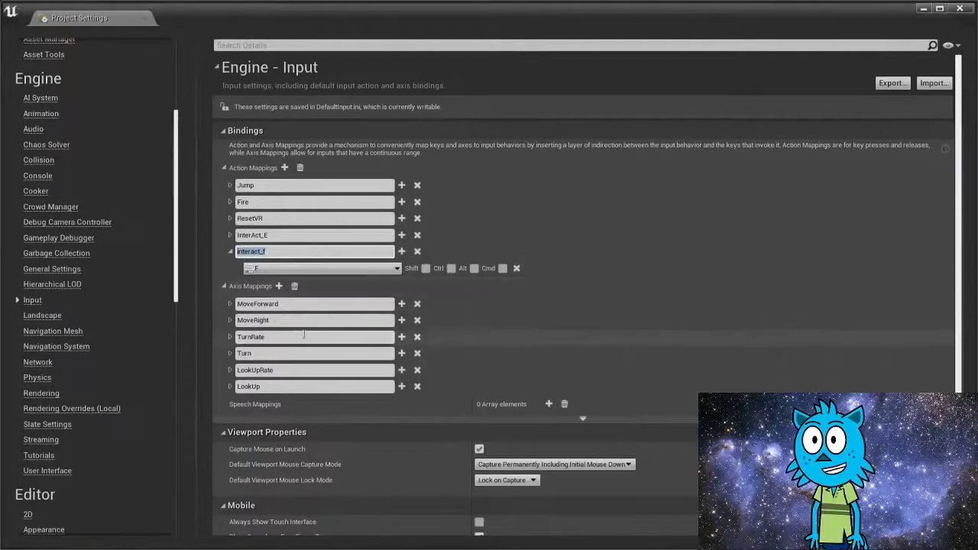
# Step: Check the key bound to InterAct_E and remove the interact_f action mapping
pyautogui.click(230, 253)
pyautogui.click(230, 236)
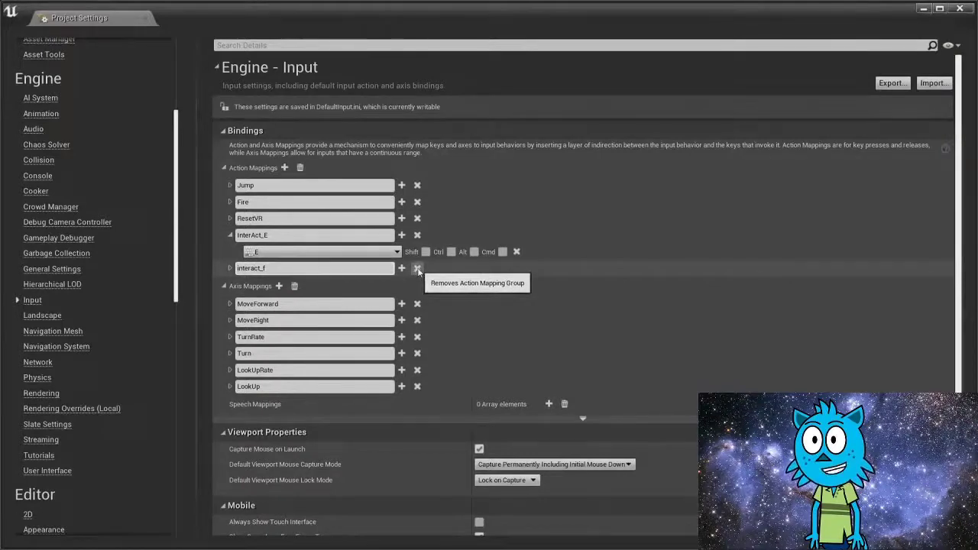
pyautogui.click(417, 268)
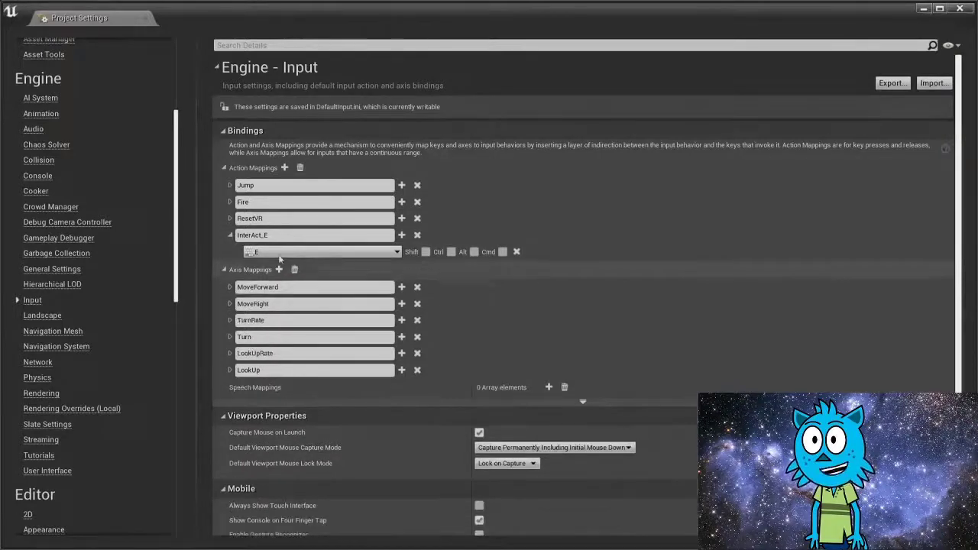
pyautogui.click(230, 236)
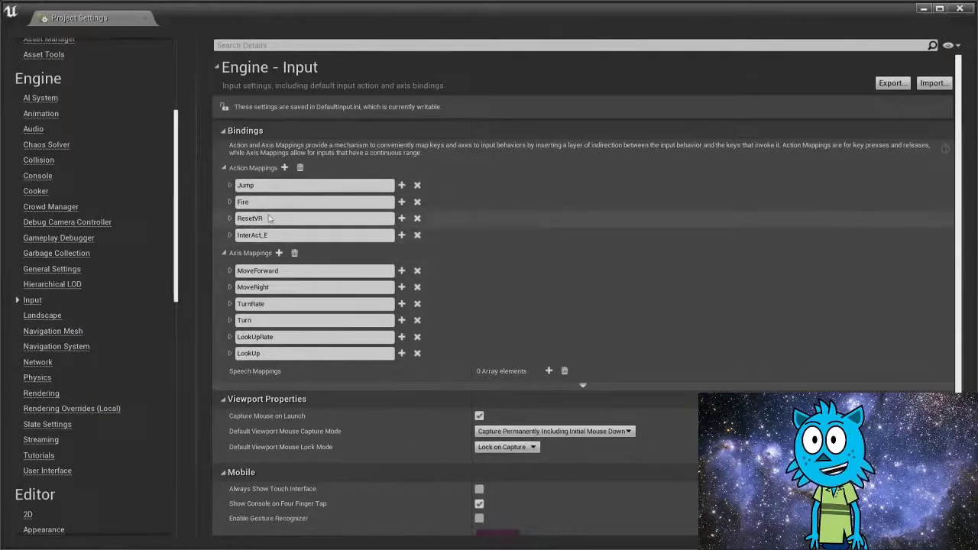
# Step: Leave the Project Settings and open the Level Blueprint for the current level
pyautogui.click(924, 9)
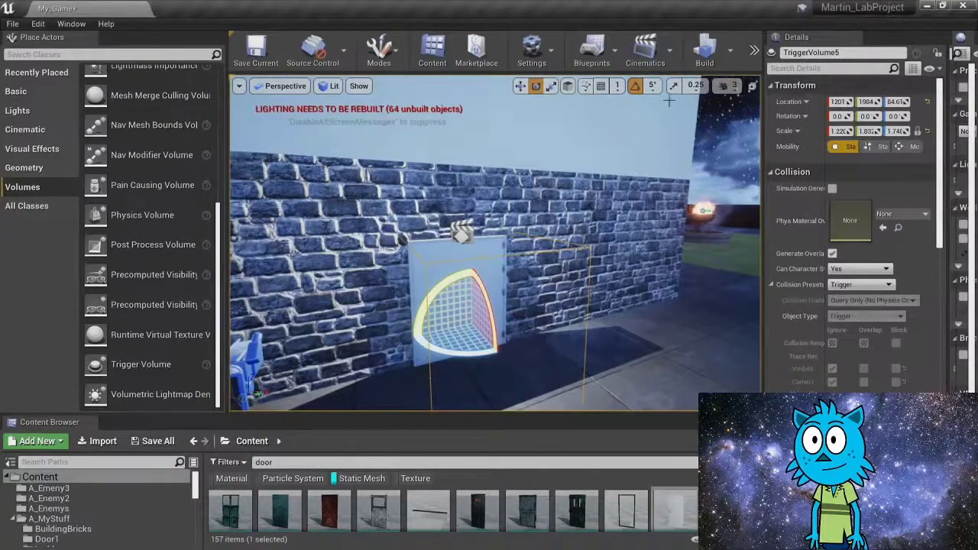
pyautogui.click(593, 50)
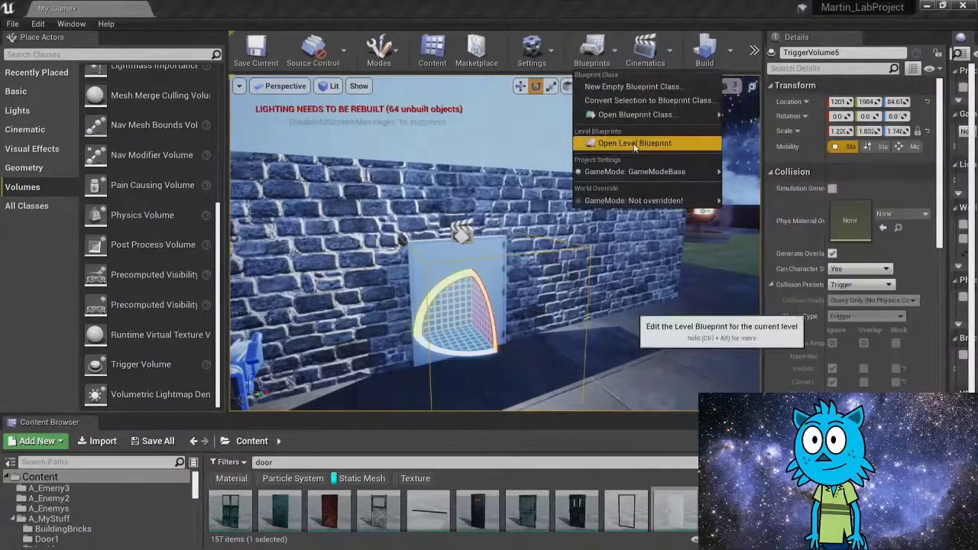
pyautogui.click(634, 144)
# Step: Move the TriggerVolume4 begin-overlap event and its Open Level node down to clear space beside the Door #1 comment group
pyautogui.scroll(-2, 433, 379)
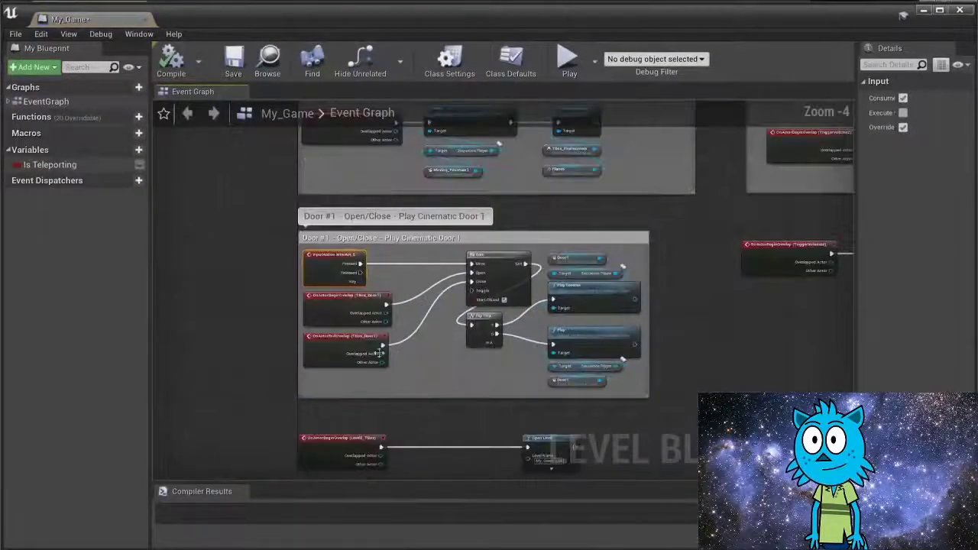
pyautogui.moveTo(361, 342); pyautogui.dragTo(203, 362, button='right')
pyautogui.moveTo(376, 291); pyautogui.dragTo(391, 273, button='right')
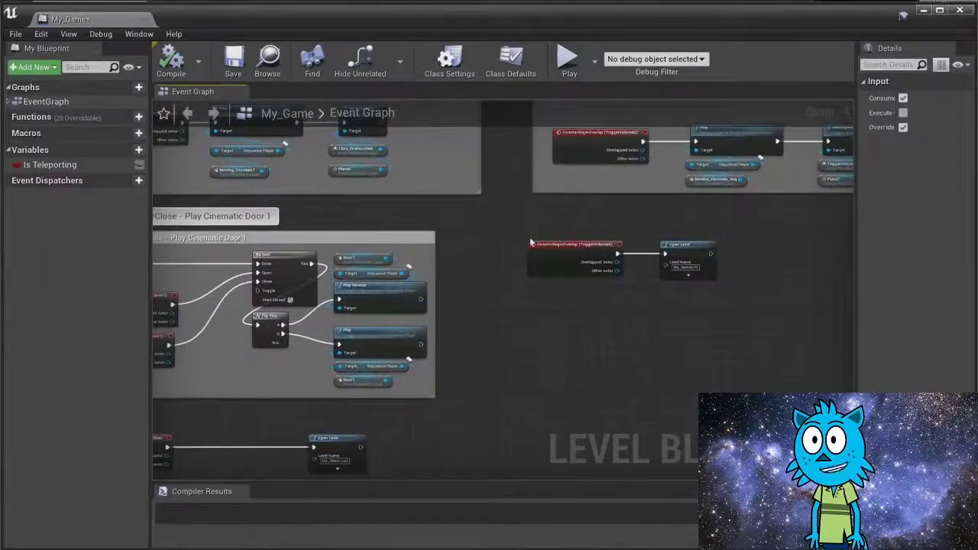
pyautogui.moveTo(531, 243); pyautogui.dragTo(756, 307)
pyautogui.scroll(2, 751, 304)
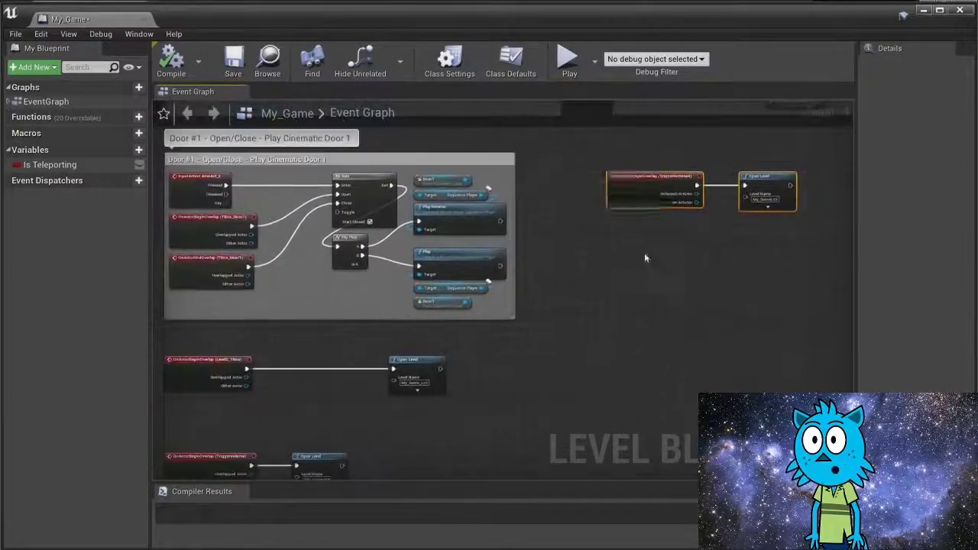
pyautogui.moveTo(650, 187); pyautogui.dragTo(552, 365)
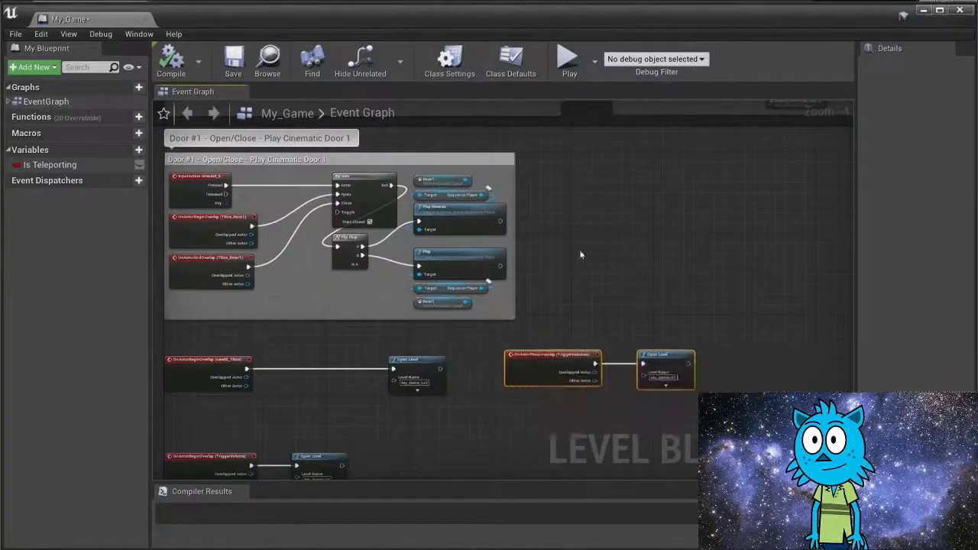
# Step: Add an On Actor Begin Overlap event for TriggerVolume5 in the empty graph area beside the Door #1 group
pyautogui.moveTo(586, 155); pyautogui.dragTo(524, 218, button='right')
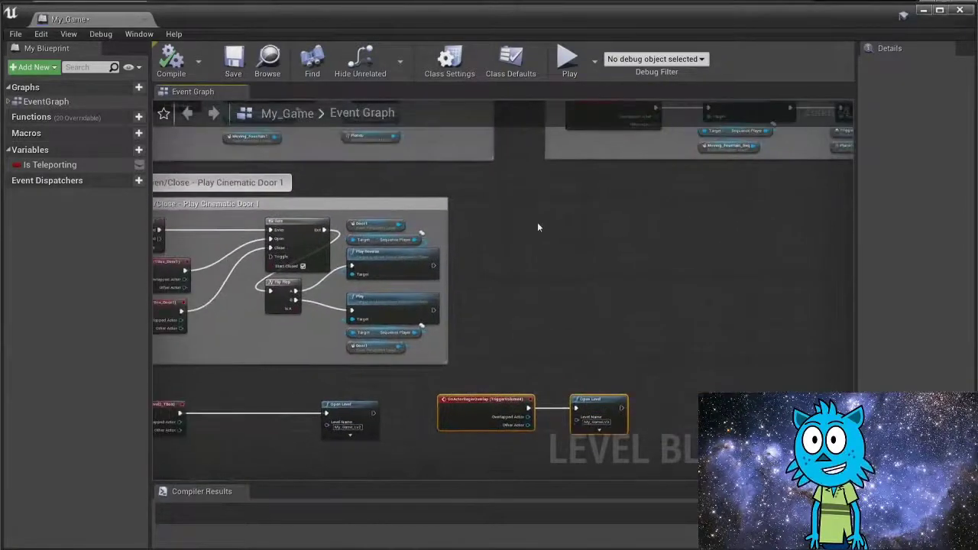
pyautogui.rightClick(604, 247)
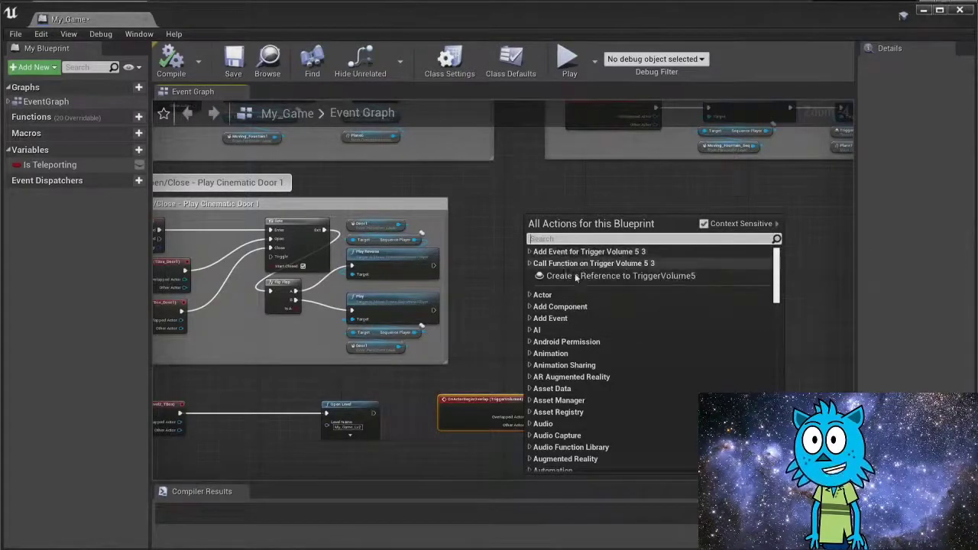
pyautogui.click(535, 253)
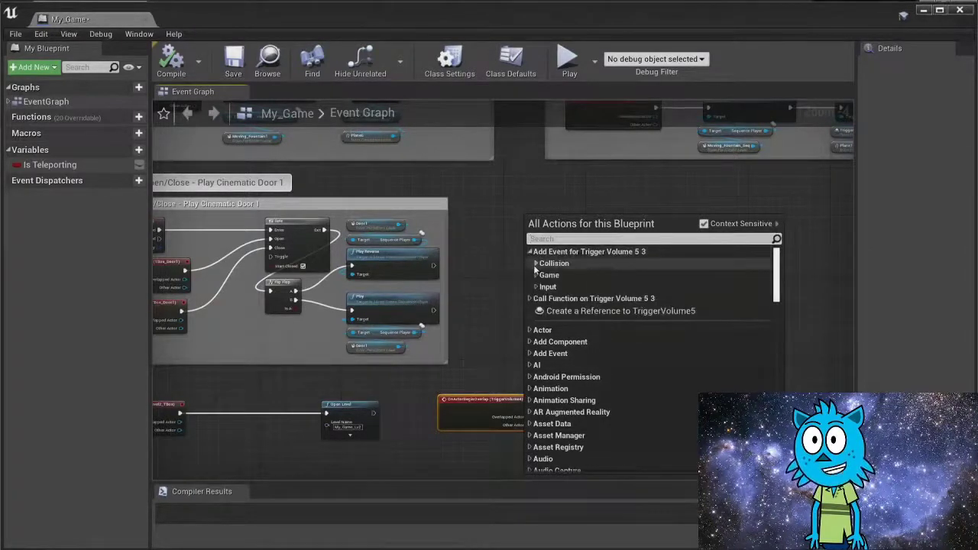
pyautogui.click(540, 264)
pyautogui.click(596, 276)
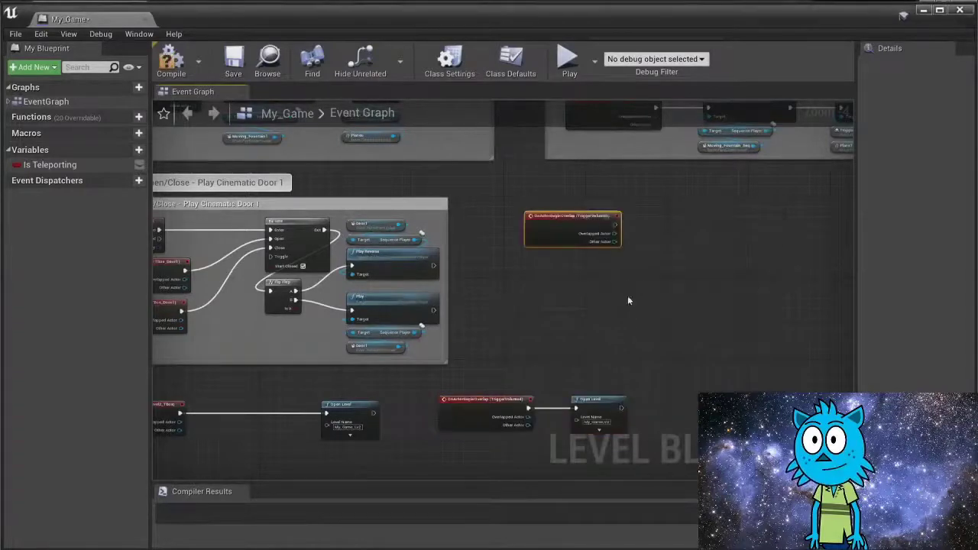
pyautogui.scroll(3, 541, 310)
pyautogui.scroll(1, 541, 315)
pyautogui.moveTo(573, 152); pyautogui.dragTo(563, 248)
# Step: Add an On Actor End Overlap event for TriggerVolume5 and align it directly beneath the begin-overlap event
pyautogui.moveTo(554, 336); pyautogui.dragTo(513, 294, button='right')
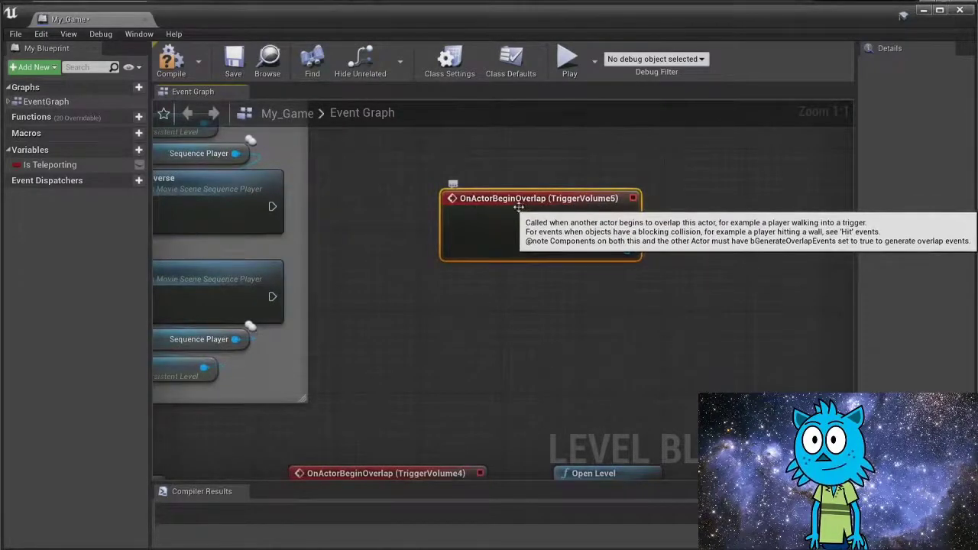
pyautogui.rightClick(559, 322)
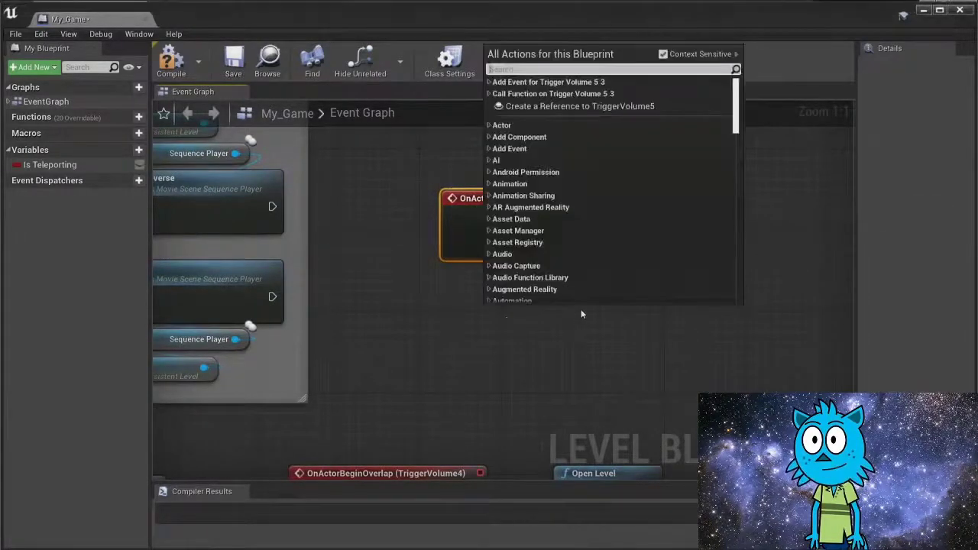
pyautogui.click(490, 82)
pyautogui.click(496, 93)
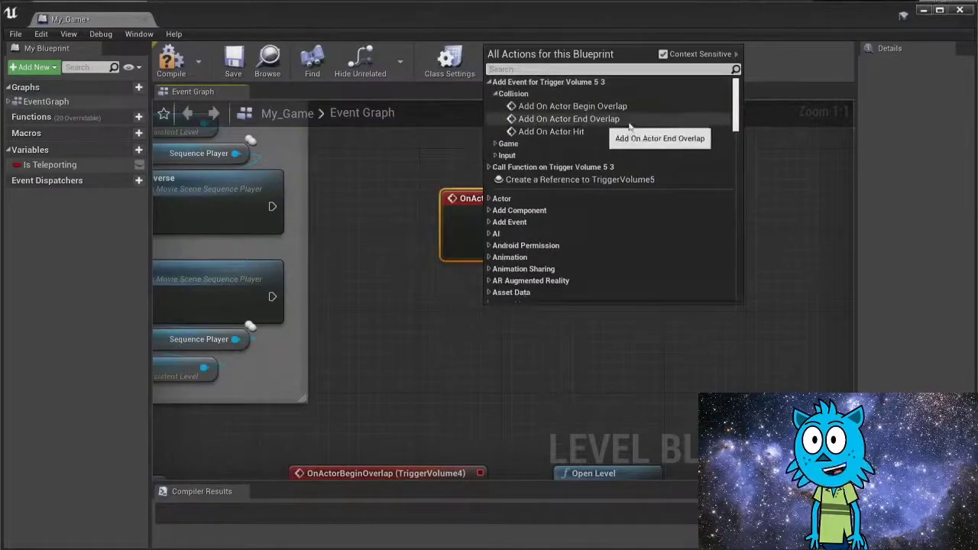
pyautogui.click(596, 121)
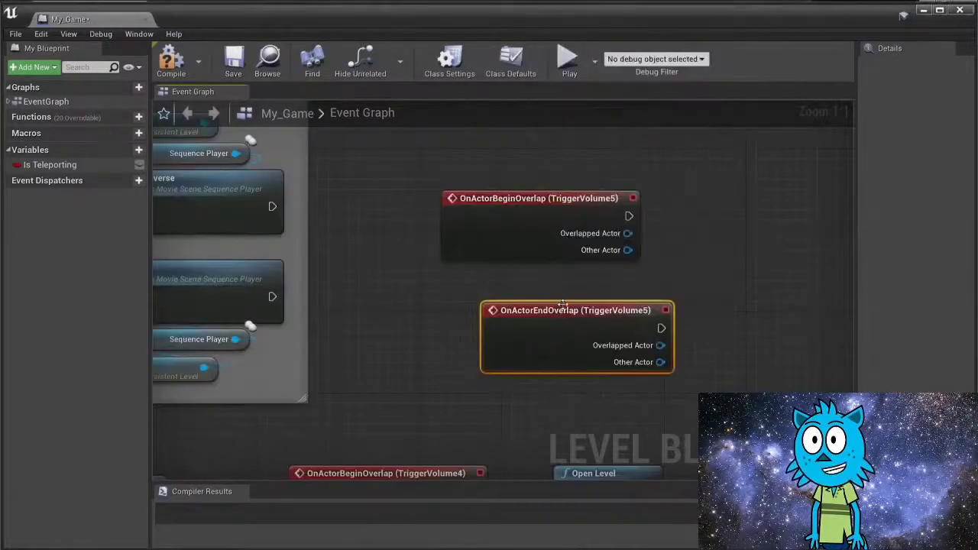
pyautogui.moveTo(539, 309); pyautogui.dragTo(516, 295)
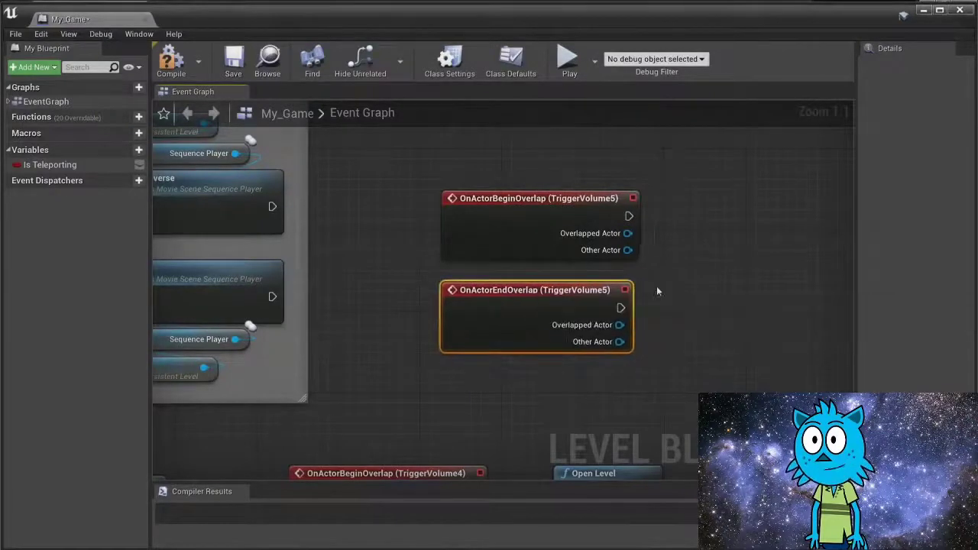
# Step: Add an InterAct_E input action event and align it directly above the TriggerVolume5 begin-overlap event
pyautogui.moveTo(656, 285); pyautogui.dragTo(819, 300, button='right')
pyautogui.scroll(-3, 623, 317)
pyautogui.moveTo(647, 217); pyautogui.dragTo(613, 215, button='right')
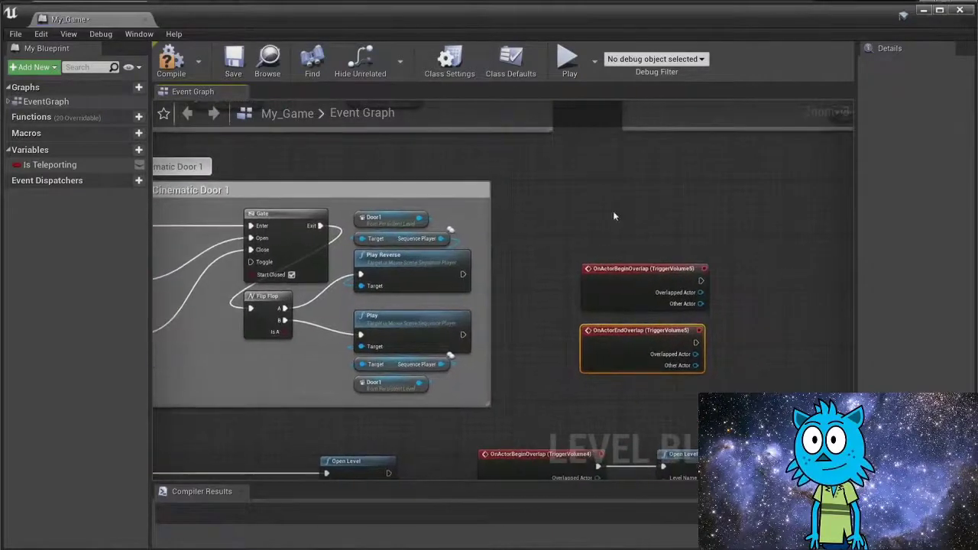
pyautogui.rightClick(613, 217)
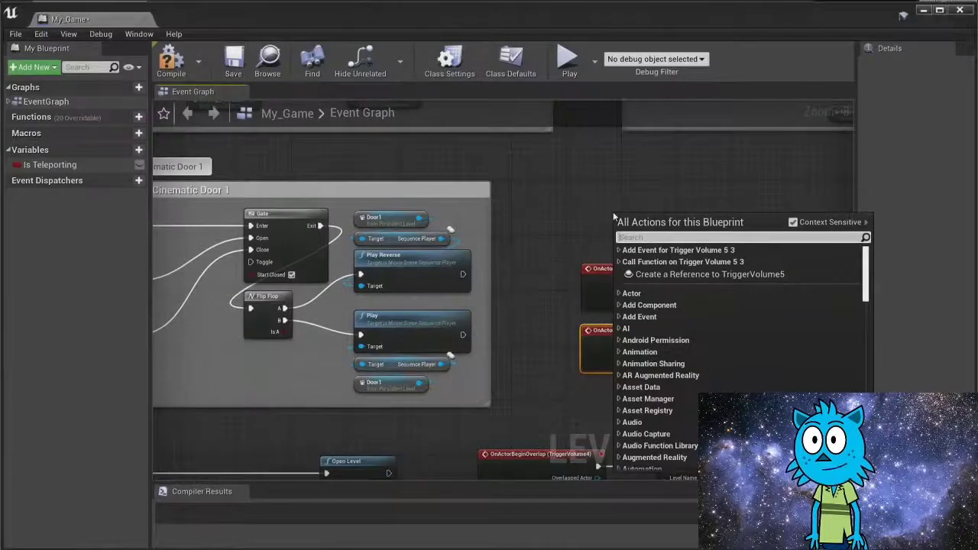
pyautogui.write('inter')
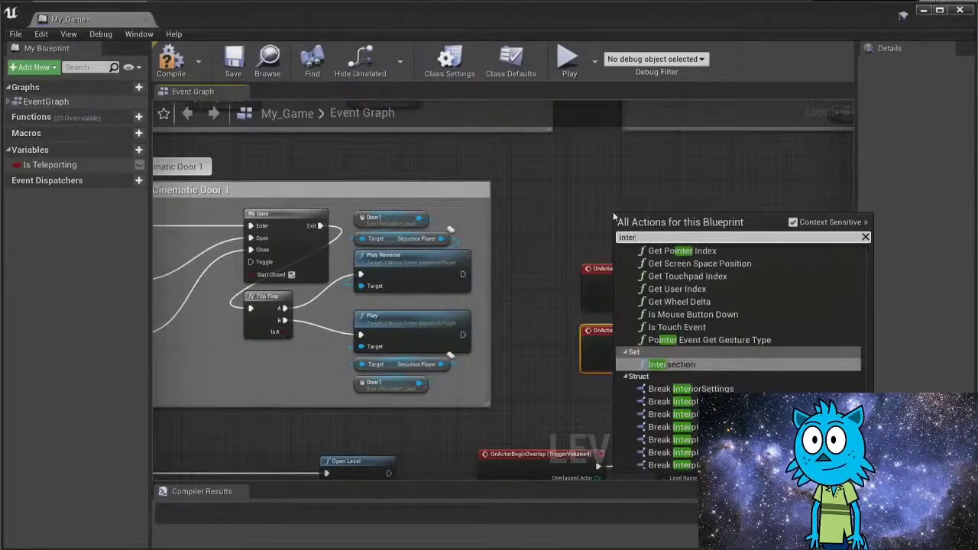
pyautogui.press('BackSpace')
pyautogui.write('ract')
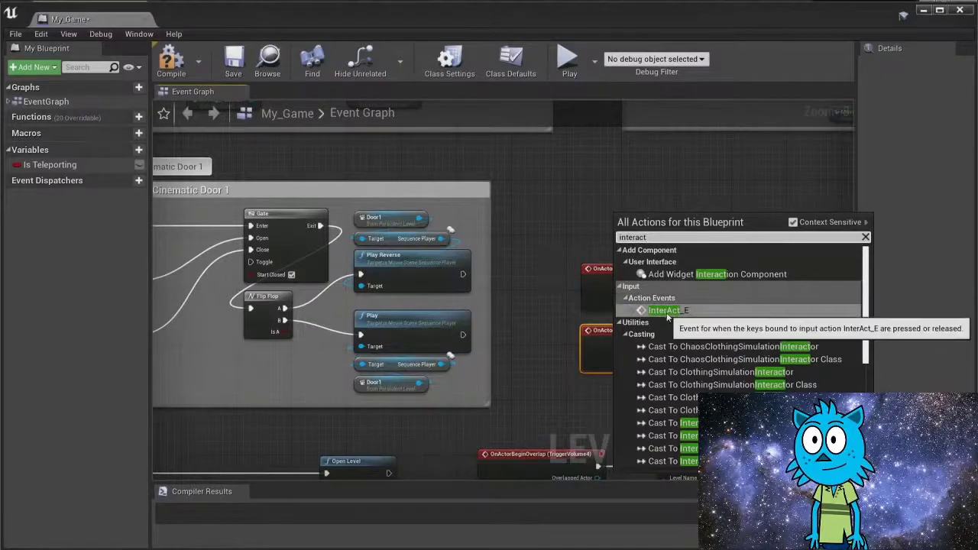
pyautogui.click(666, 311)
pyautogui.moveTo(670, 221); pyautogui.dragTo(632, 208)
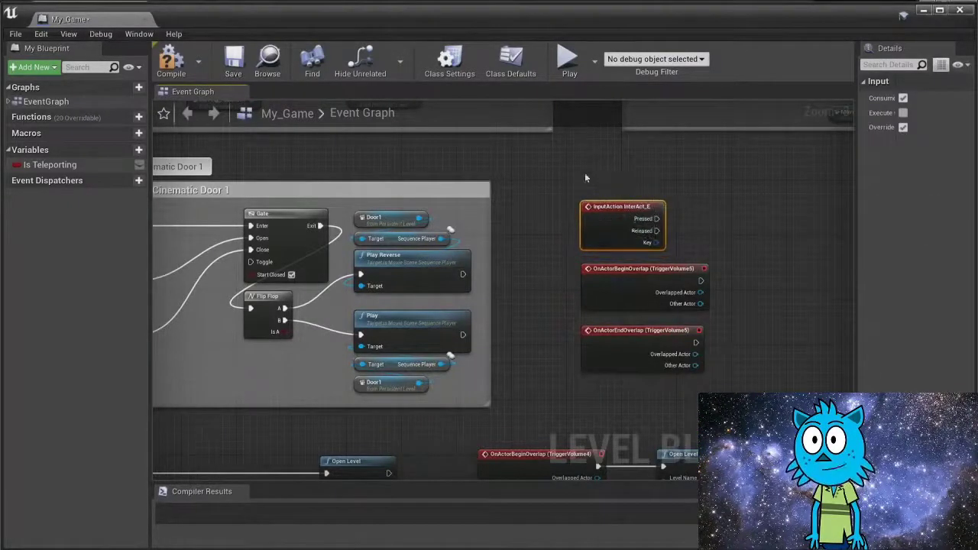
# Step: Add a Gate node fed into Enter by the Pressed output of the new InterAct_E event
pyautogui.moveTo(686, 227); pyautogui.dragTo(589, 227, button='right')
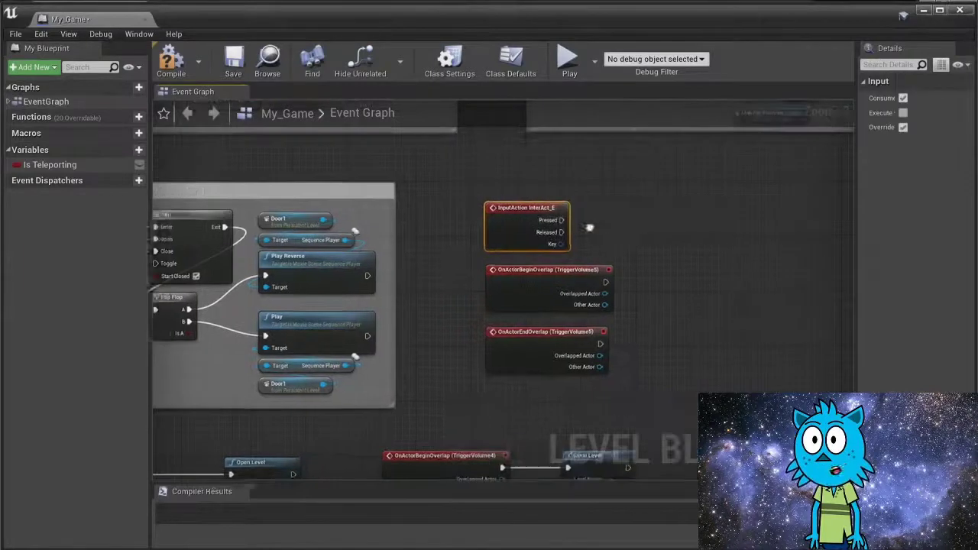
pyautogui.moveTo(658, 239); pyautogui.dragTo(488, 161, button='right')
pyautogui.click(324, 192)
pyautogui.scroll(2, 575, 227)
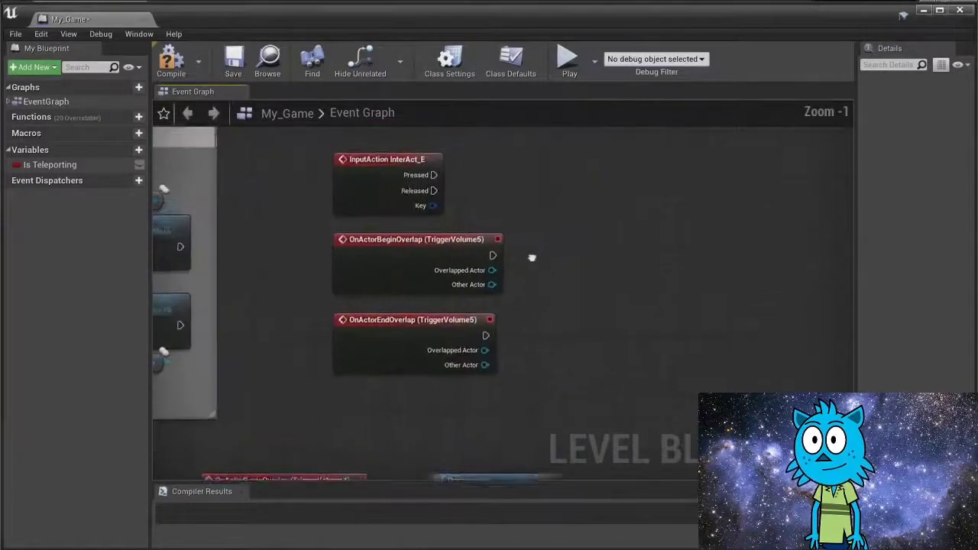
pyautogui.moveTo(396, 182); pyautogui.dragTo(664, 202)
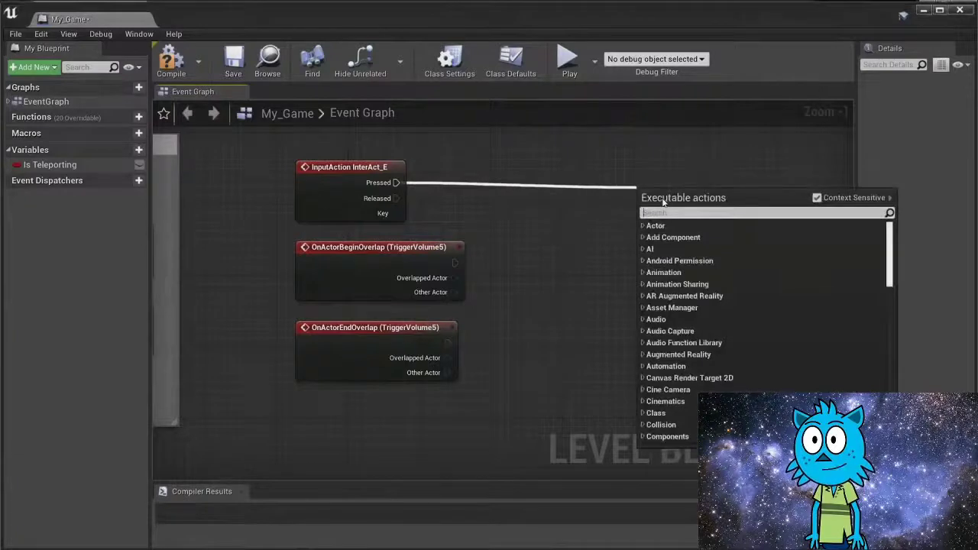
pyautogui.write('gate')
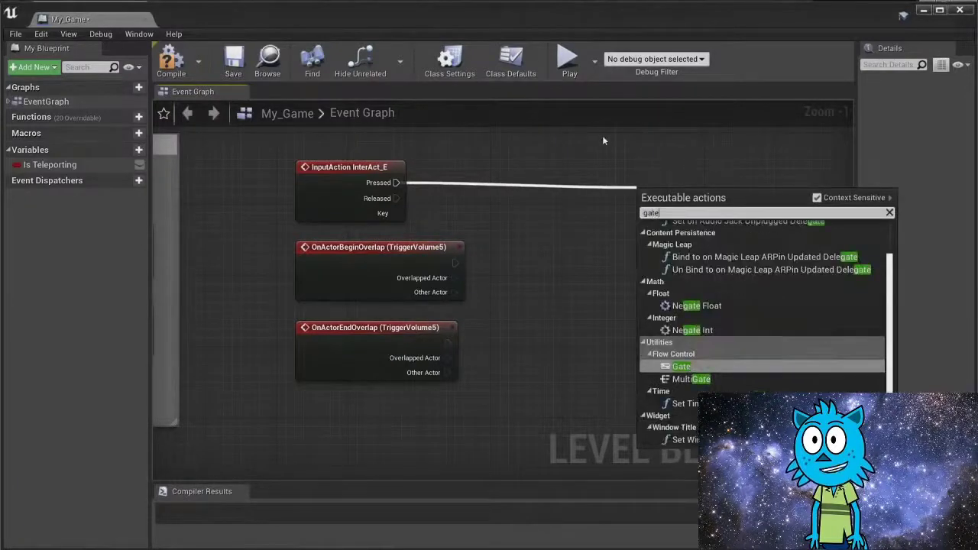
pyautogui.click(679, 366)
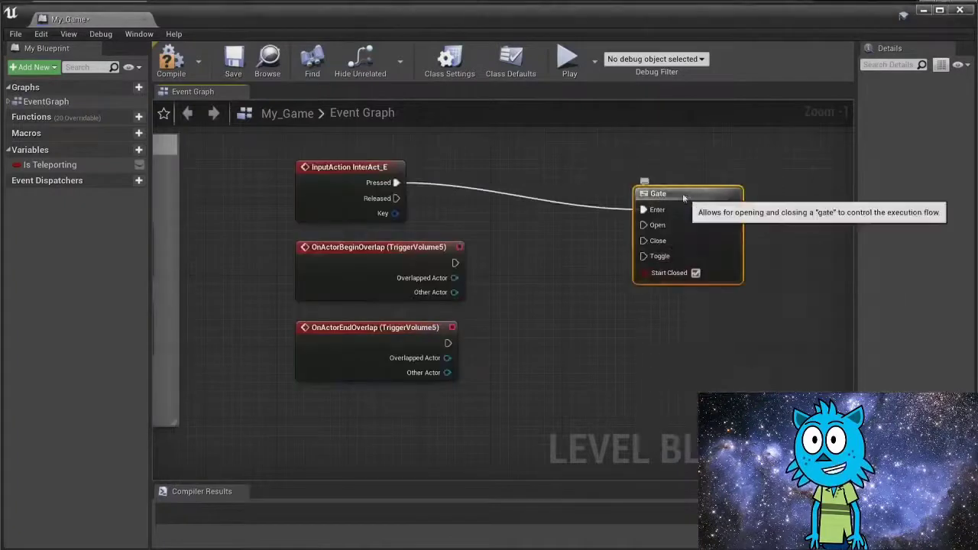
pyautogui.moveTo(684, 198); pyautogui.dragTo(661, 174)
# Step: Wire the TriggerVolume5 begin-overlap event to the Gate's Open and the end-overlap event to its Close, levelling the Gate with InterAct_E
pyautogui.moveTo(455, 264); pyautogui.dragTo(617, 207)
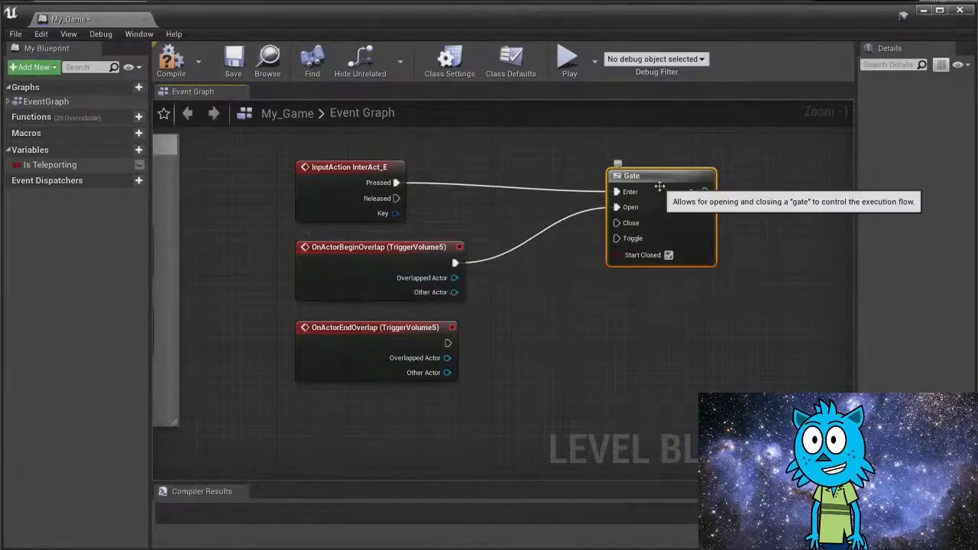
pyautogui.moveTo(623, 176); pyautogui.dragTo(633, 167)
pyautogui.moveTo(448, 343); pyautogui.dragTo(625, 214)
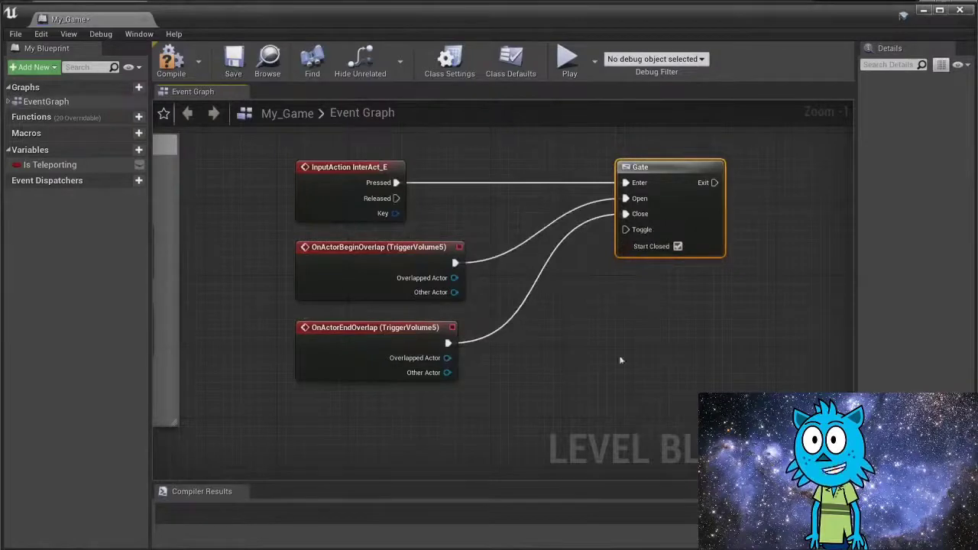
# Step: Following the Door 1 logic, add a Flip Flop node driven by the new Gate's Exit and align it beside the Gate
pyautogui.moveTo(623, 360); pyautogui.dragTo(590, 369, button='right')
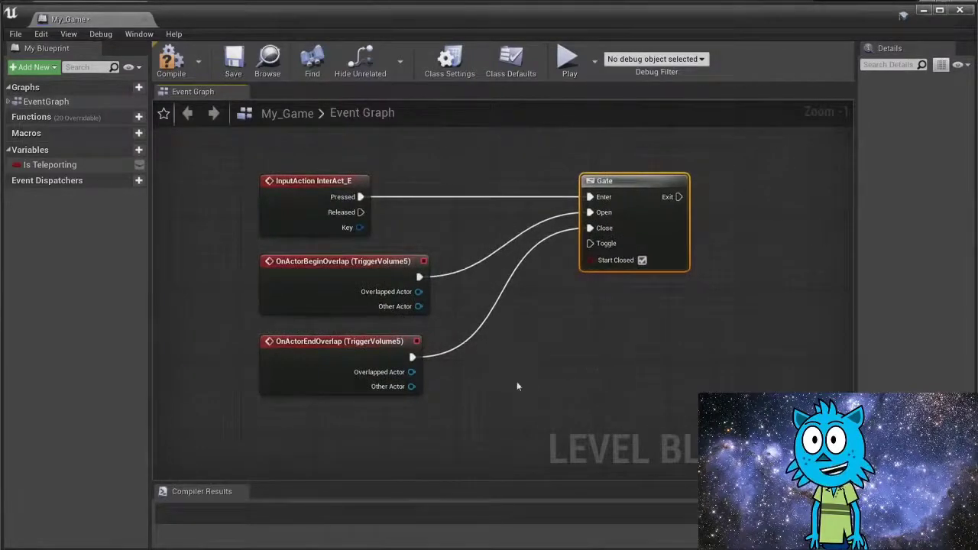
pyautogui.moveTo(329, 381); pyautogui.dragTo(647, 366, button='right')
pyautogui.moveTo(526, 393); pyautogui.dragTo(783, 397, button='right')
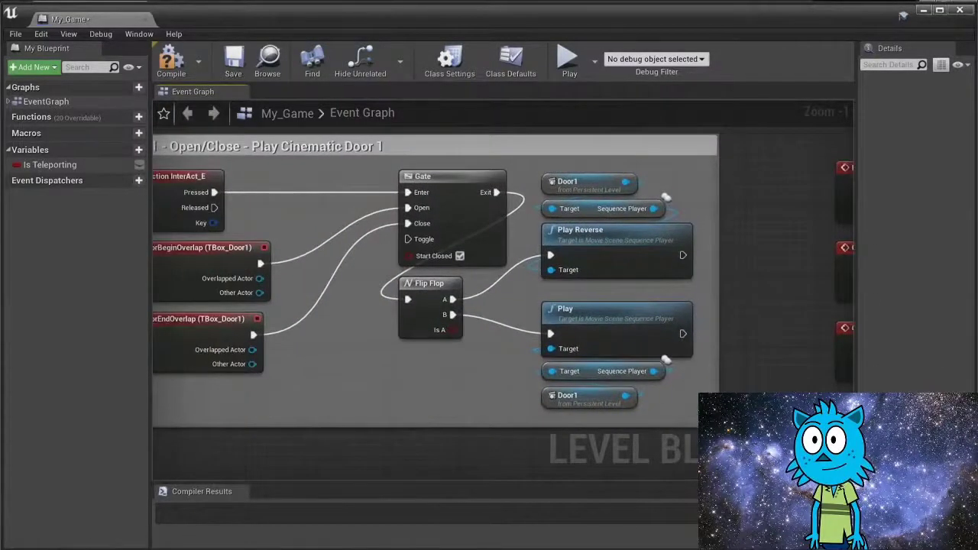
pyautogui.moveTo(905, 372); pyautogui.dragTo(378, 350, button='right')
pyautogui.moveTo(627, 304); pyautogui.dragTo(851, 332, button='right')
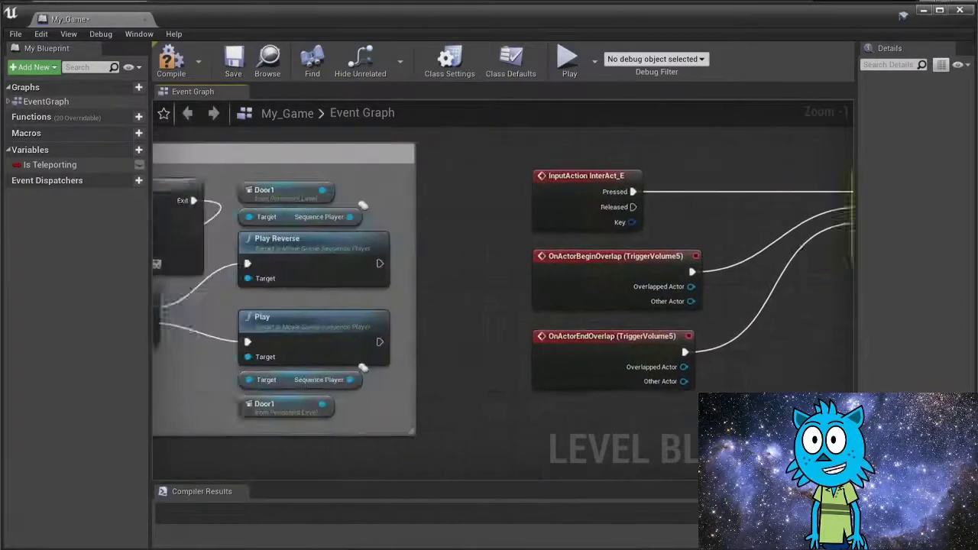
pyautogui.moveTo(505, 321); pyautogui.dragTo(661, 321, button='right')
pyautogui.moveTo(977, 330); pyautogui.dragTo(486, 310, button='right')
pyautogui.moveTo(562, 172); pyautogui.dragTo(641, 229)
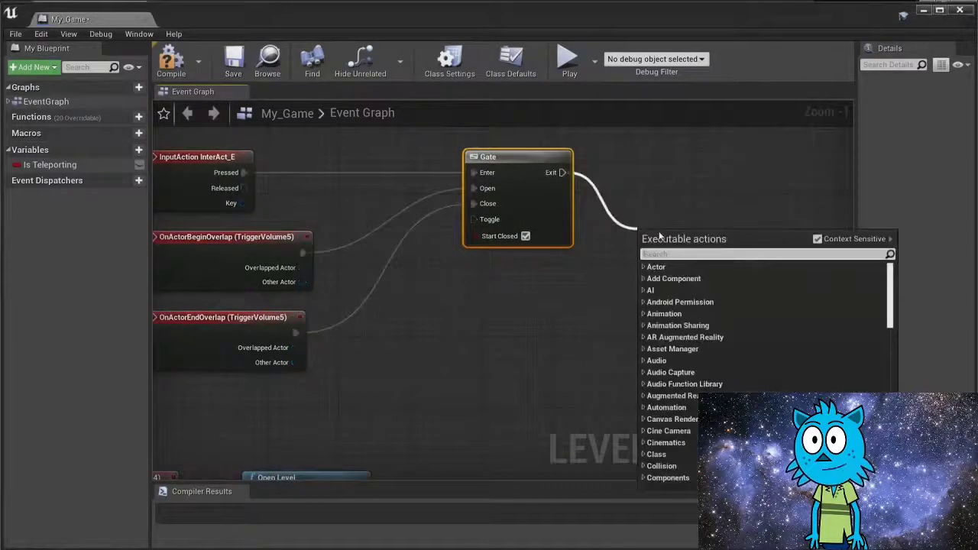
pyautogui.write('flip flop')
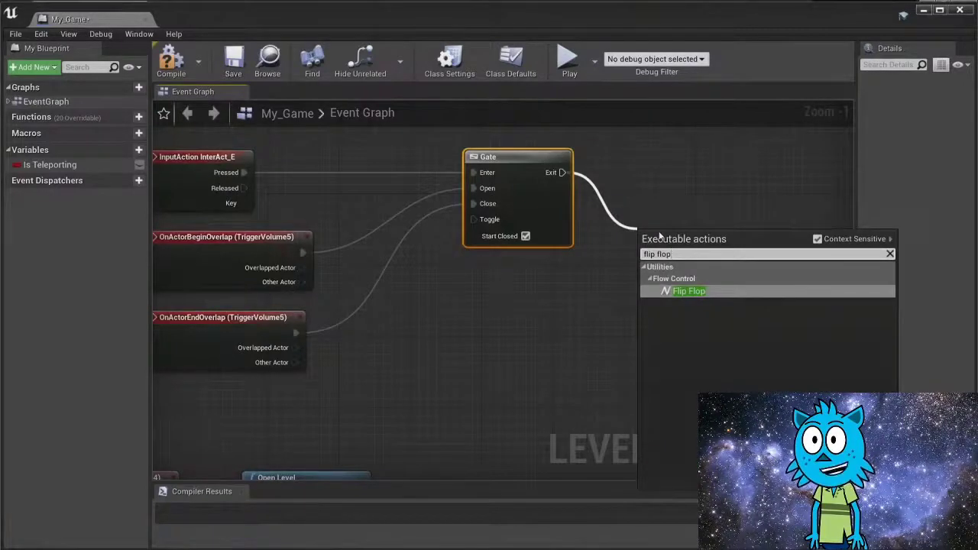
pyautogui.click(687, 291)
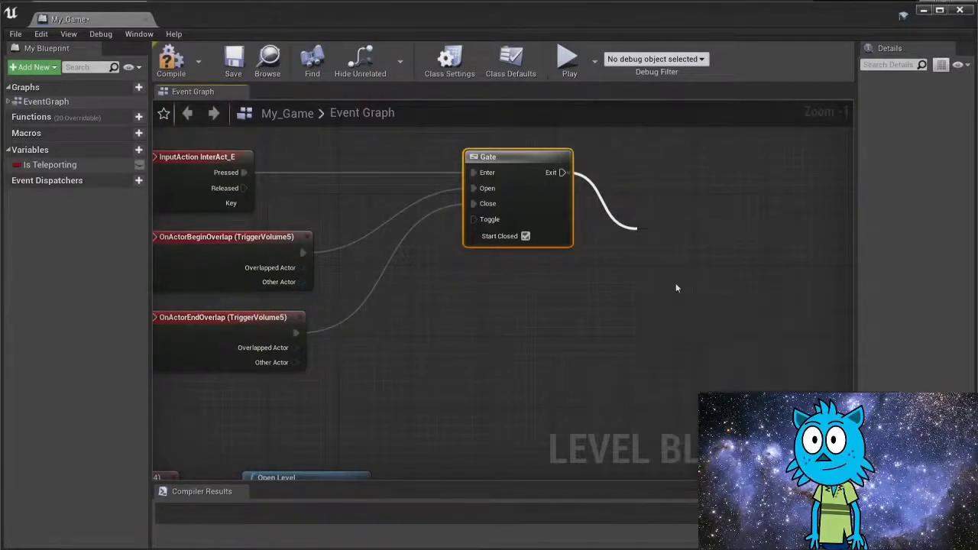
pyautogui.moveTo(650, 262); pyautogui.dragTo(572, 306, button='right')
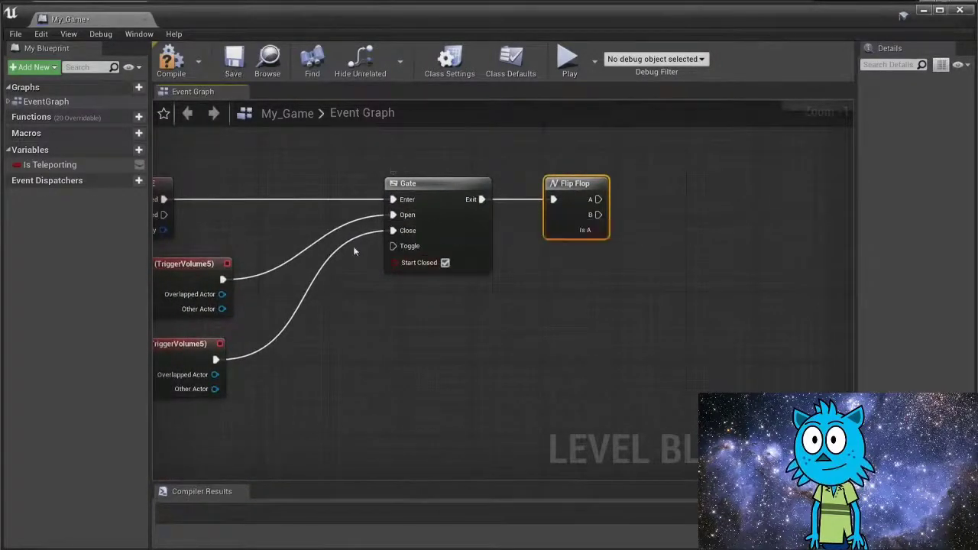
# Step: Move the Gate and Flip Flop nodes together closer to the three event nodes and slightly lower
pyautogui.moveTo(603, 327); pyautogui.dragTo(514, 342, button='right')
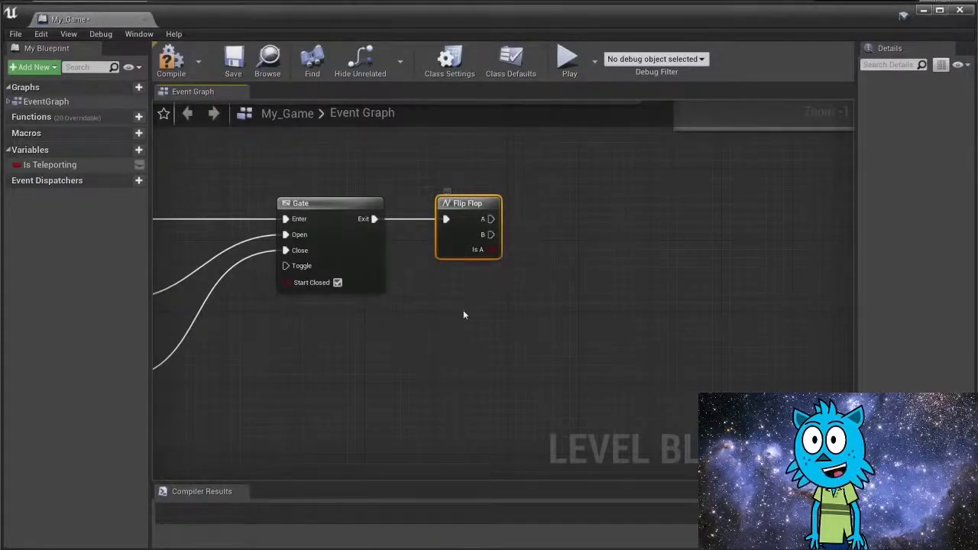
pyautogui.moveTo(463, 314); pyautogui.dragTo(607, 287, button='right')
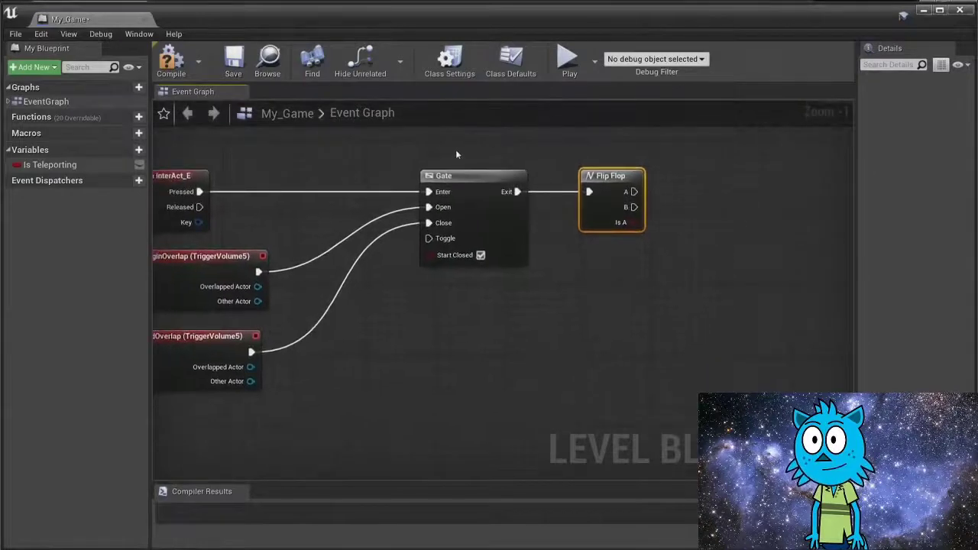
pyautogui.moveTo(456, 155); pyautogui.dragTo(615, 241)
pyautogui.moveTo(593, 188); pyautogui.dragTo(512, 233)
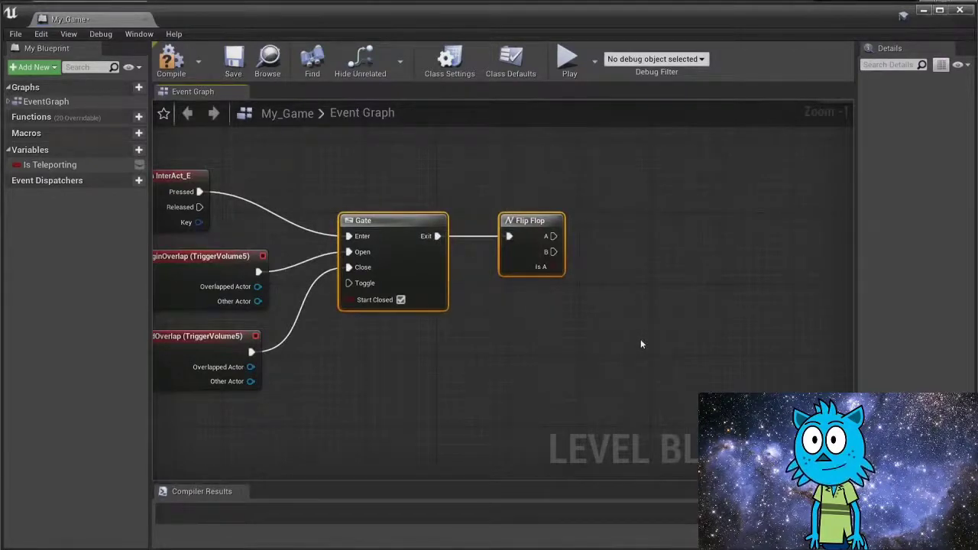
# Step: With context-sensitive filtering off, add the Movie Scene Sequence Player's Play node on the Flip Flop's A output and align it
pyautogui.moveTo(665, 301); pyautogui.dragTo(537, 302, button='right')
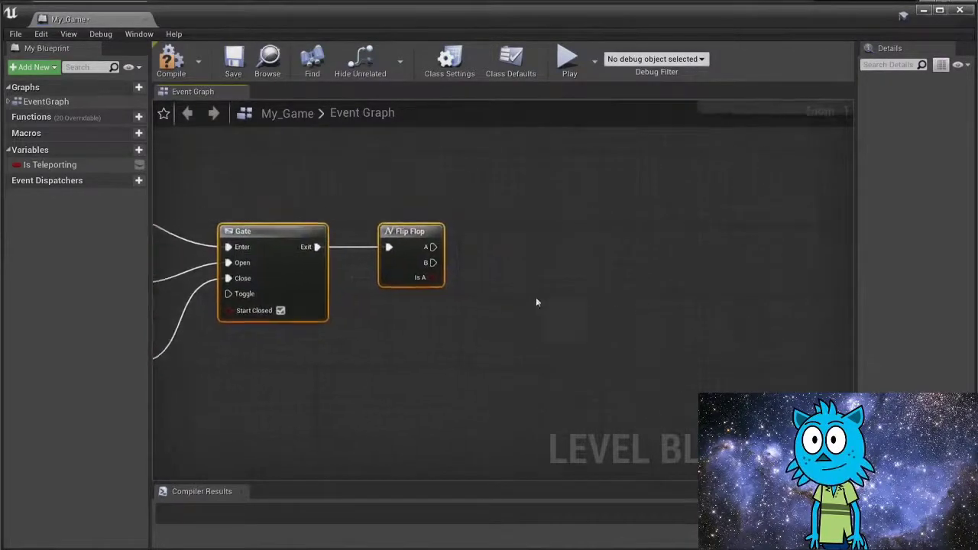
pyautogui.moveTo(431, 247); pyautogui.dragTo(520, 244)
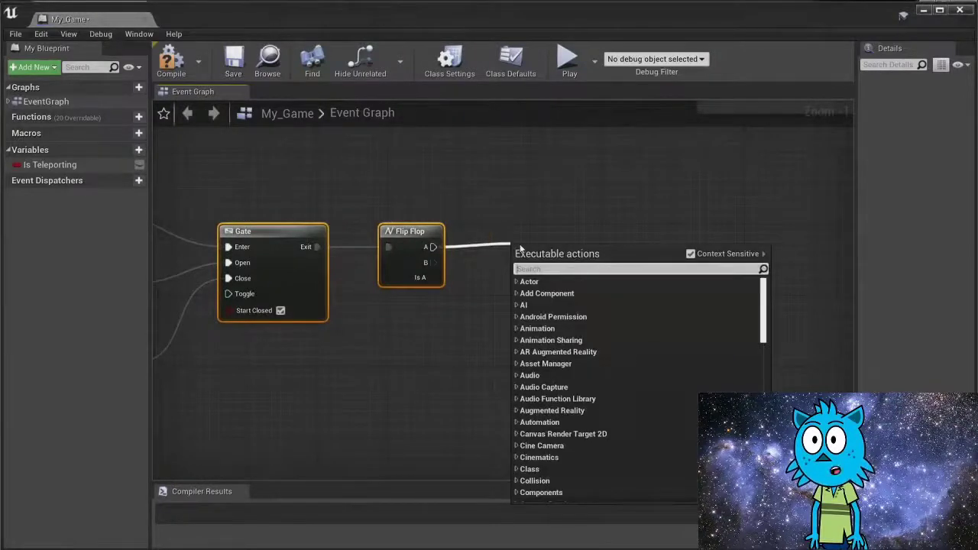
pyautogui.write('cin')
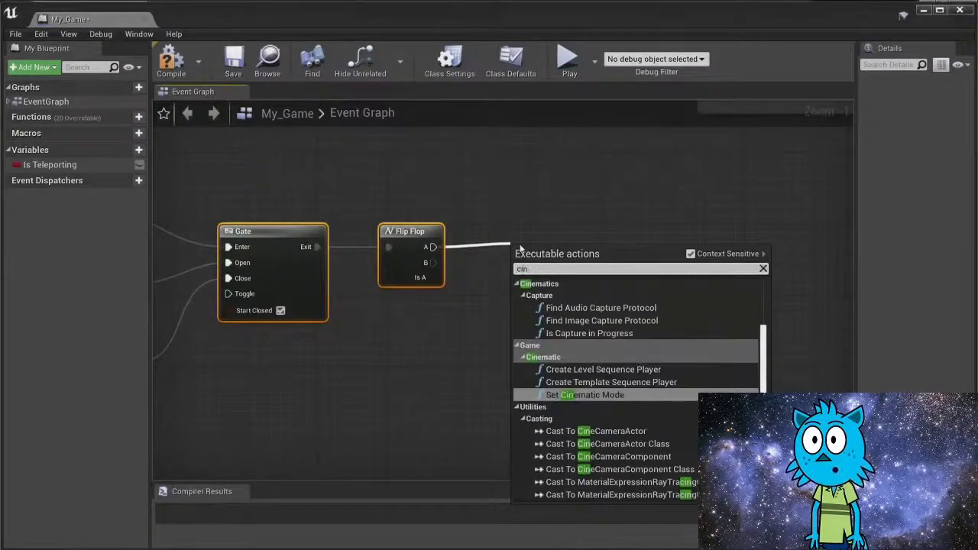
pyautogui.write('e pl')
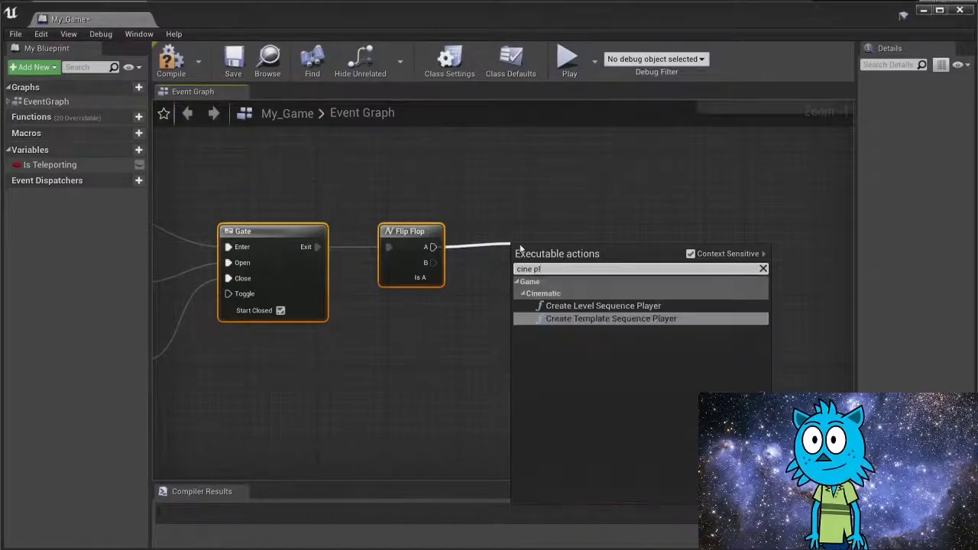
pyautogui.write('ay')
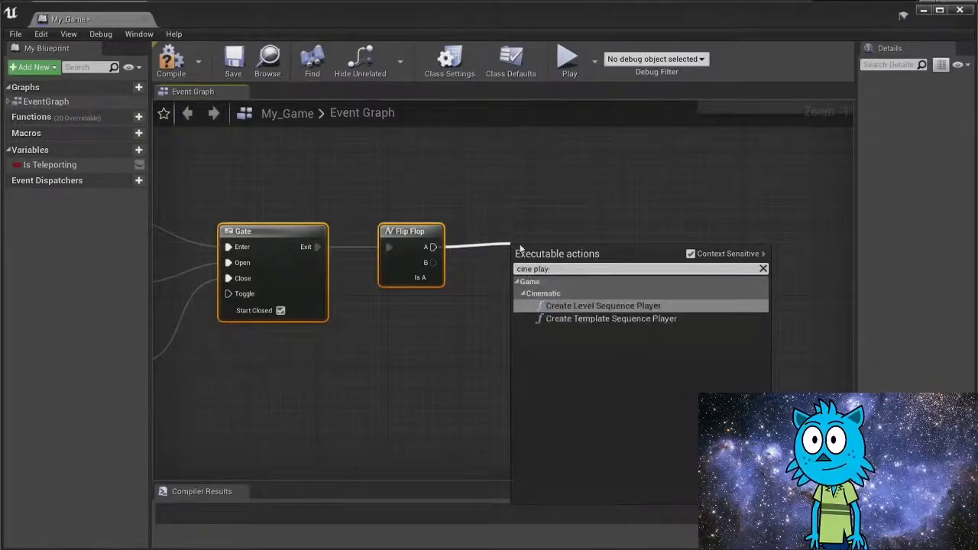
pyautogui.click(715, 254)
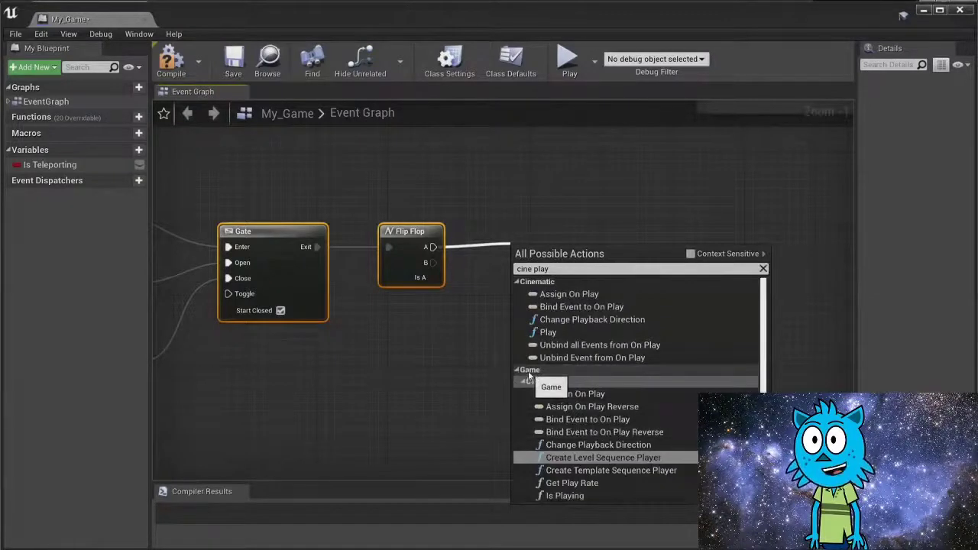
pyautogui.scroll(-3, 589, 455)
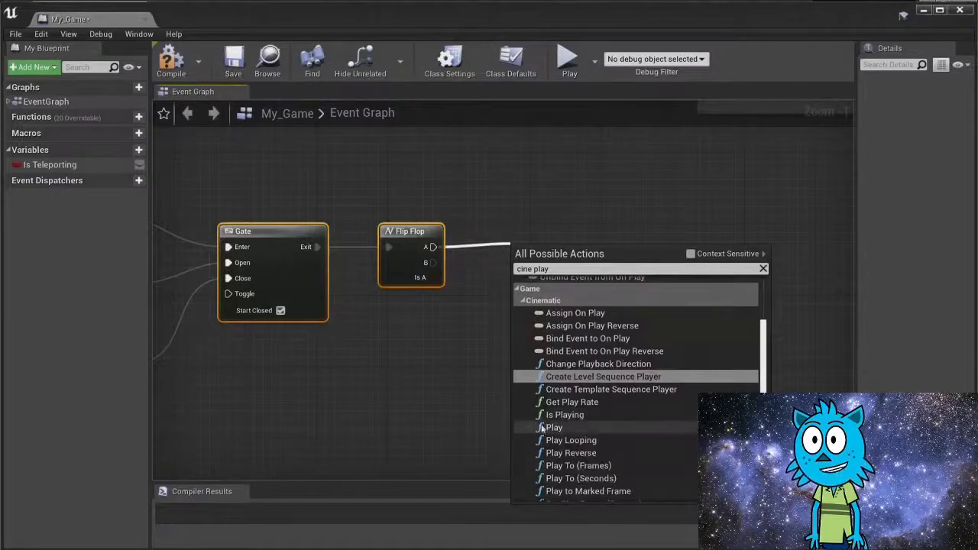
pyautogui.click(554, 428)
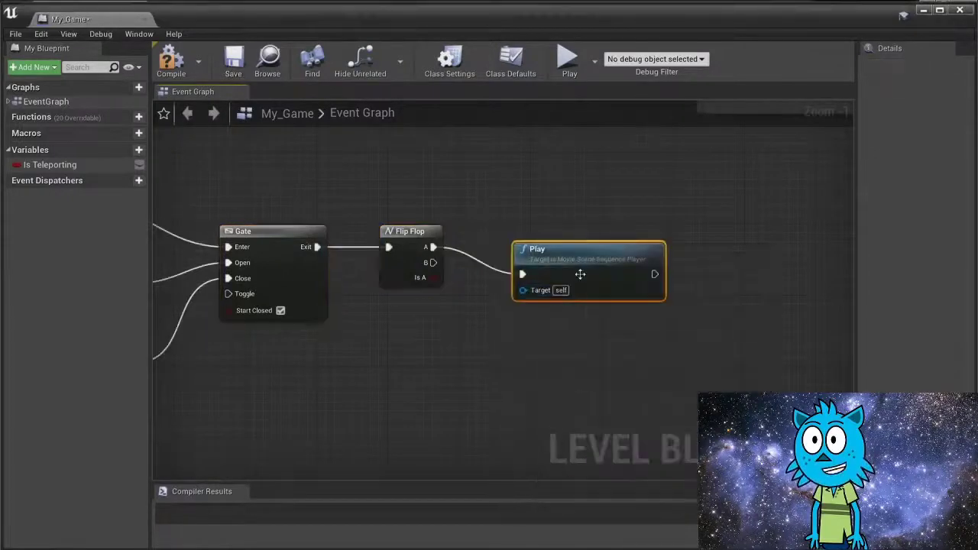
pyautogui.moveTo(591, 247); pyautogui.dragTo(599, 222)
# Step: Add the Movie Scene Sequence Player's Play Reverse node on the Flip Flop's B output and align it beneath Play
pyautogui.moveTo(514, 316); pyautogui.dragTo(463, 326, button='right')
pyautogui.moveTo(380, 273); pyautogui.dragTo(435, 332)
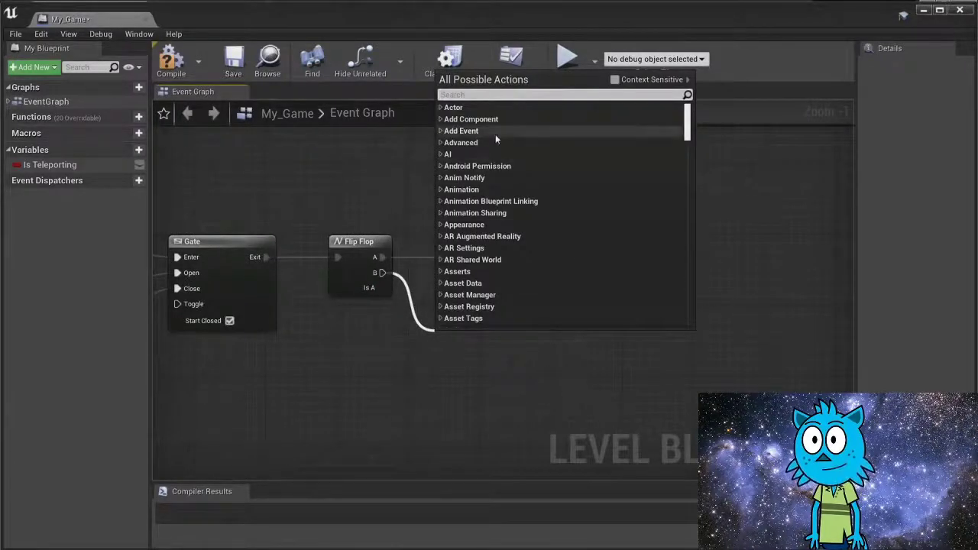
pyautogui.write('cine')
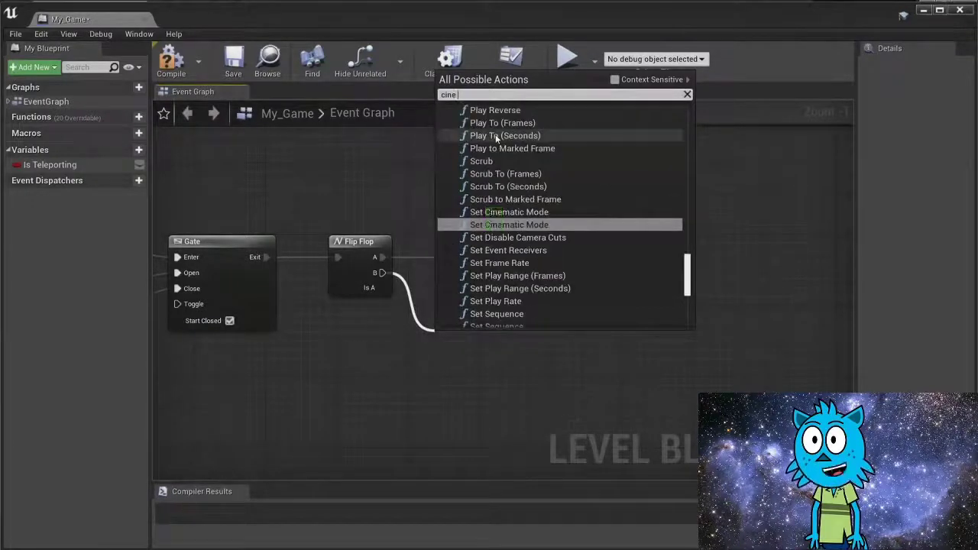
pyautogui.write(' play')
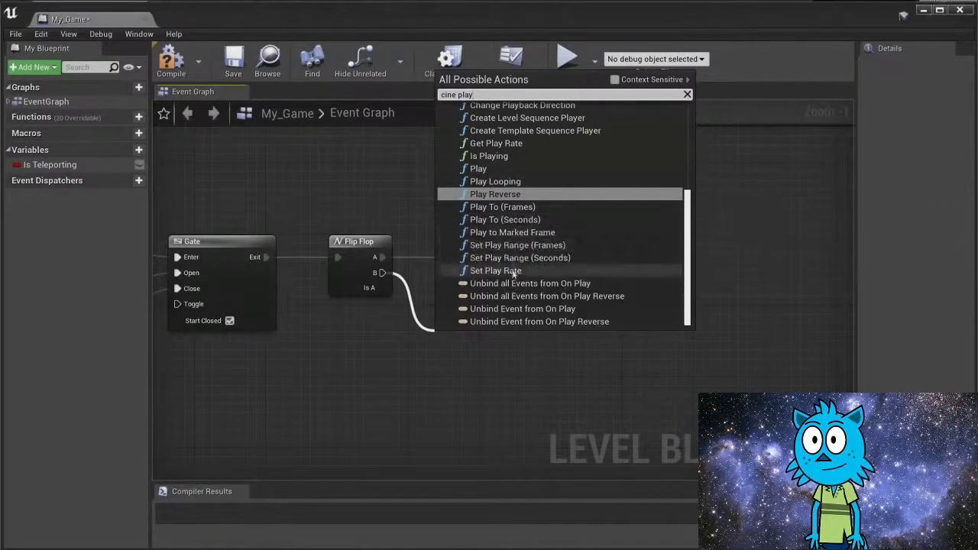
pyautogui.click(504, 195)
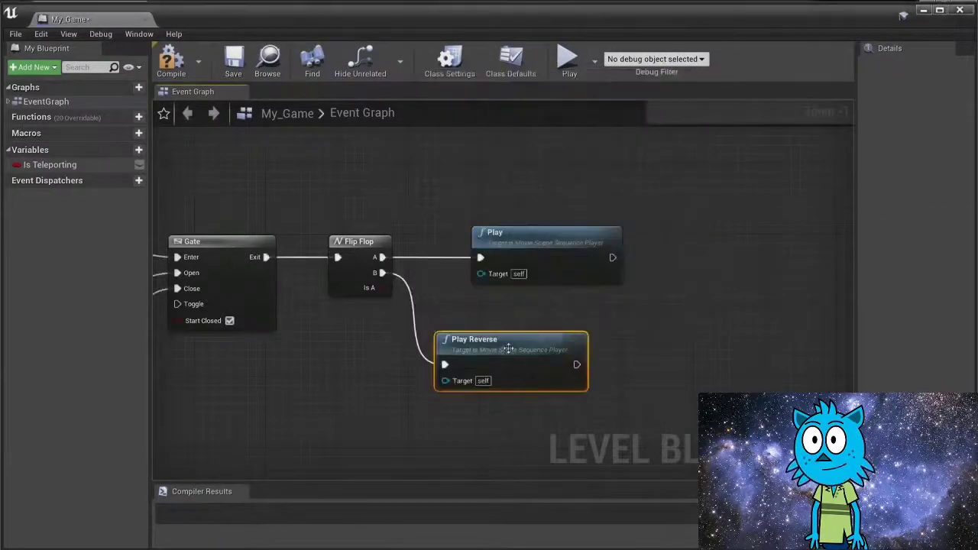
pyautogui.moveTo(511, 344); pyautogui.dragTo(545, 335)
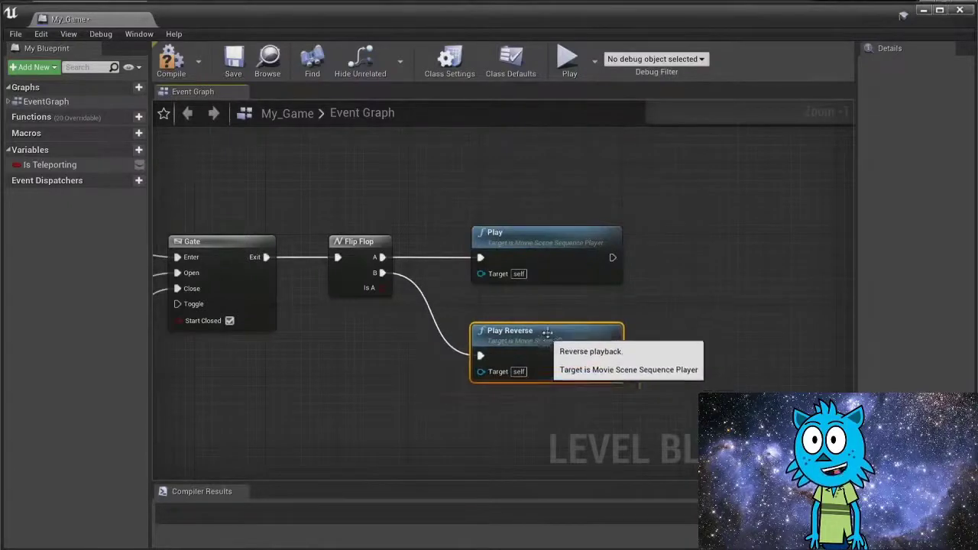
# Step: Select the Door2 level sequence actor above the brick building's door in the level, then return to the Level Blueprint
pyautogui.scroll(1, 545, 333)
pyautogui.moveTo(579, 309); pyautogui.dragTo(542, 315, button='right')
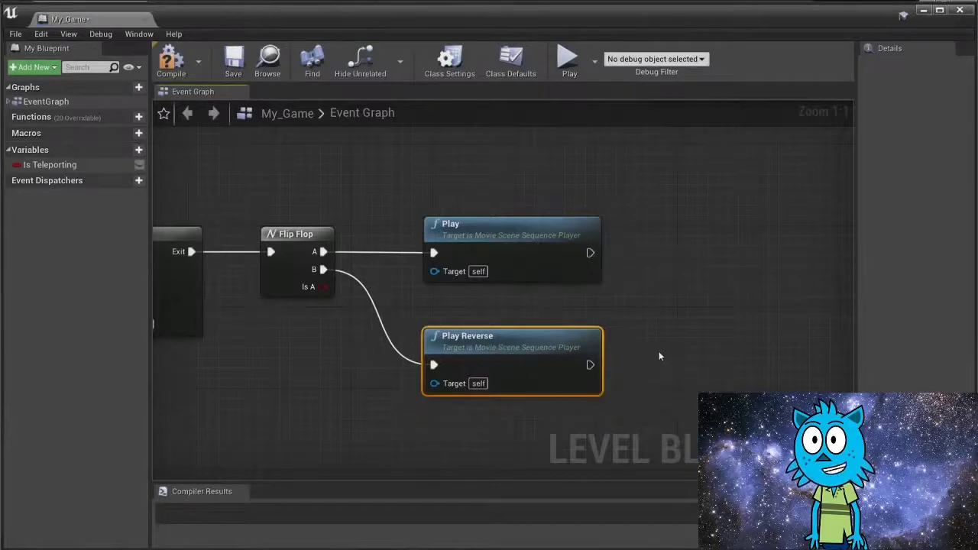
pyautogui.moveTo(659, 351); pyautogui.dragTo(708, 332, button='right')
pyautogui.moveTo(408, 372); pyautogui.dragTo(384, 340, button='right')
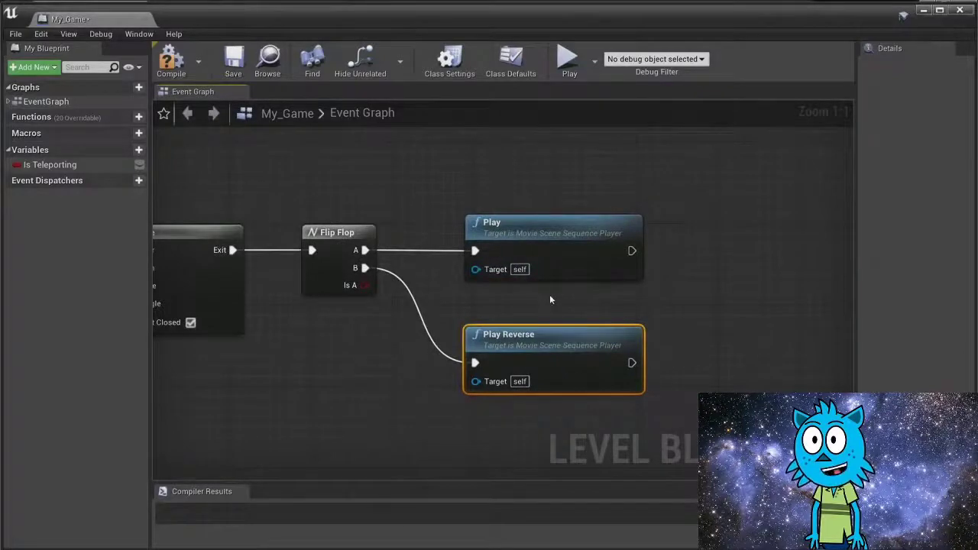
pyautogui.moveTo(904, 34); pyautogui.dragTo(900, 387)
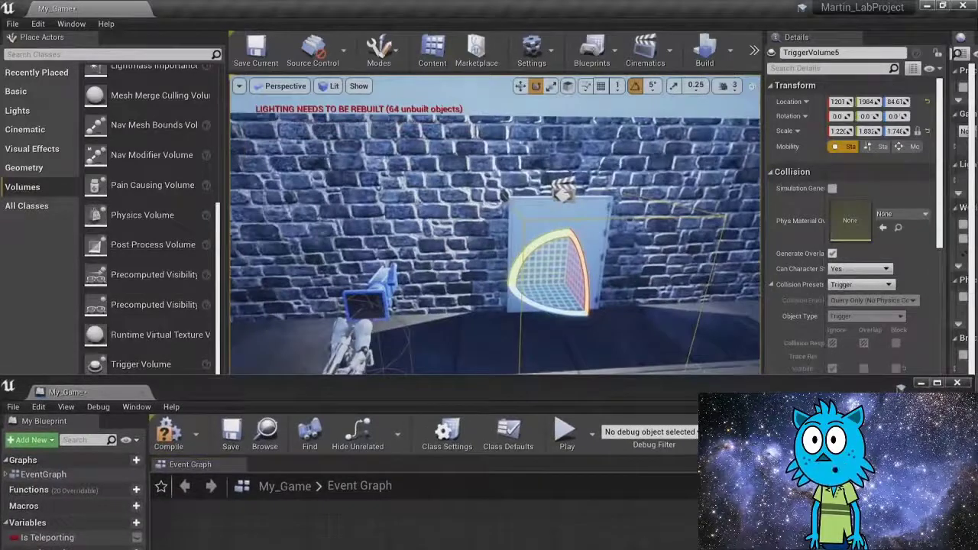
pyautogui.click(569, 192)
pyautogui.moveTo(499, 157); pyautogui.dragTo(538, 160, button='right')
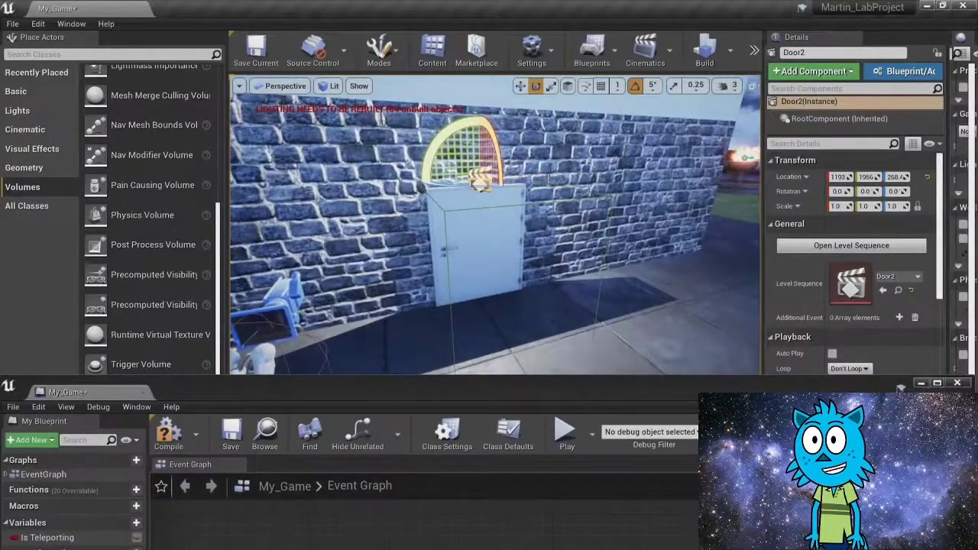
pyautogui.moveTo(577, 368); pyautogui.dragTo(544, 298, button='right')
pyautogui.moveTo(574, 390); pyautogui.dragTo(576, 92)
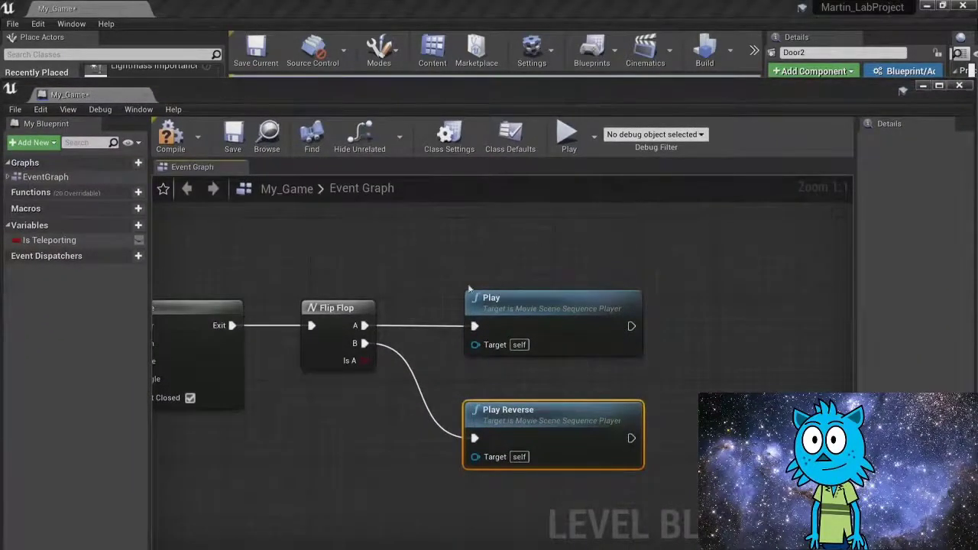
# Step: With context-sensitive filtering on, create a reference to Door2 in the graph and place it above the Play node
pyautogui.rightClick(394, 267)
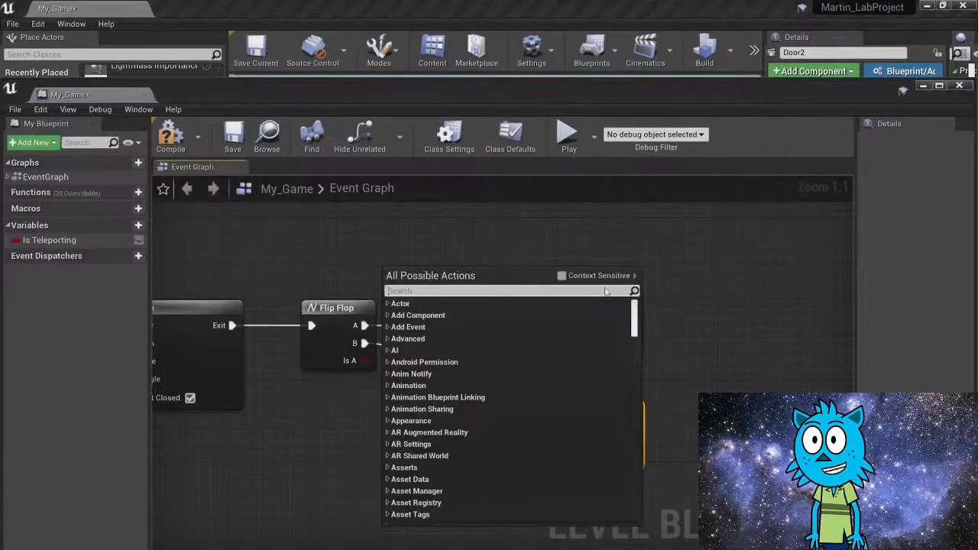
pyautogui.click(563, 275)
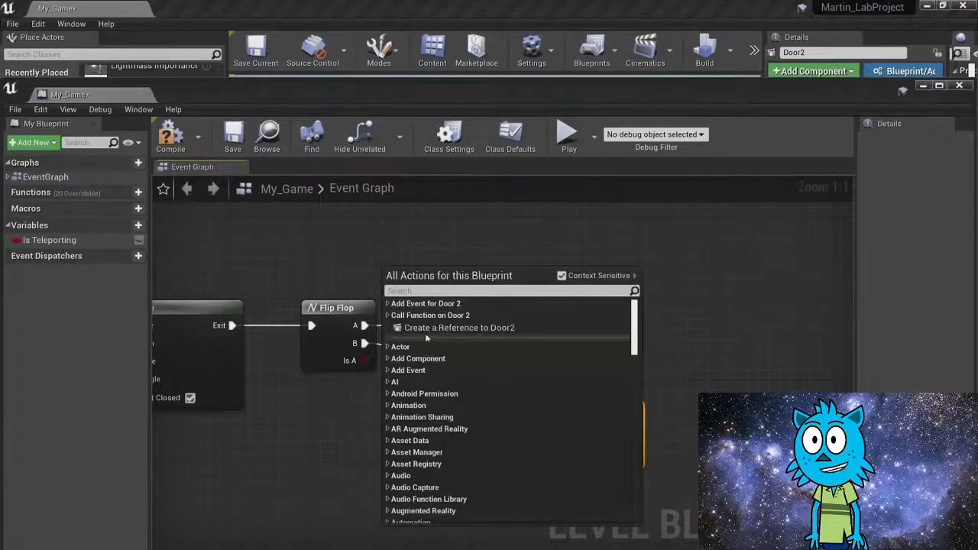
pyautogui.click(483, 328)
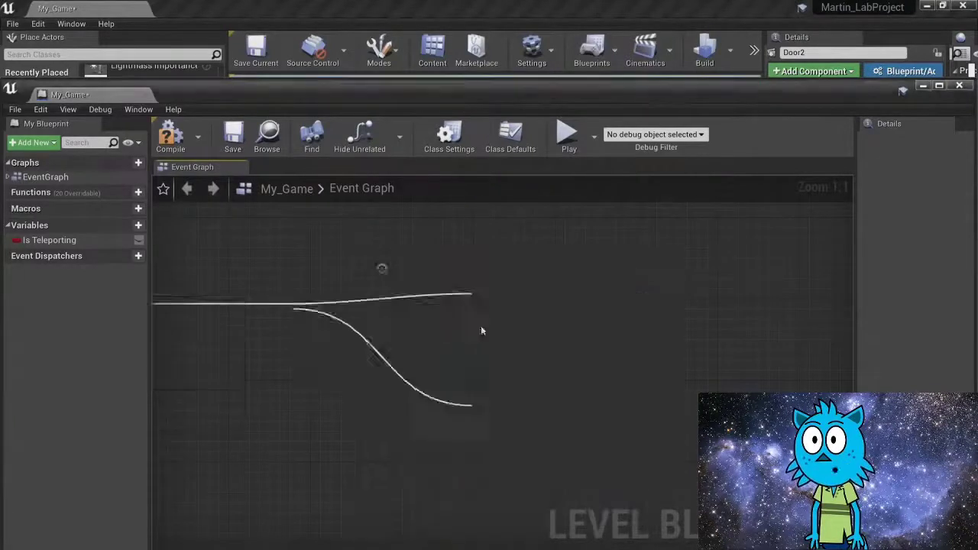
pyautogui.moveTo(449, 276); pyautogui.dragTo(483, 245)
pyautogui.moveTo(447, 366); pyautogui.dragTo(343, 393, button='right')
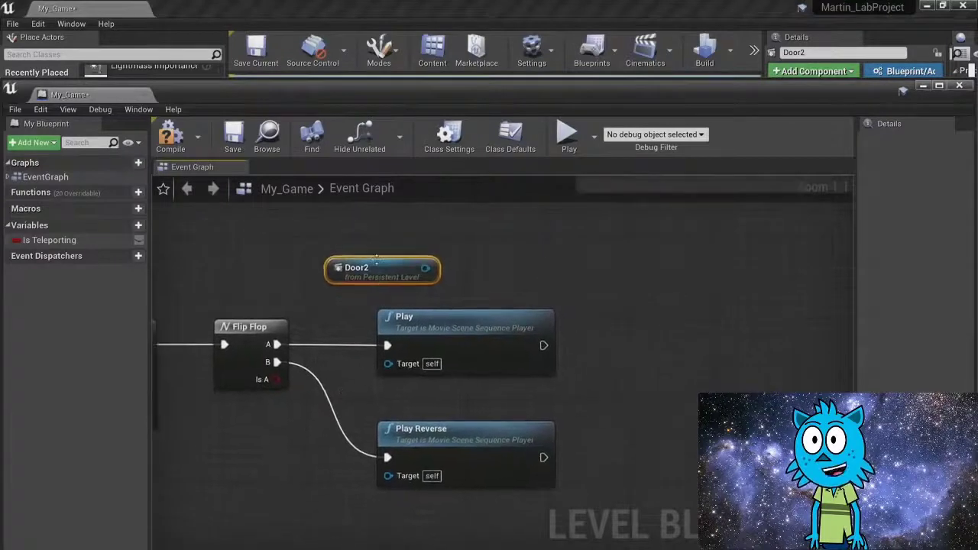
# Step: Duplicate the Door2 reference and place the copy beneath the Play Reverse node
pyautogui.rightClick(378, 269)
pyautogui.click(441, 328)
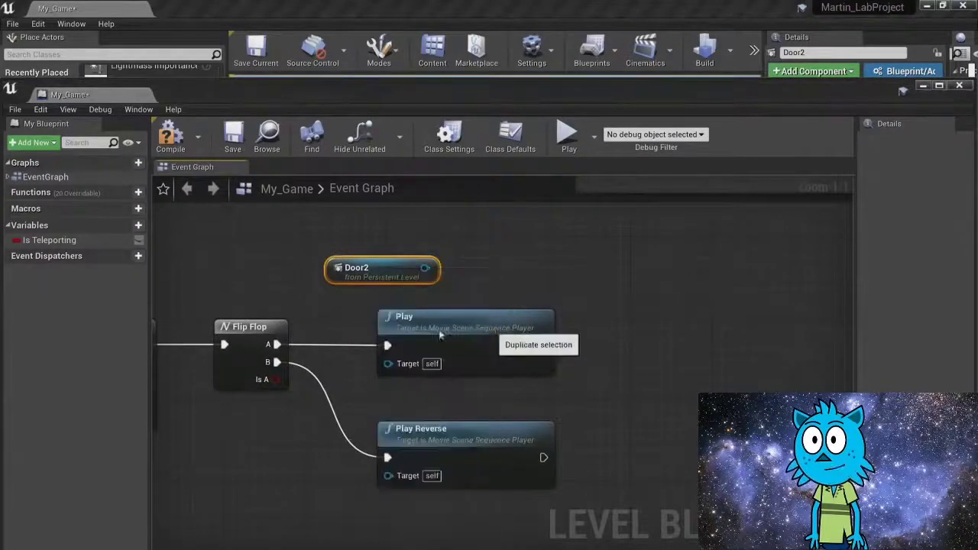
pyautogui.moveTo(461, 325); pyautogui.dragTo(419, 284, button='right')
pyautogui.moveTo(461, 242); pyautogui.dragTo(394, 478)
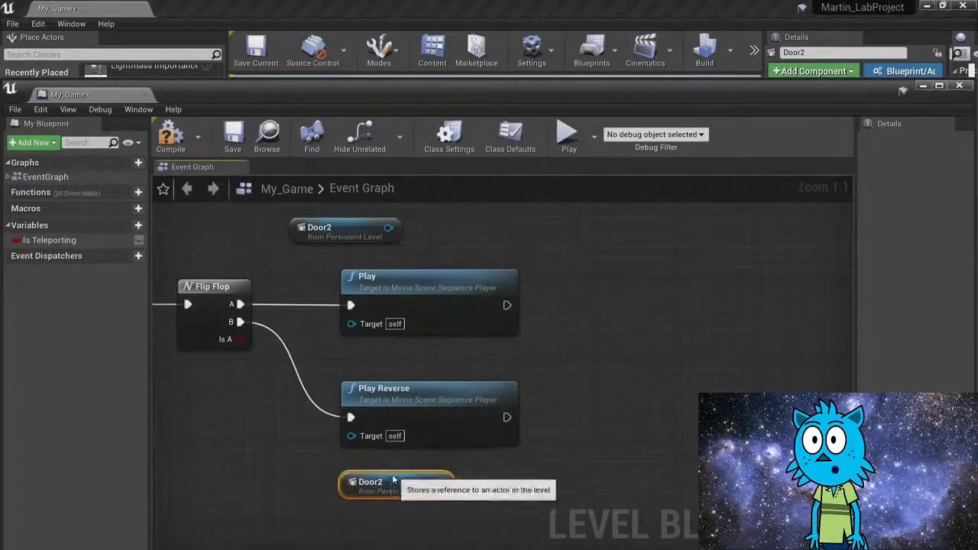
pyautogui.moveTo(522, 451); pyautogui.dragTo(528, 477, button='right')
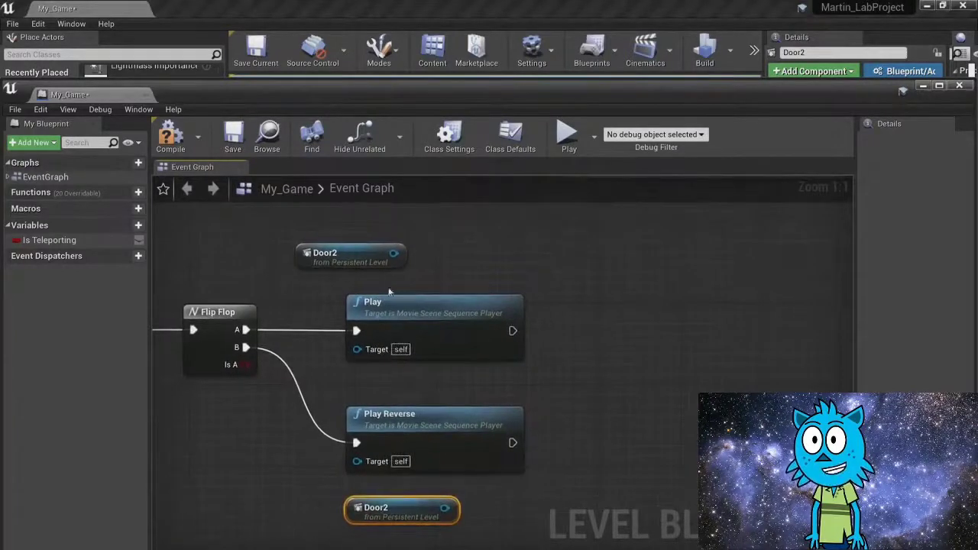
# Step: Move the Gate, Flip Flop, Play, Play Reverse and both Door2 nodes together closer to the three event nodes
pyautogui.moveTo(208, 428); pyautogui.dragTo(429, 326, button='right')
pyautogui.scroll(-3, 367, 415)
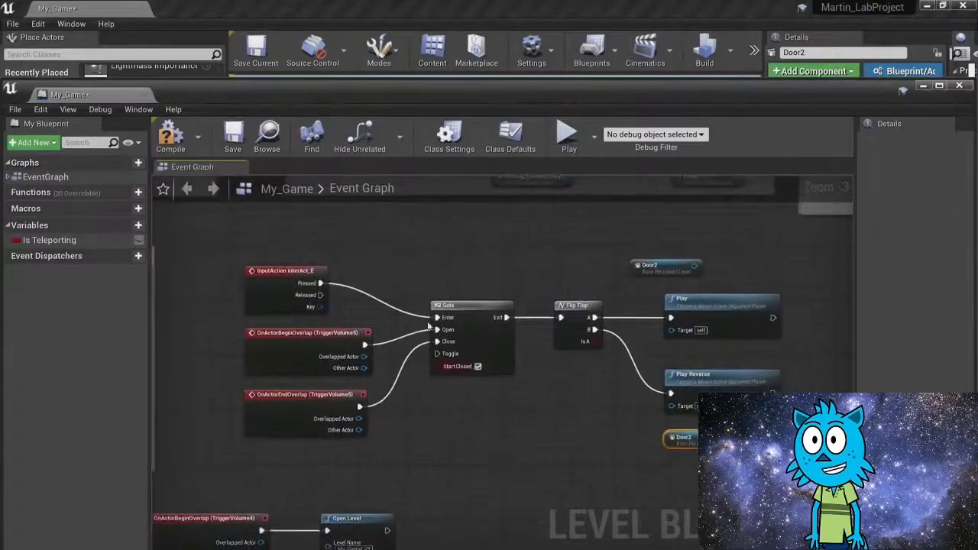
pyautogui.moveTo(636, 390); pyautogui.dragTo(866, 453)
pyautogui.moveTo(722, 314); pyautogui.dragTo(687, 328)
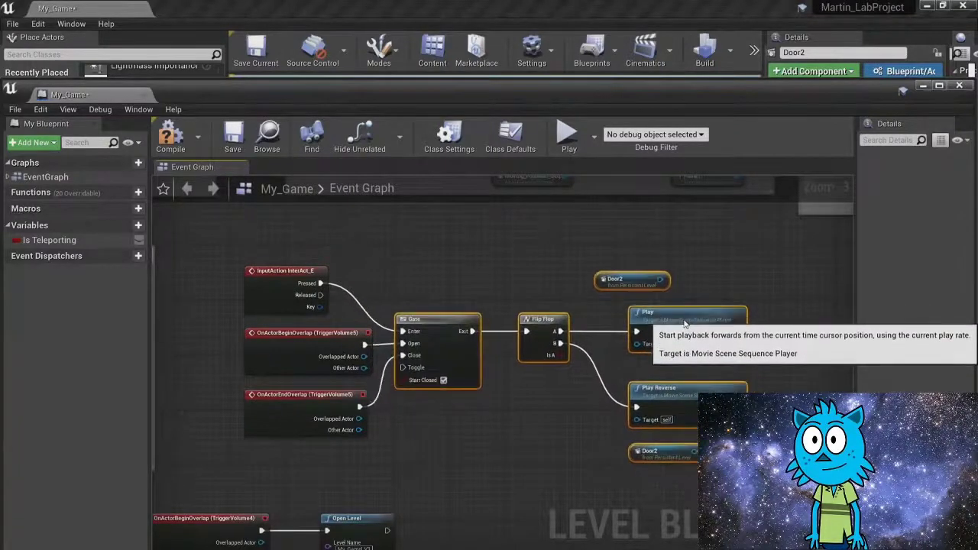
pyautogui.moveTo(513, 395); pyautogui.dragTo(422, 380, button='right')
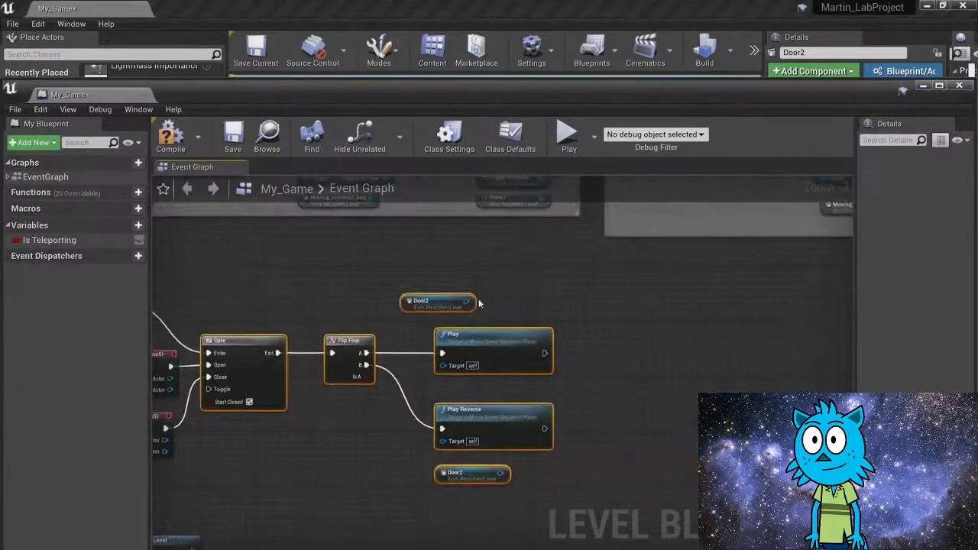
# Step: Connect the upper Door2 reference to Play's Target and shift the Play node away from the Flip Flop
pyautogui.scroll(3, 417, 366)
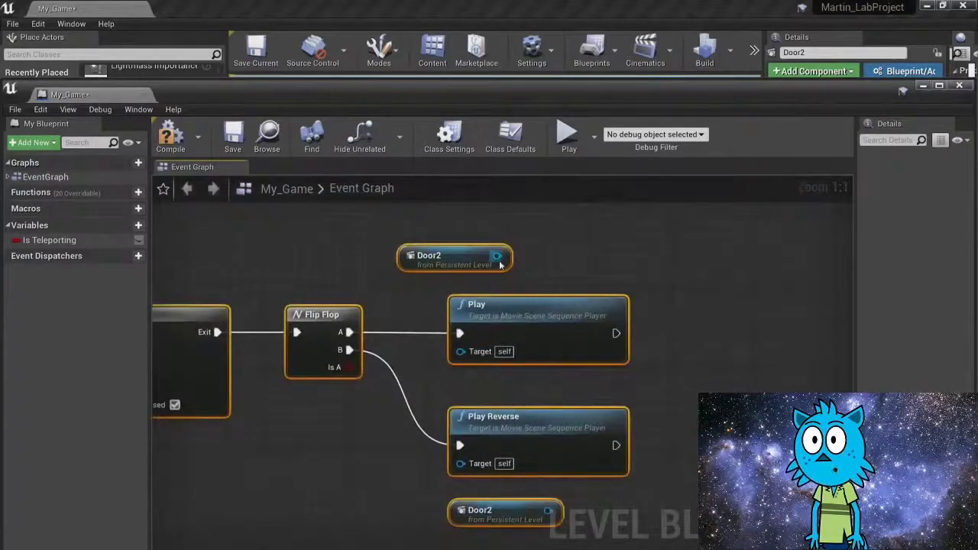
pyautogui.moveTo(497, 256); pyautogui.dragTo(462, 358)
pyautogui.moveTo(530, 315); pyautogui.dragTo(653, 316)
# Step: Stack the Sequence Player getter and Door2 reference beneath Play, and move all three up and closer to the Flip Flop
pyautogui.moveTo(496, 289); pyautogui.dragTo(642, 377)
pyautogui.keyDown('ctrl'); pyautogui.click(635, 324); pyautogui.keyUp('ctrl')
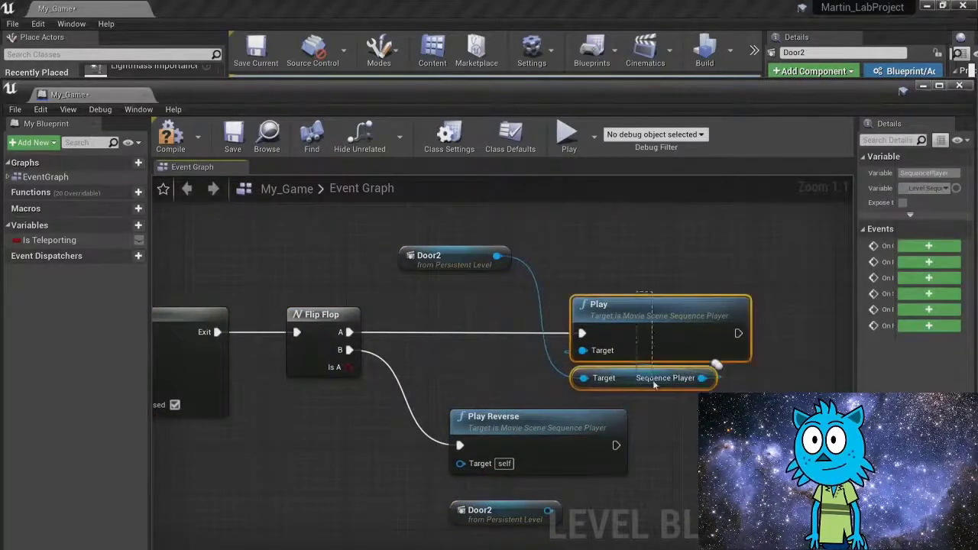
pyautogui.moveTo(635, 324); pyautogui.dragTo(602, 250)
pyautogui.moveTo(452, 254); pyautogui.dragTo(590, 337)
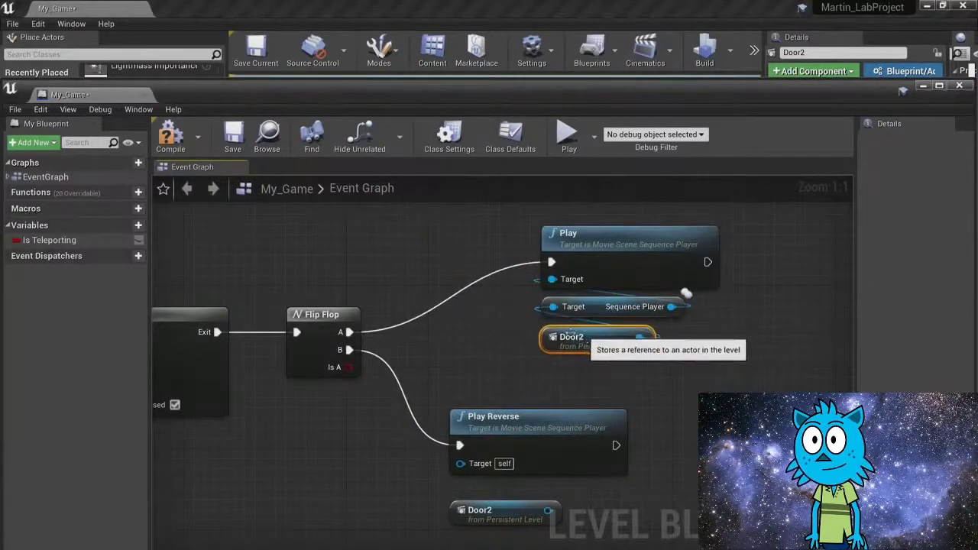
pyautogui.keyDown('ctrl'); pyautogui.click(566, 306); pyautogui.keyUp('ctrl')
pyautogui.keyDown('ctrl'); pyautogui.click(586, 255); pyautogui.keyUp('ctrl')
pyautogui.moveTo(586, 255); pyautogui.dragTo(519, 263)
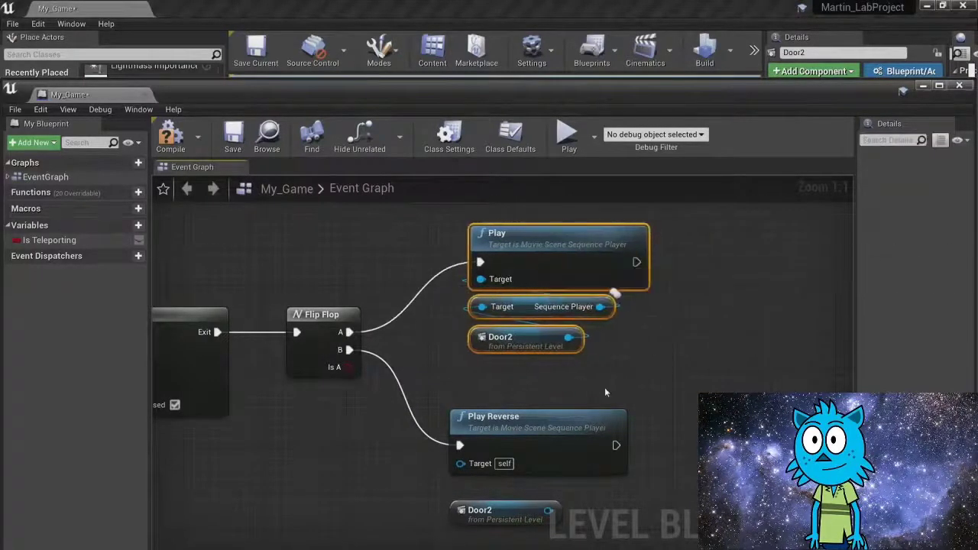
# Step: Connect the lower Door2 reference to Play Reverse's Target and stack the Sequence Player getter and Door2 directly beneath Play Reverse
pyautogui.moveTo(535, 490); pyautogui.dragTo(493, 402, button='right')
pyautogui.moveTo(507, 422); pyautogui.dragTo(419, 375)
pyautogui.moveTo(466, 425); pyautogui.dragTo(466, 455)
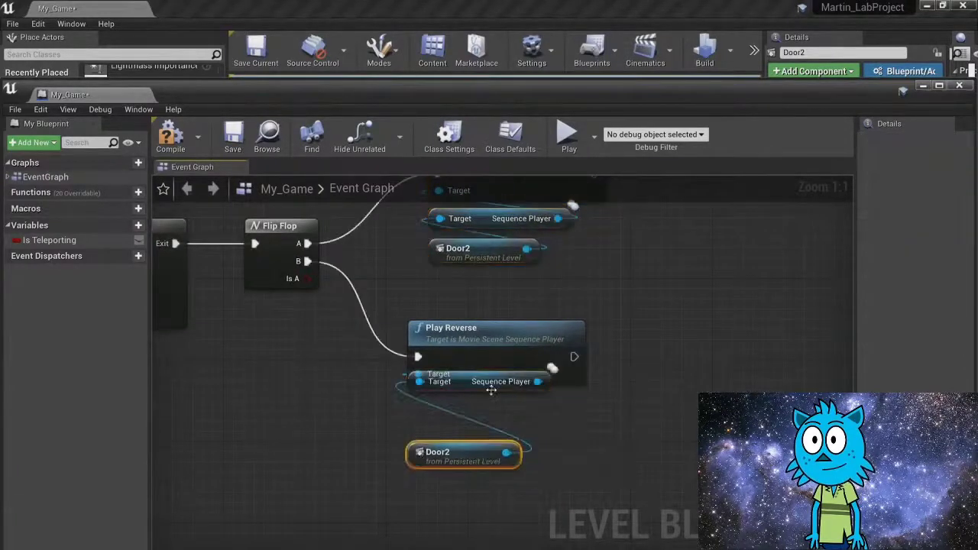
pyautogui.moveTo(464, 378); pyautogui.dragTo(463, 407)
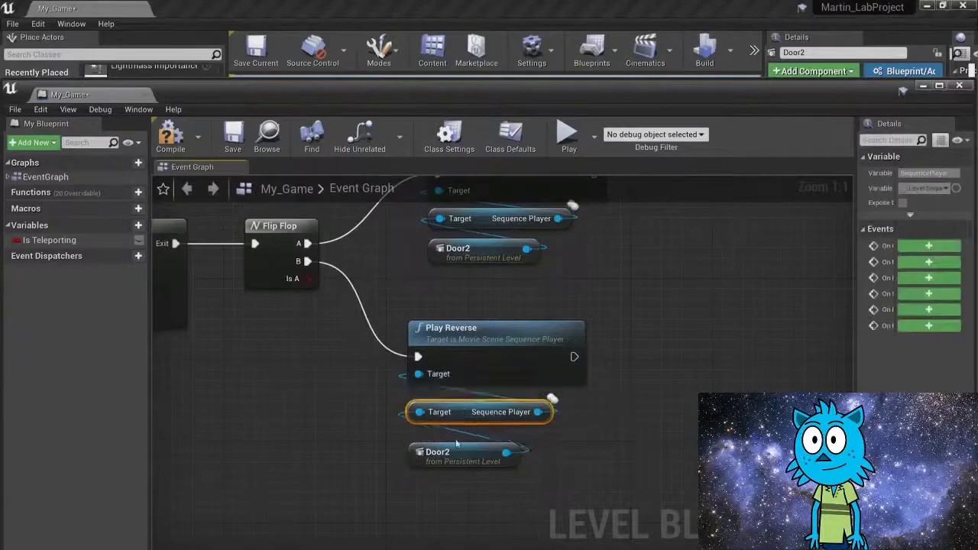
pyautogui.moveTo(463, 456); pyautogui.dragTo(461, 410)
pyautogui.keyDown('ctrl'); pyautogui.click(462, 416); pyautogui.keyUp('ctrl')
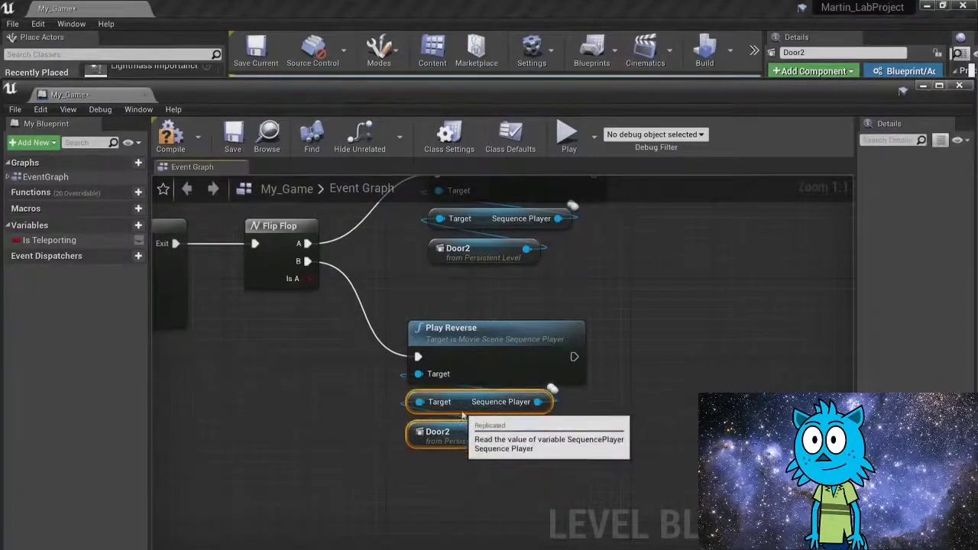
# Step: Move the Play Reverse group up beneath the Play group and shift the Play group to line up with it
pyautogui.moveTo(392, 314); pyautogui.dragTo(424, 423, button='right')
pyautogui.click(384, 434)
pyautogui.moveTo(483, 533); pyautogui.dragTo(483, 542)
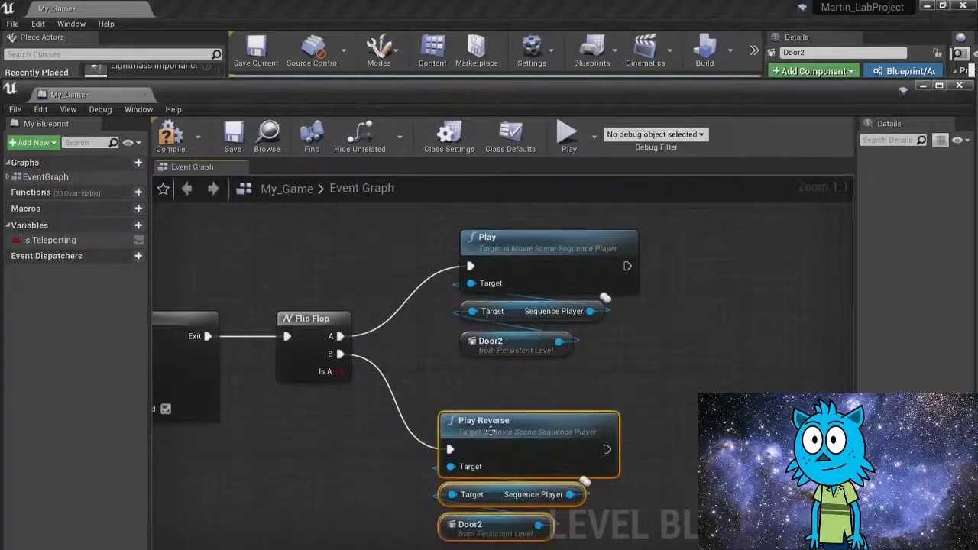
pyautogui.moveTo(490, 426); pyautogui.dragTo(490, 395)
pyautogui.moveTo(413, 224); pyautogui.dragTo(494, 346)
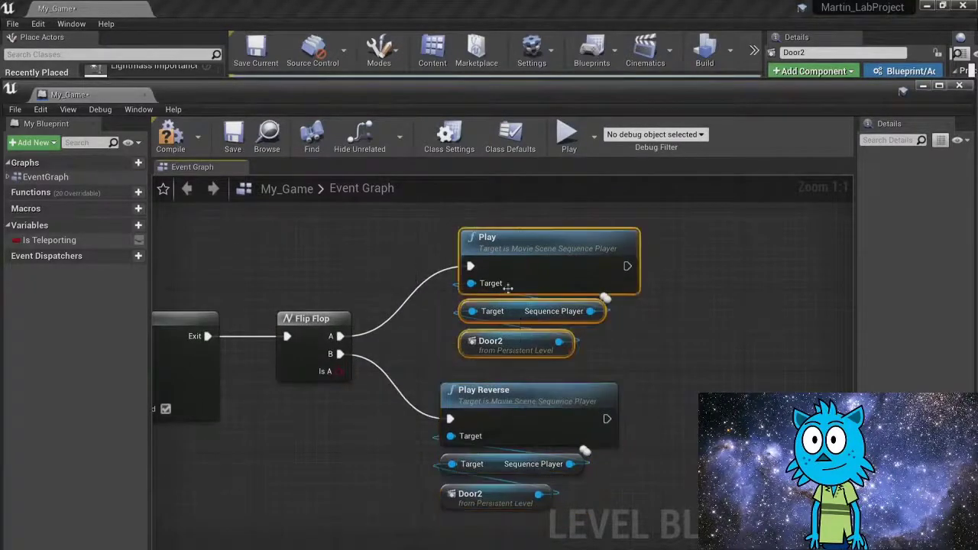
pyautogui.moveTo(508, 252); pyautogui.dragTo(495, 249)
# Step: Enclose all the second door's nodes in a comment box titled "Door 2 Trigger E Key Play Cinematic"
pyautogui.moveTo(359, 366); pyautogui.dragTo(510, 373, button='right')
pyautogui.scroll(-3, 466, 405)
pyautogui.moveTo(185, 263); pyautogui.dragTo(657, 480)
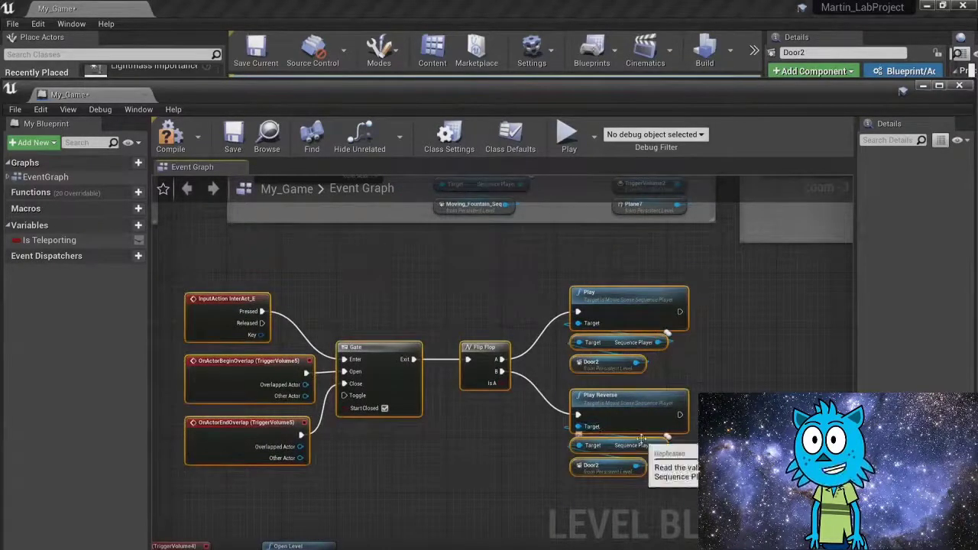
pyautogui.press('c')
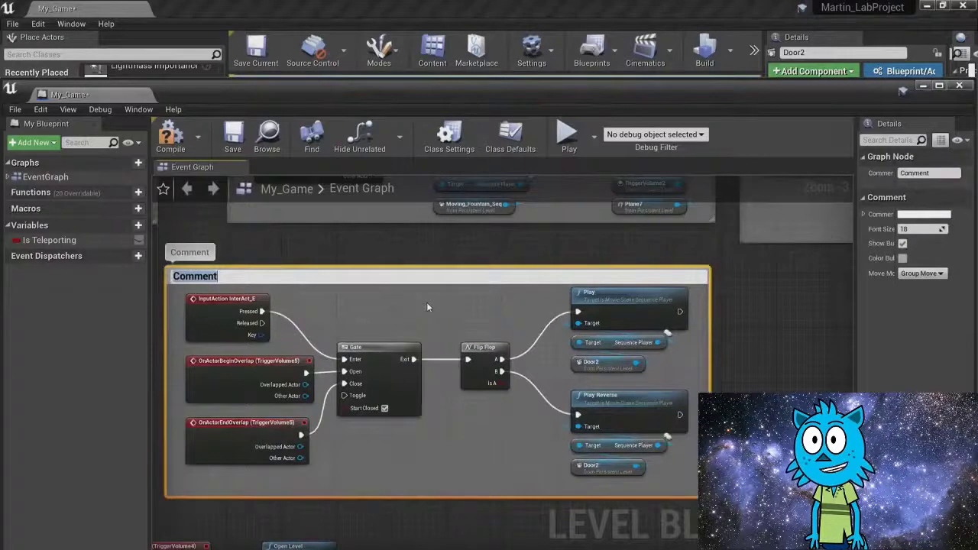
pyautogui.write('Door 2')
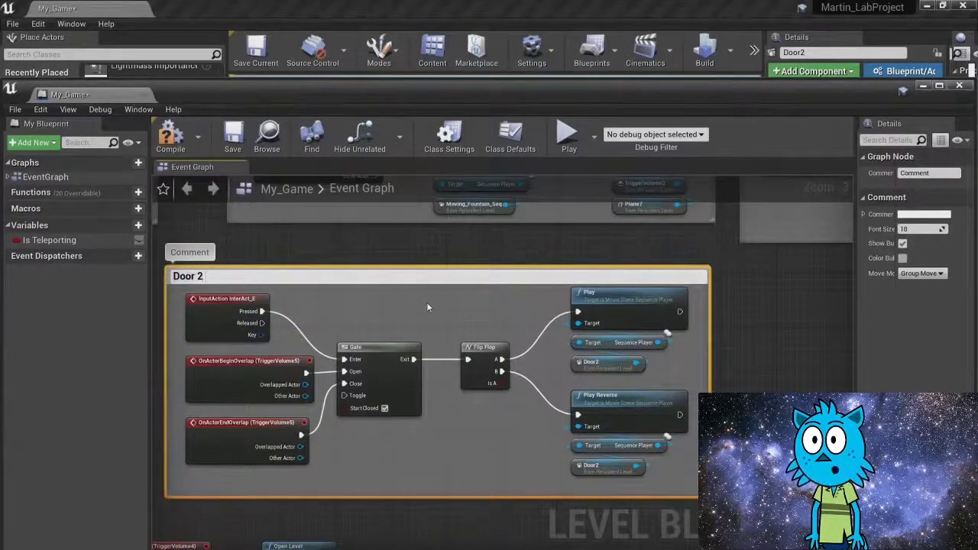
pyautogui.write(' Trigger E Key')
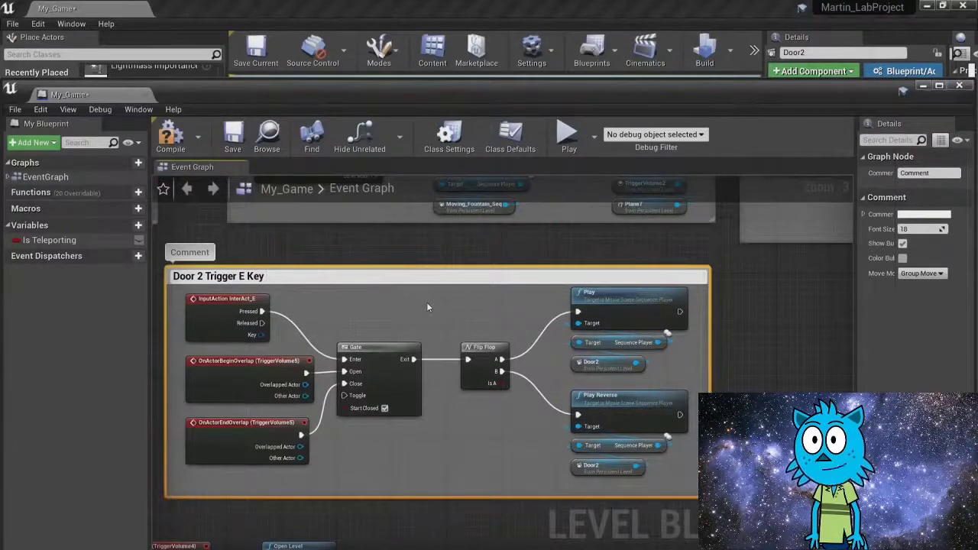
pyautogui.write('Play')
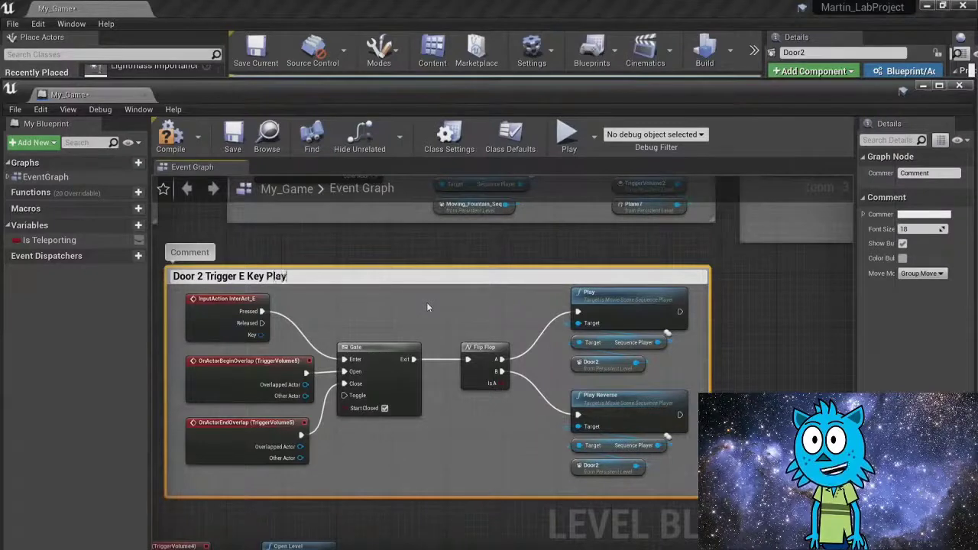
pyautogui.write(' Cinem')
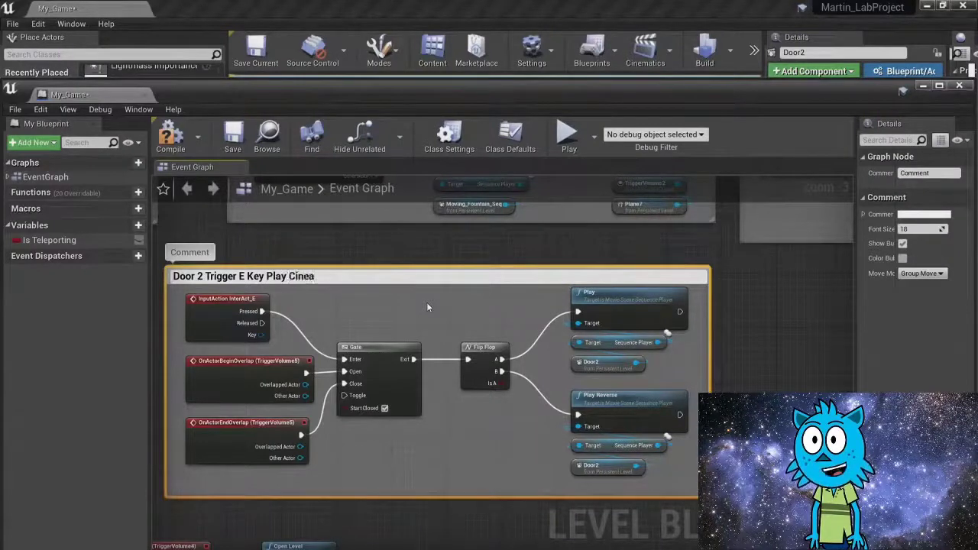
pyautogui.write('atic')
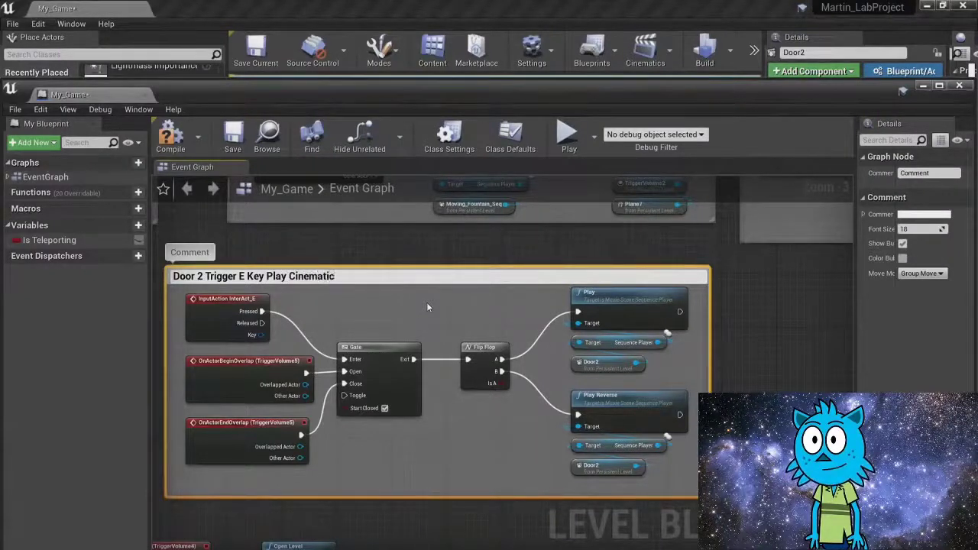
pyautogui.click(743, 364)
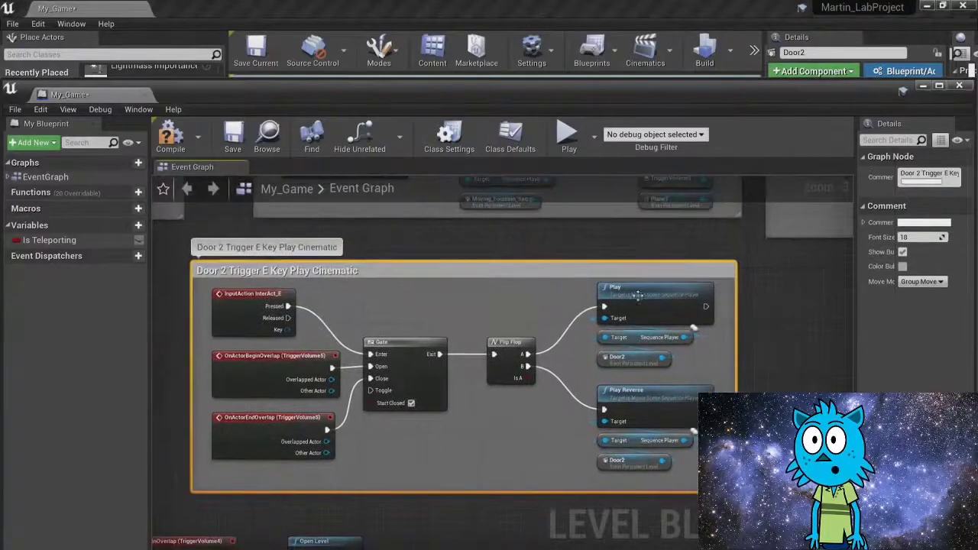
# Step: Keep the Gate's Start Closed option enabled, then compile and save the Level Blueprint
pyautogui.moveTo(387, 322)
pyautogui.mouseDown(button='right')
pyautogui.moveTo(408, 319)
pyautogui.moveTo(397, 319)
pyautogui.mouseUp(button='right')
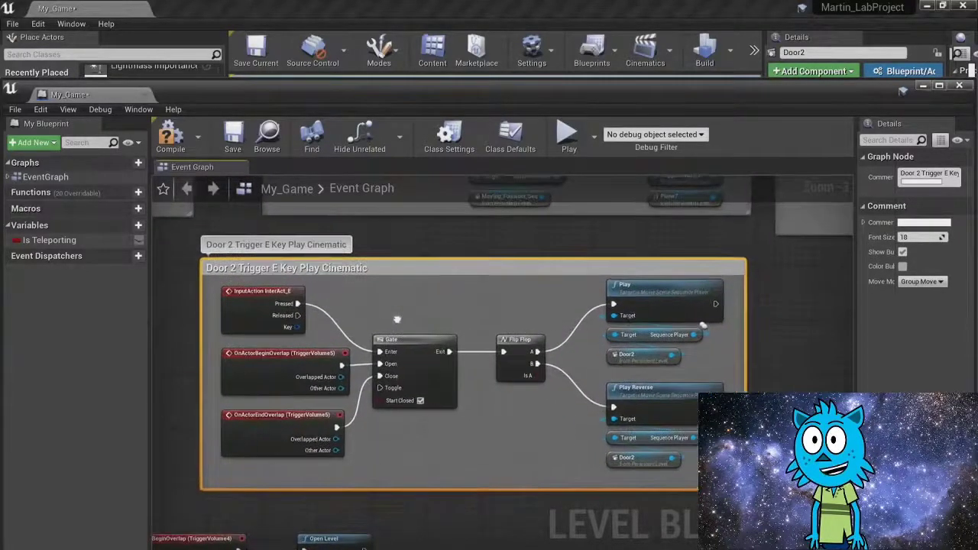
pyautogui.click(418, 400)
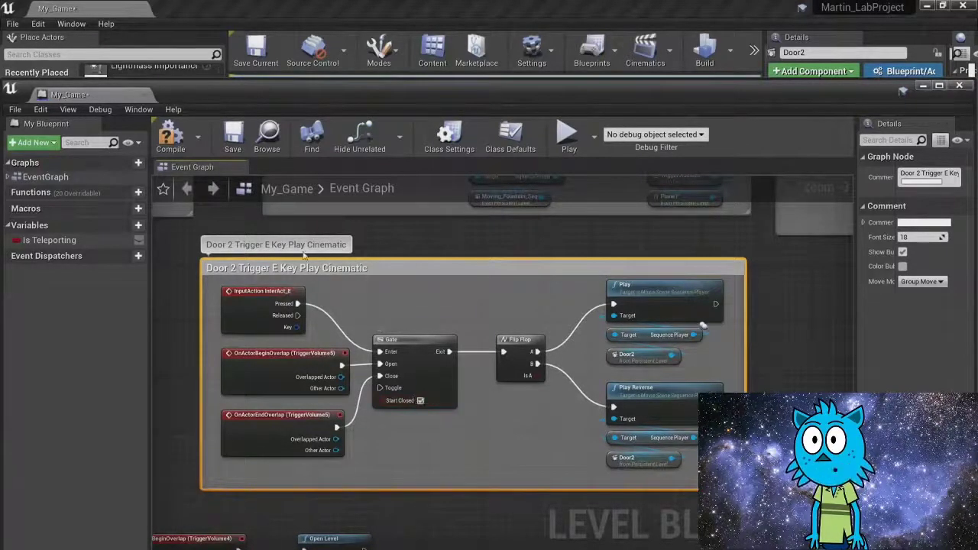
pyautogui.click(171, 136)
pyautogui.click(233, 136)
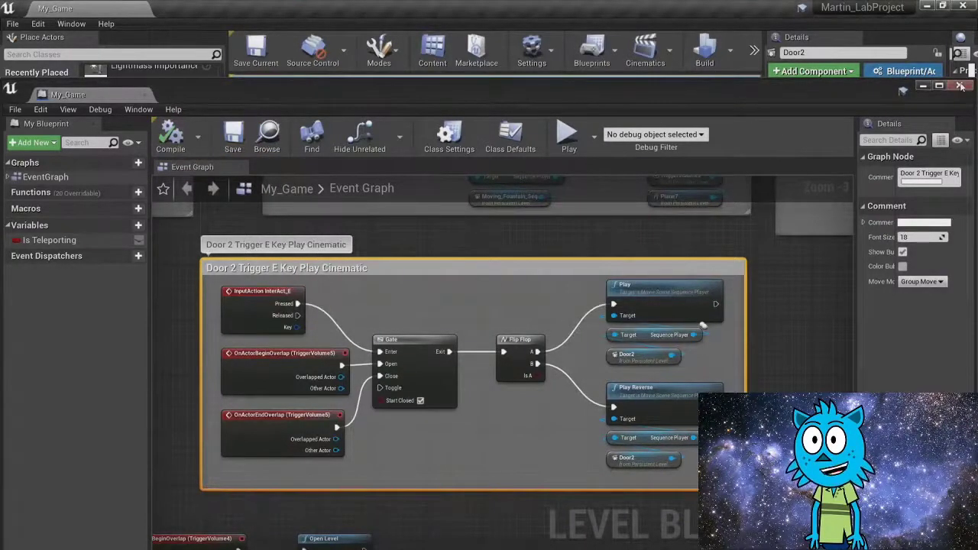
# Step: Close the Level Blueprint, widen the Details area and enable Pause at End in the Door2 sequence's Playback settings
pyautogui.click(959, 85)
pyautogui.moveTo(495, 260)
pyautogui.mouseDown(button='right')
pyautogui.moveTo(461, 276)
pyautogui.moveTo(507, 242)
pyautogui.moveTo(547, 275)
pyautogui.moveTo(490, 260)
pyautogui.moveTo(508, 254)
pyautogui.mouseUp(button='right')
pyautogui.moveTo(764, 252); pyautogui.dragTo(636, 253)
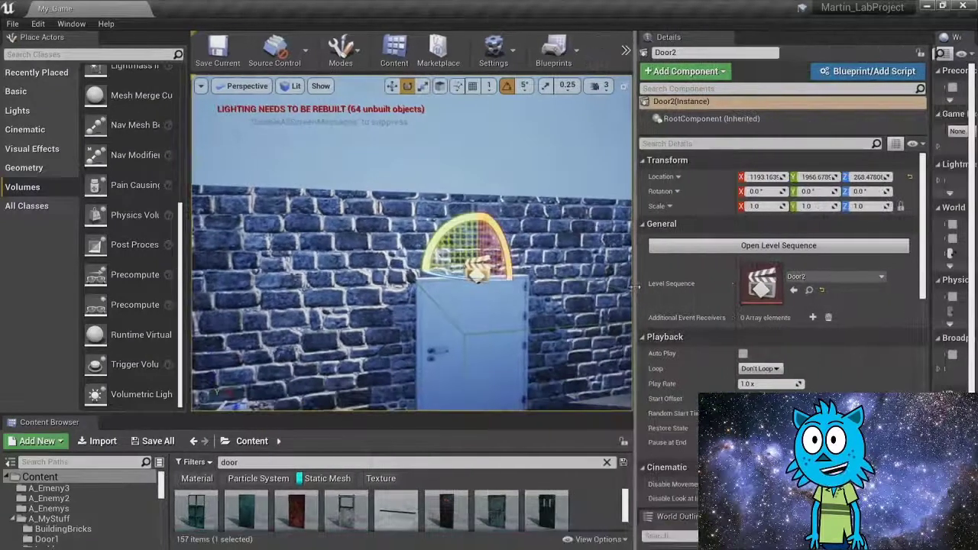
pyautogui.scroll(-2, 827, 348)
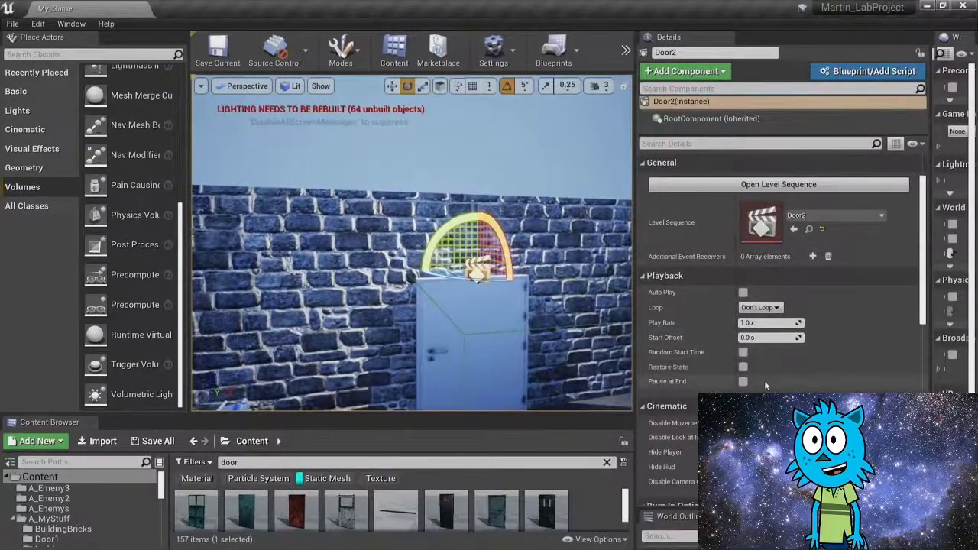
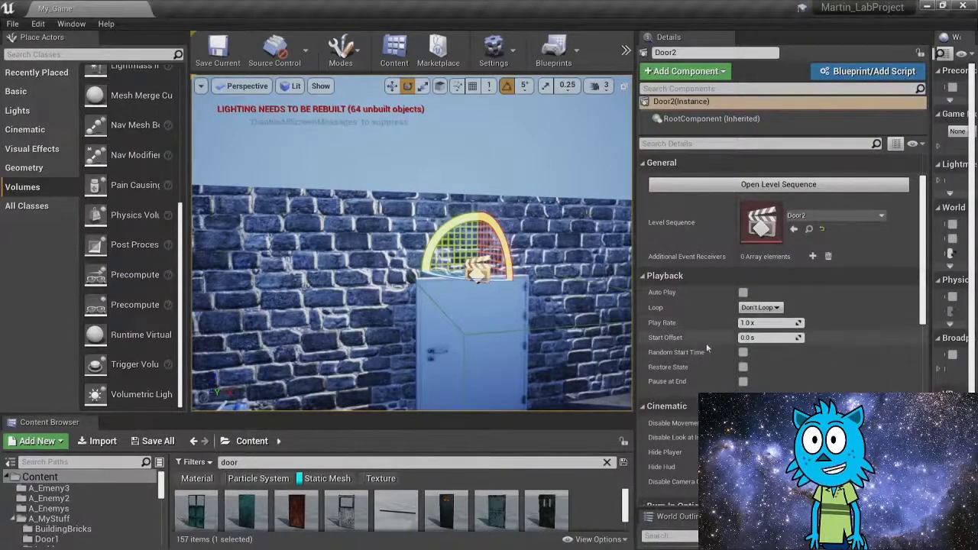
pyautogui.scroll(-1, 778, 317)
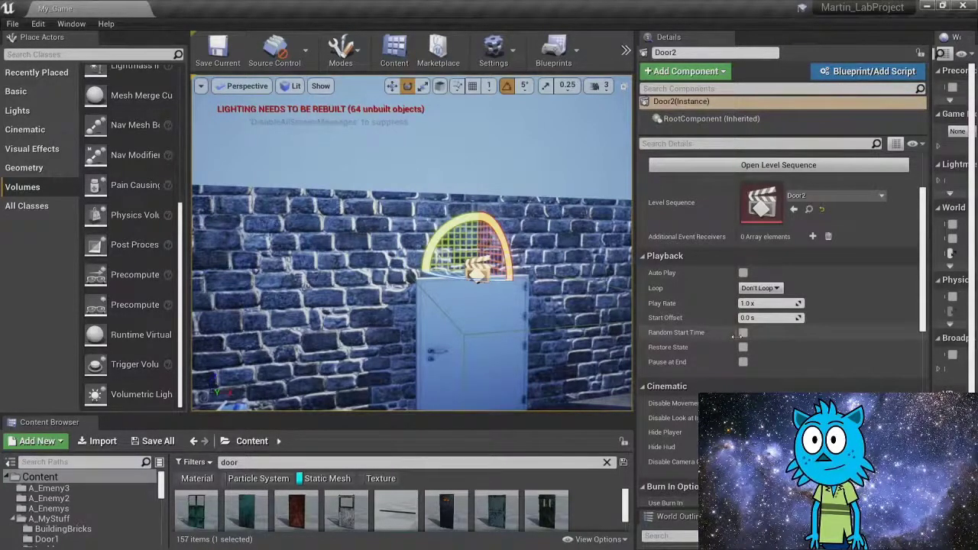
pyautogui.scroll(-1, 775, 358)
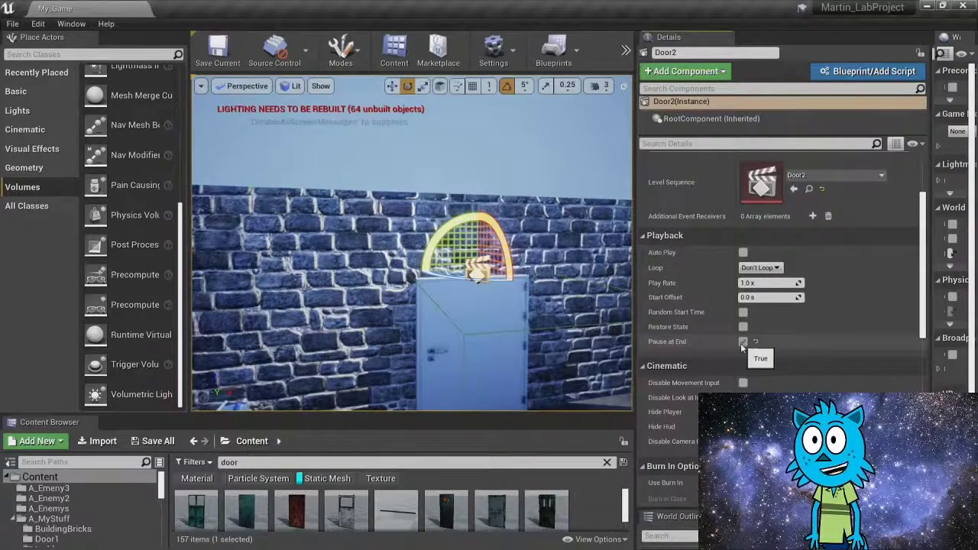
pyautogui.click(742, 342)
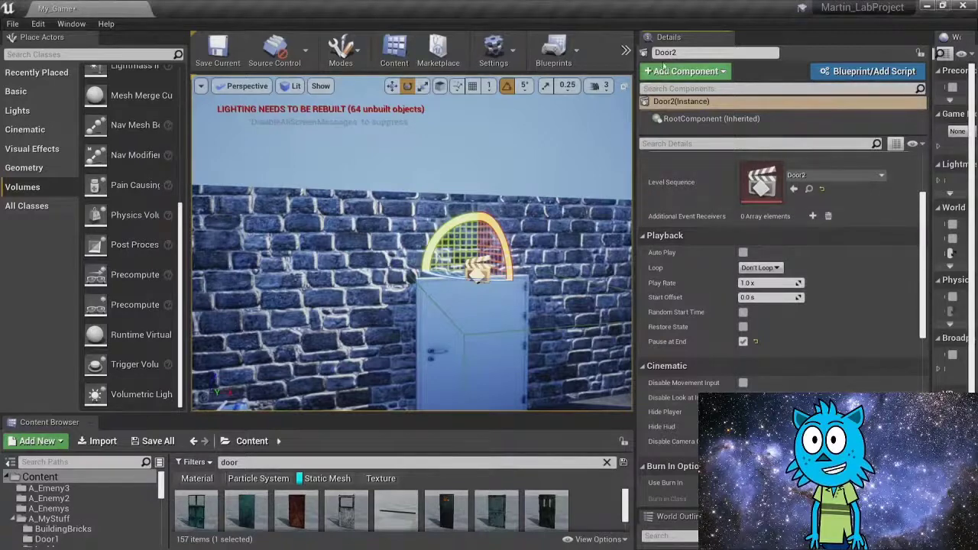
# Step: Save the current level and all remaining modified content
pyautogui.click(218, 52)
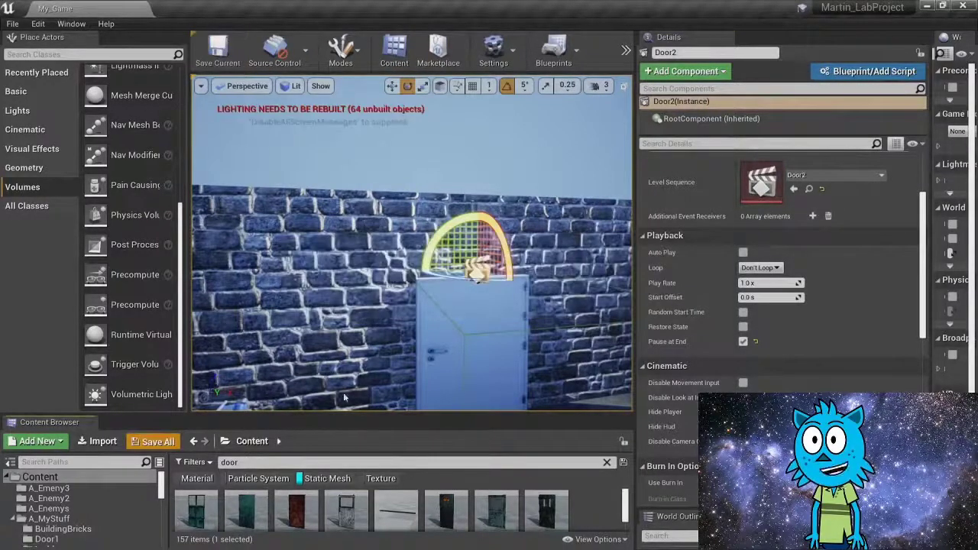
pyautogui.click(157, 441)
pyautogui.click(602, 398)
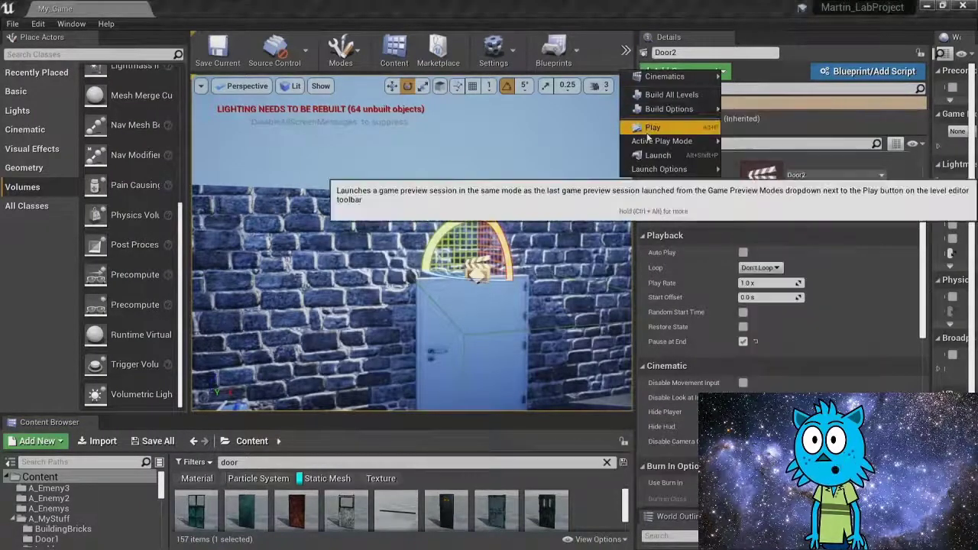
# Step: Play the level and test the building's door by opening it from outside, walking in and closing it from inside
pyautogui.click(653, 127)
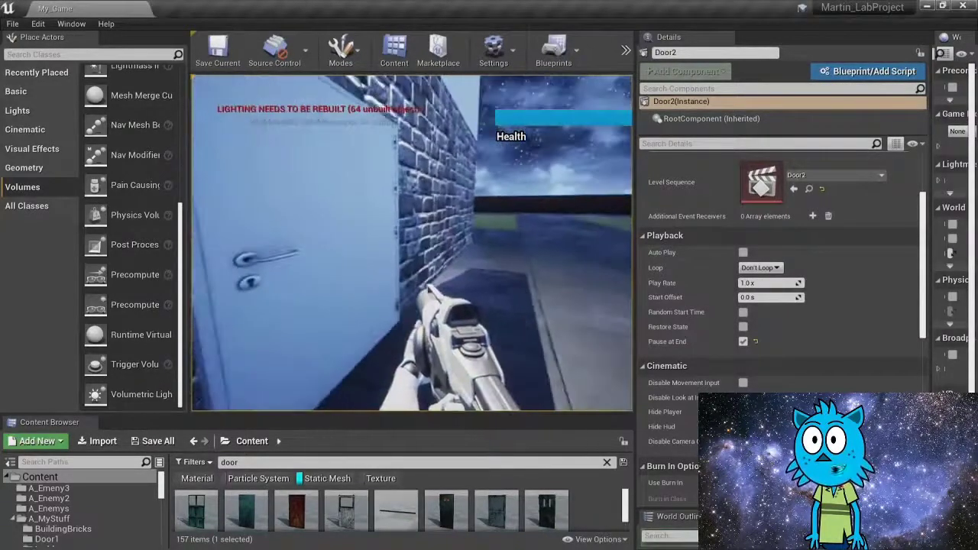
pyautogui.press('w')
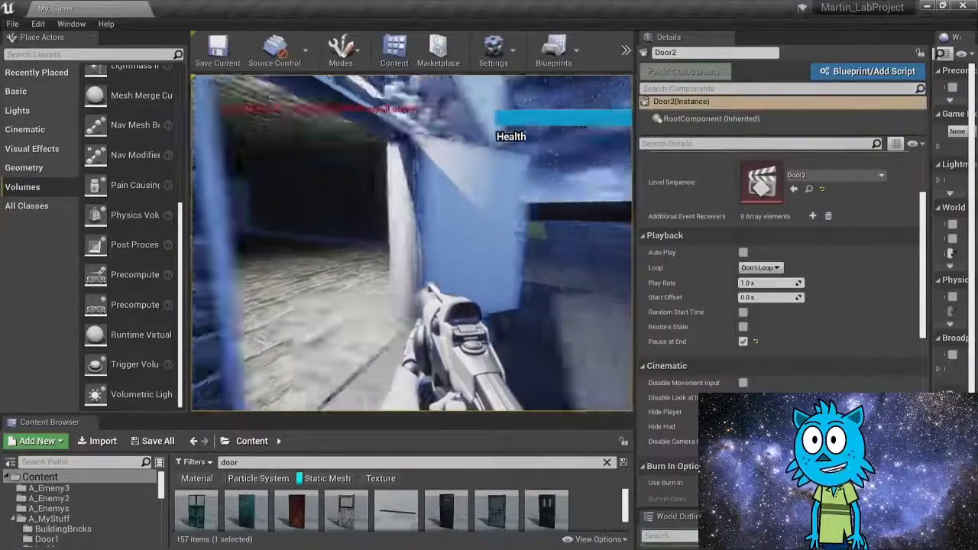
pyautogui.press('s')
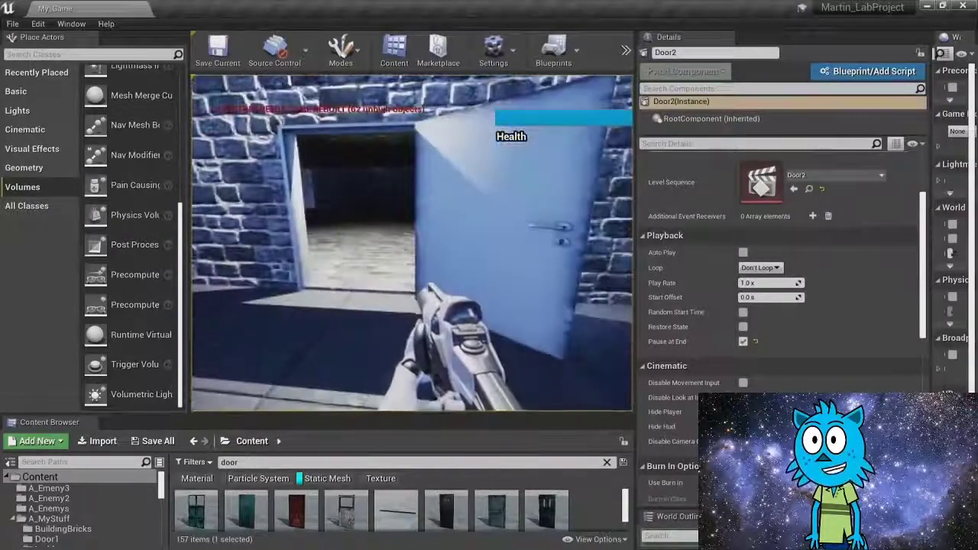
pyautogui.press('s')
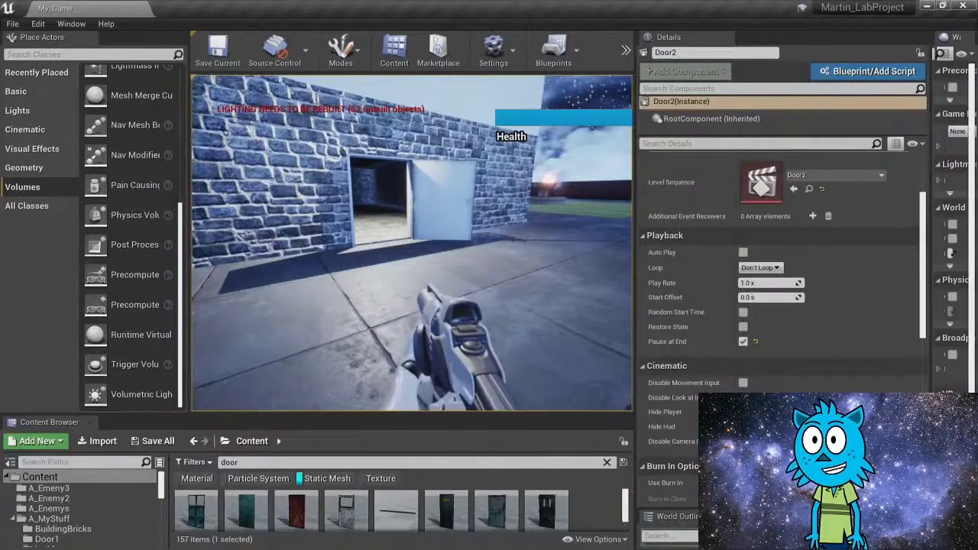
pyautogui.press('w')
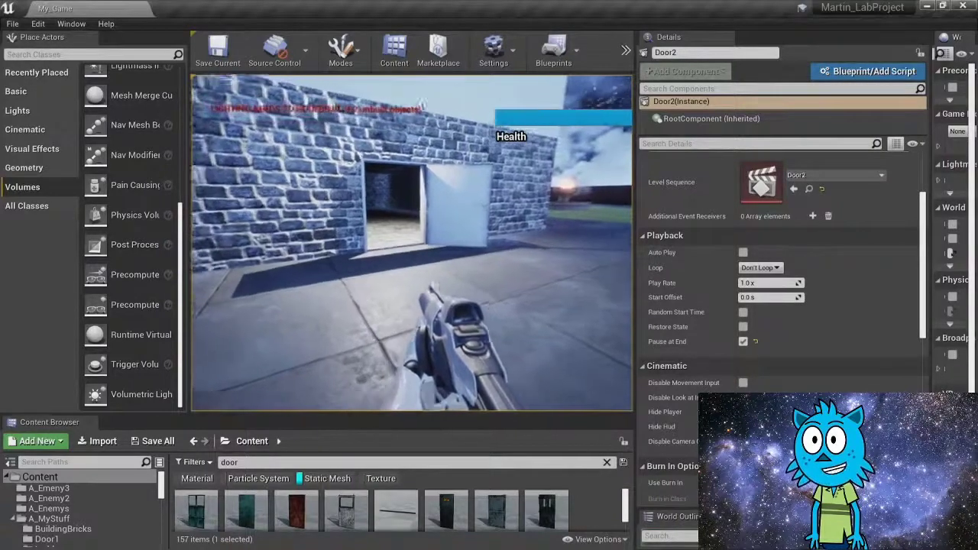
pyautogui.press('w')
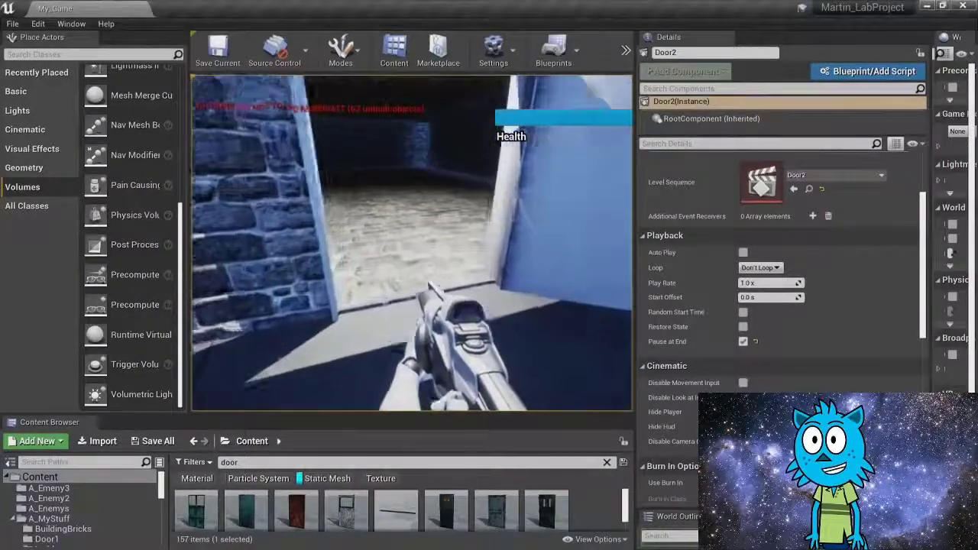
pyautogui.press('s')
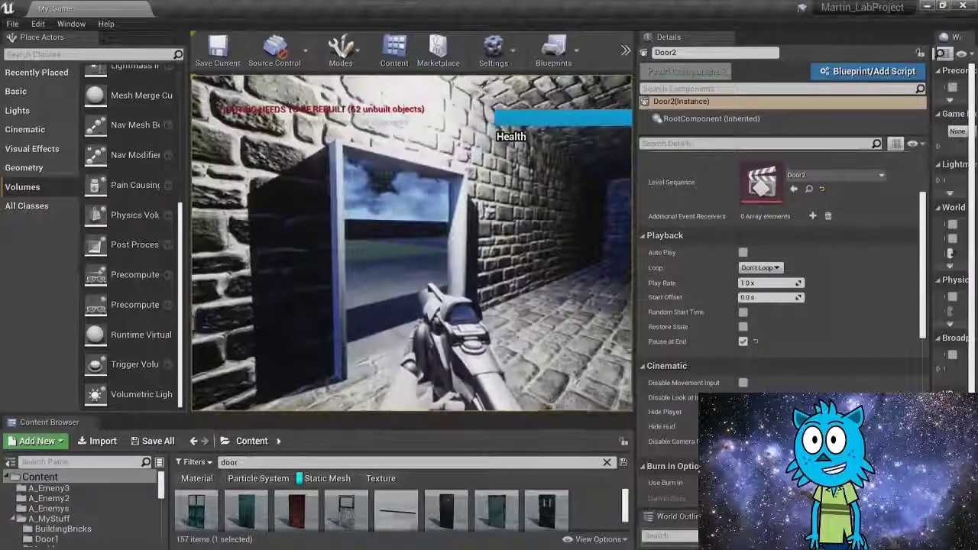
pyautogui.press('w')
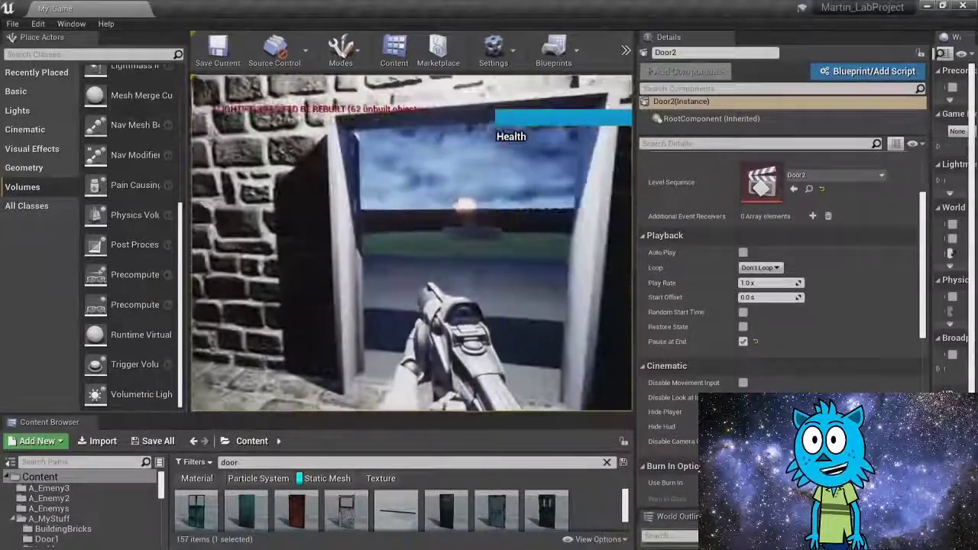
pyautogui.press('s')
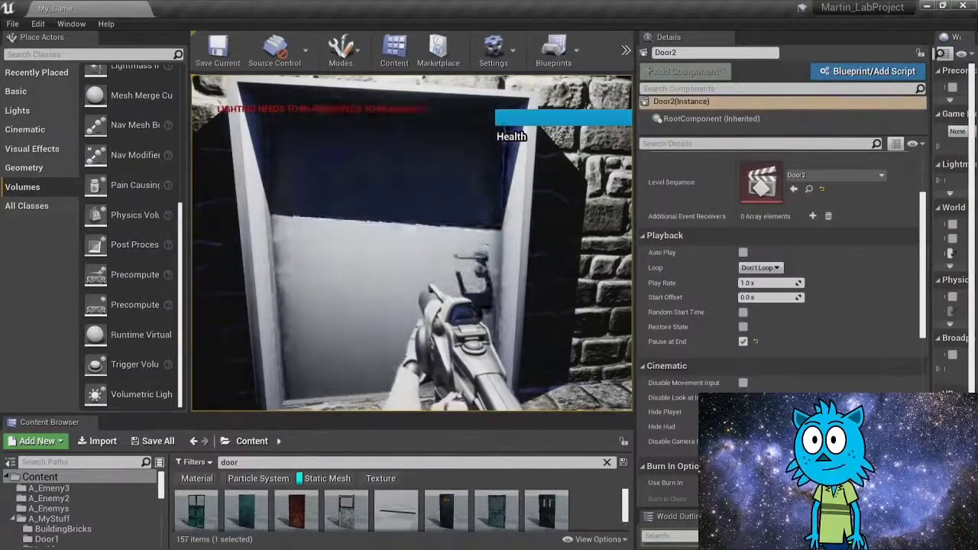
# Step: Test the door from inside with the InterAct_E action, walk out and return inside through the doorway
pyautogui.press('e')
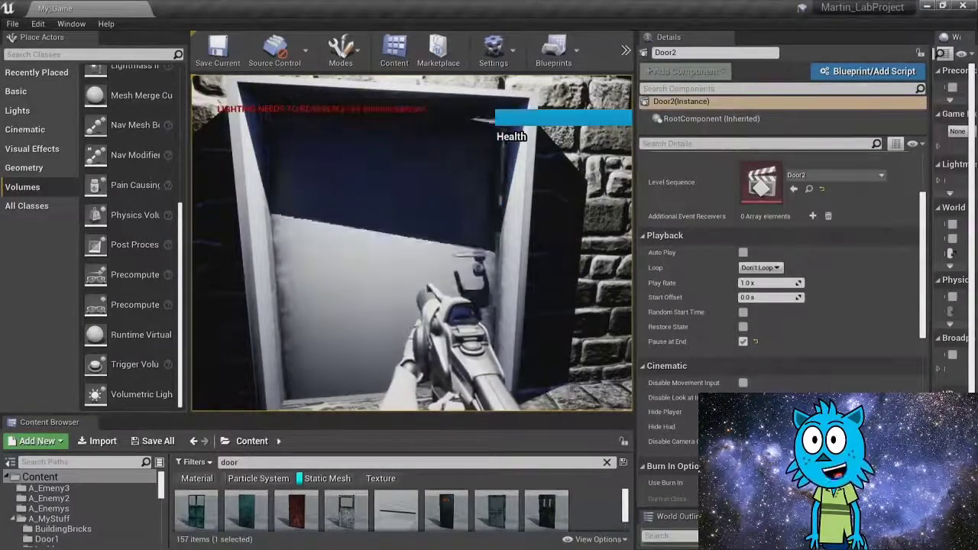
pyautogui.press('w')
pyautogui.press('w')
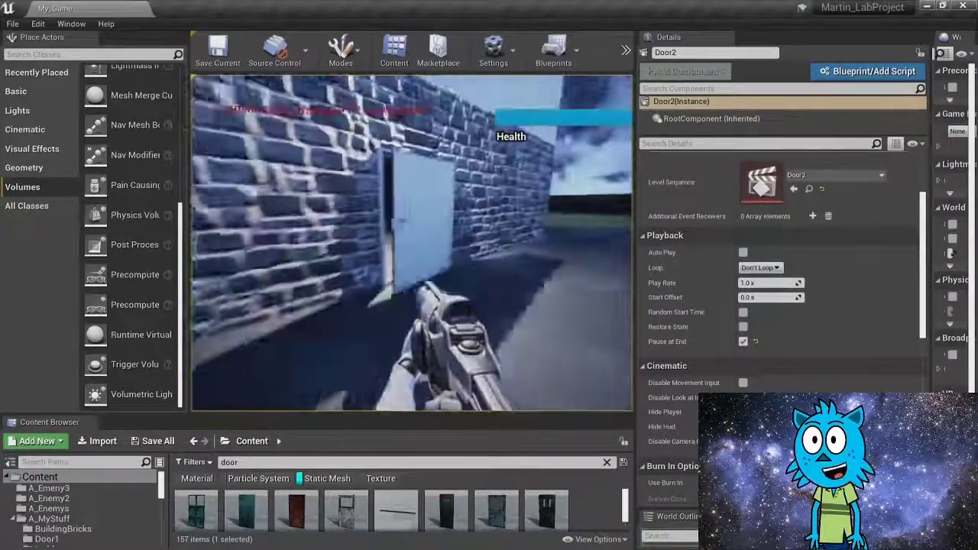
pyautogui.press('w')
pyautogui.press('w')
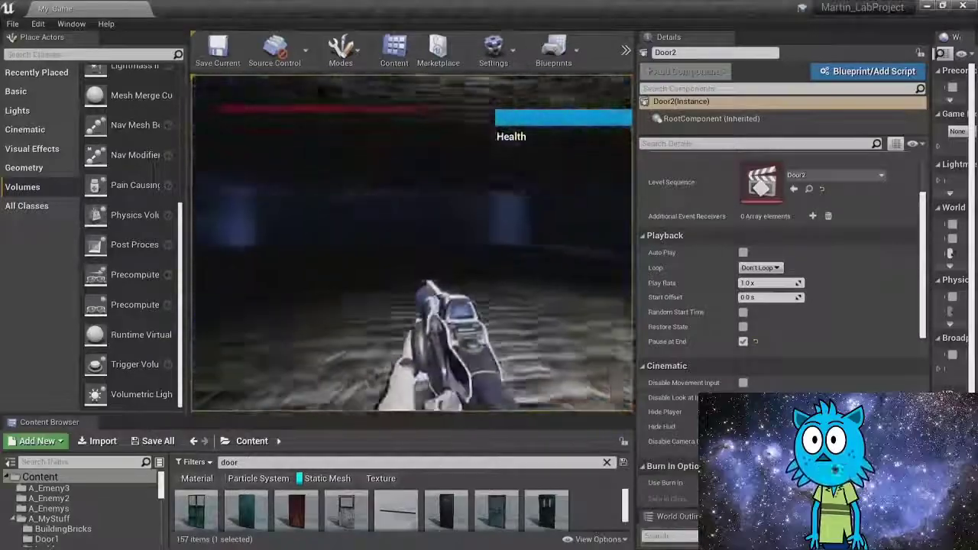
pyautogui.press('w')
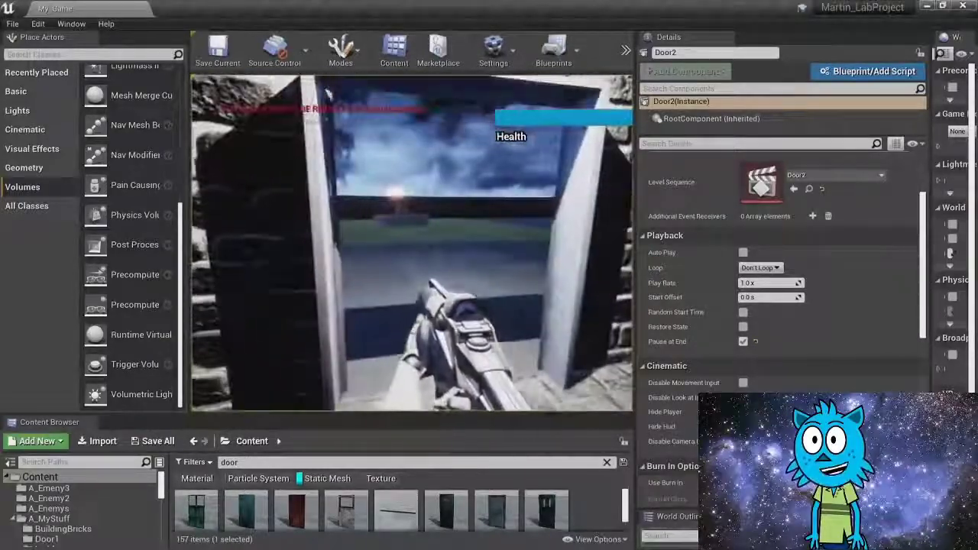
pyautogui.press('s')
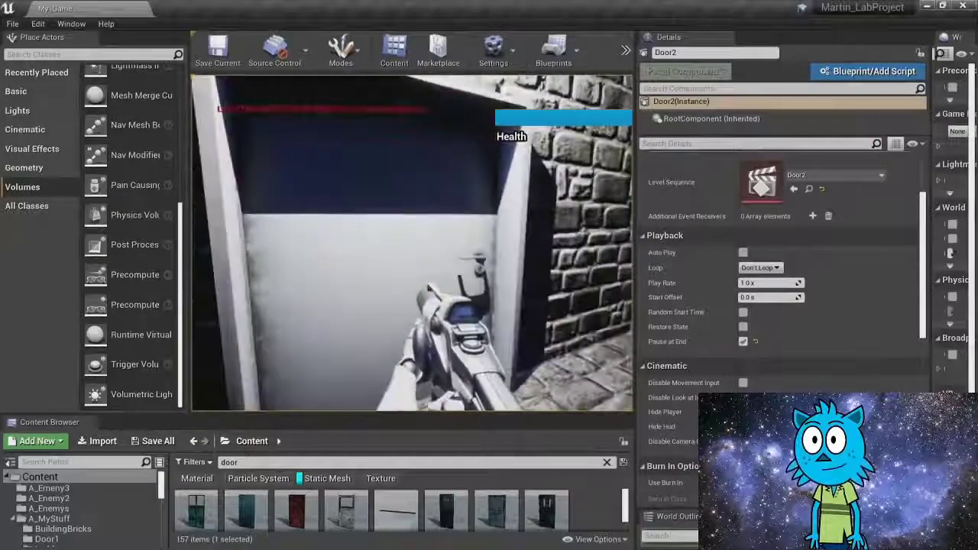
# Step: Leave the building through the opened door and view the door from outside along the brick wall
pyautogui.press('w')
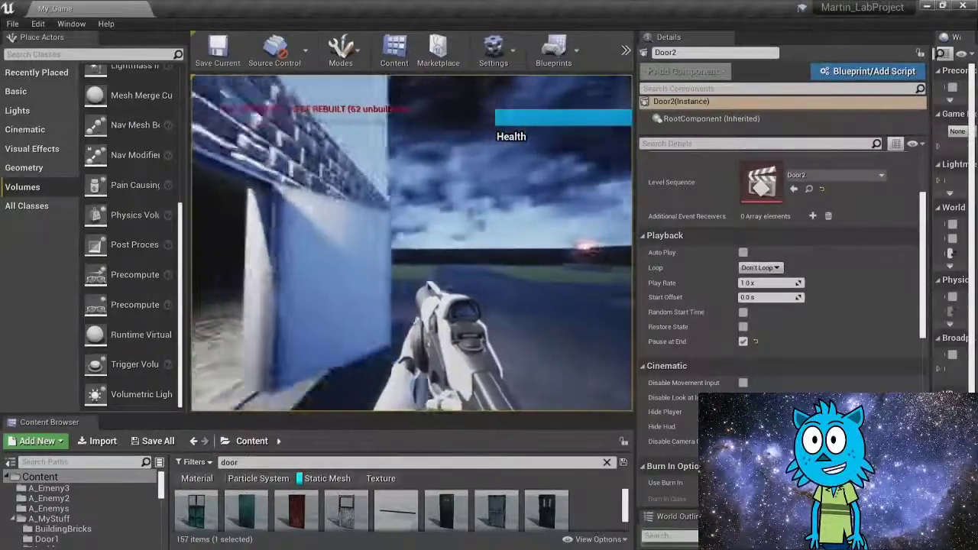
pyautogui.press('s')
pyautogui.press('a')
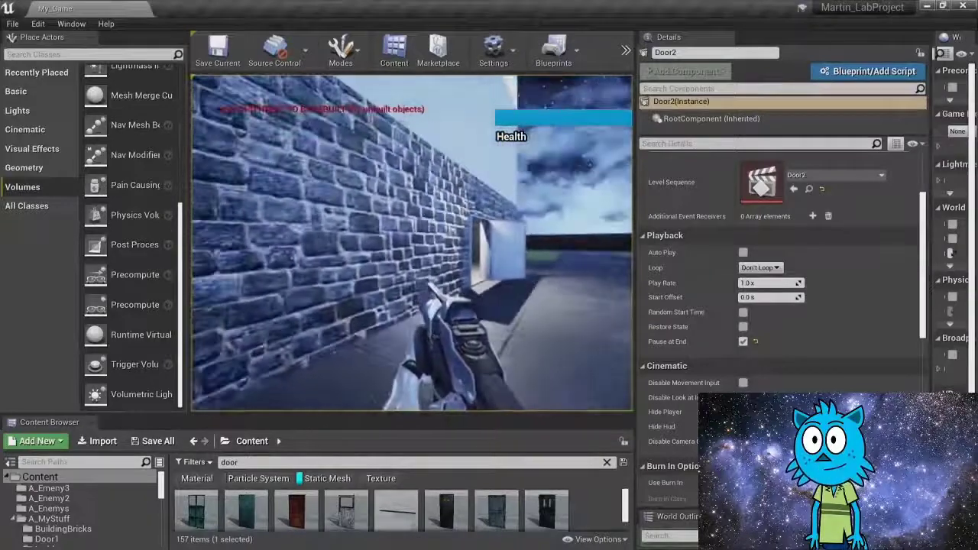
pyautogui.press('w')
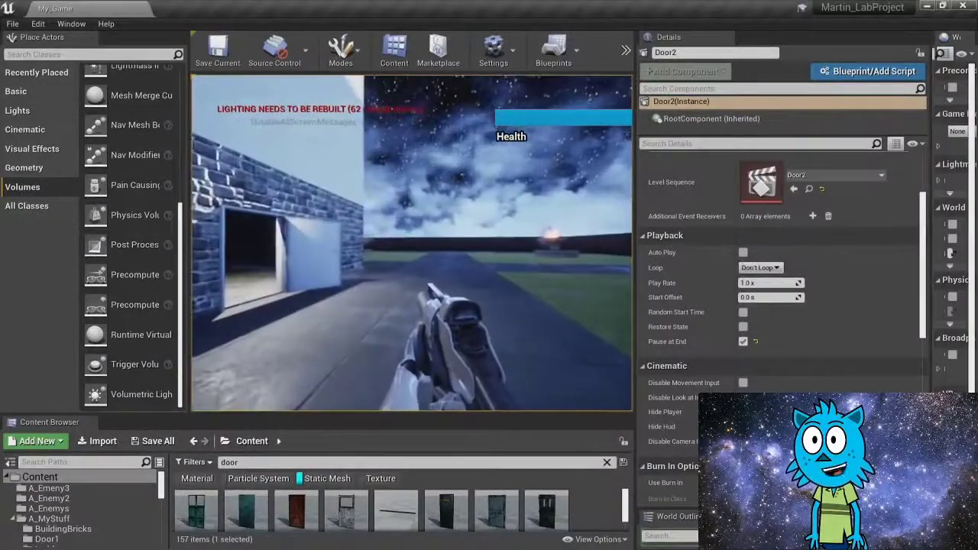